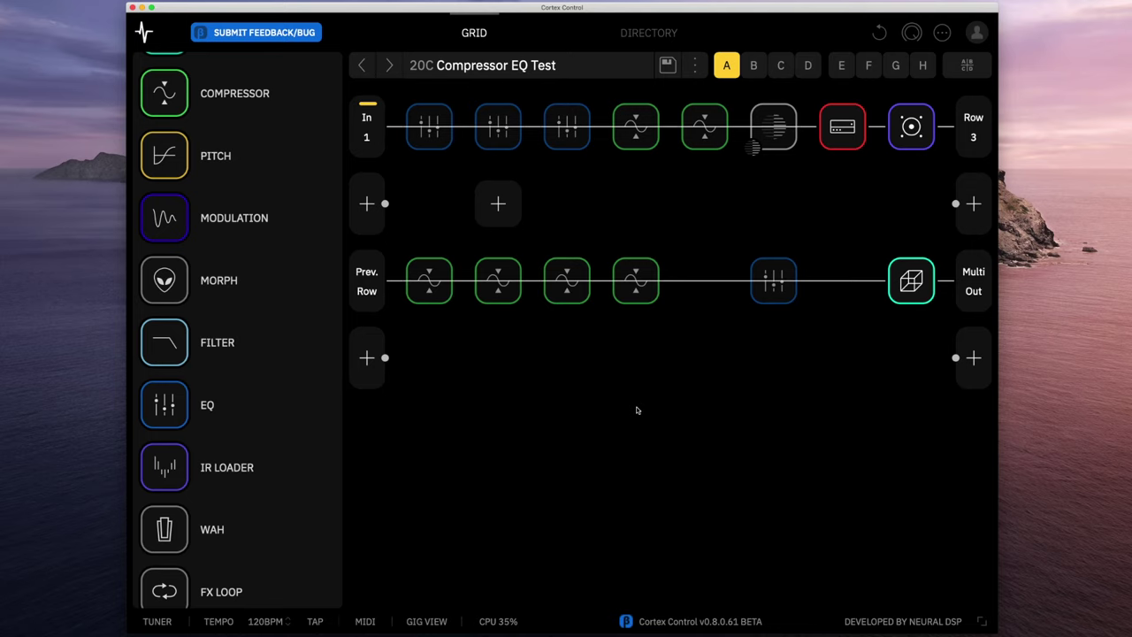
# Inspect the amp, cab, reverb and Neural Capture blocks, briefly switching Neural Capture on and off
pyautogui.click(843, 130)
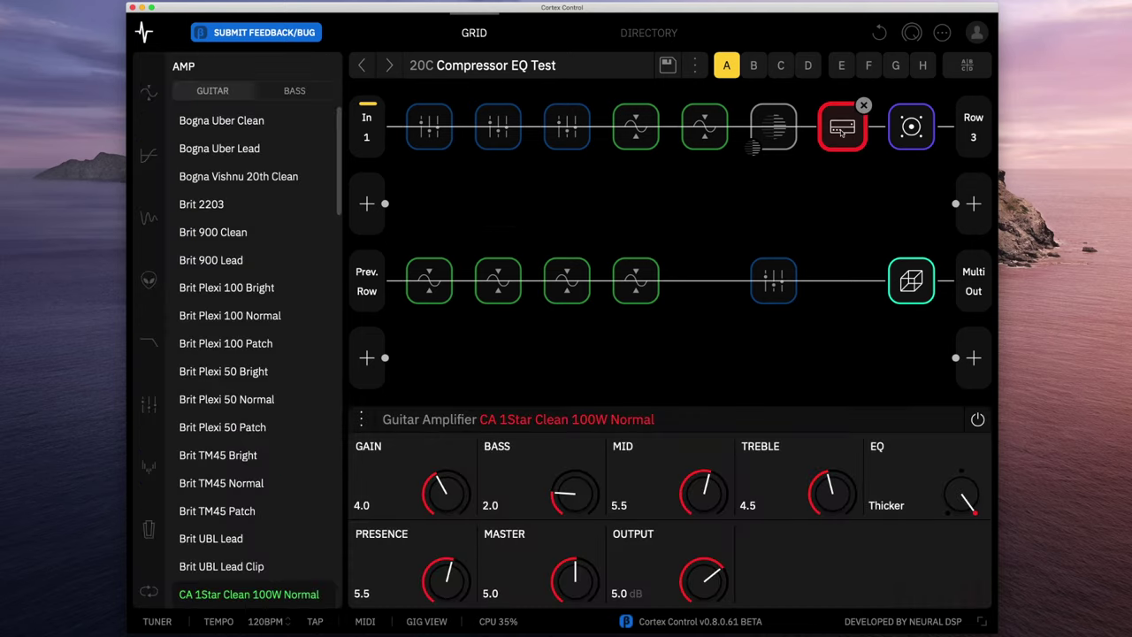
pyautogui.click(916, 128)
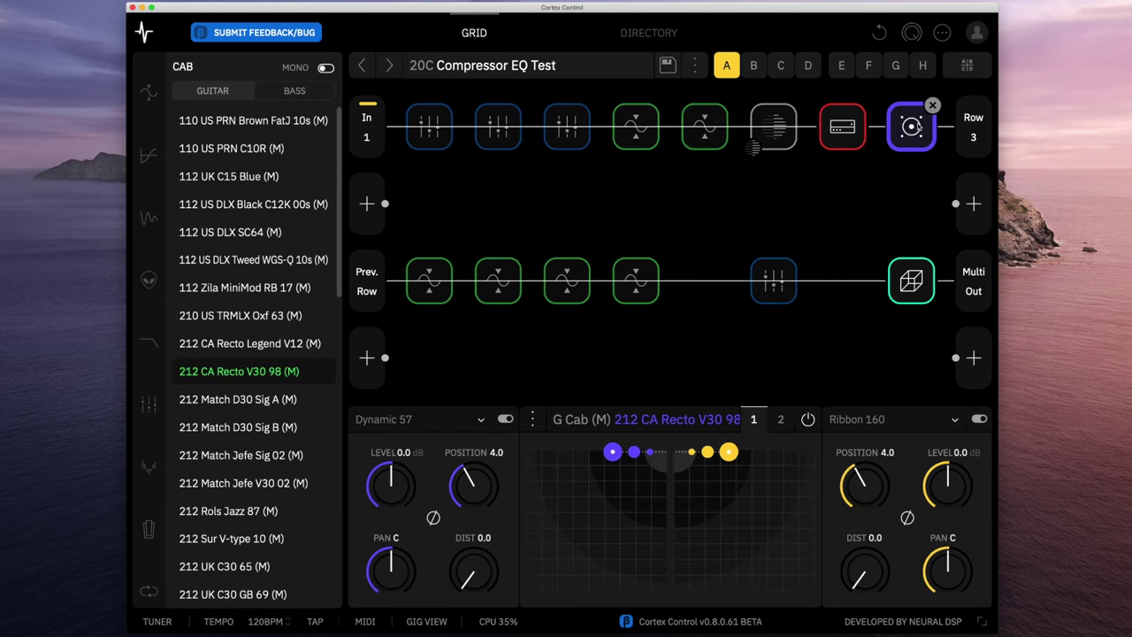
pyautogui.click(911, 281)
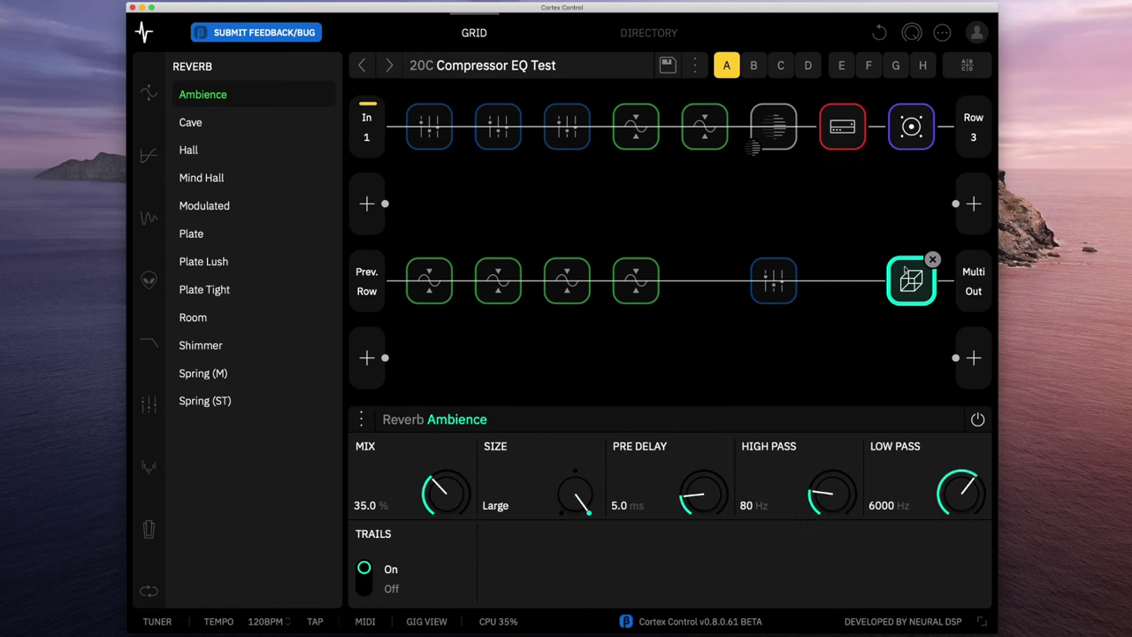
pyautogui.click(770, 136)
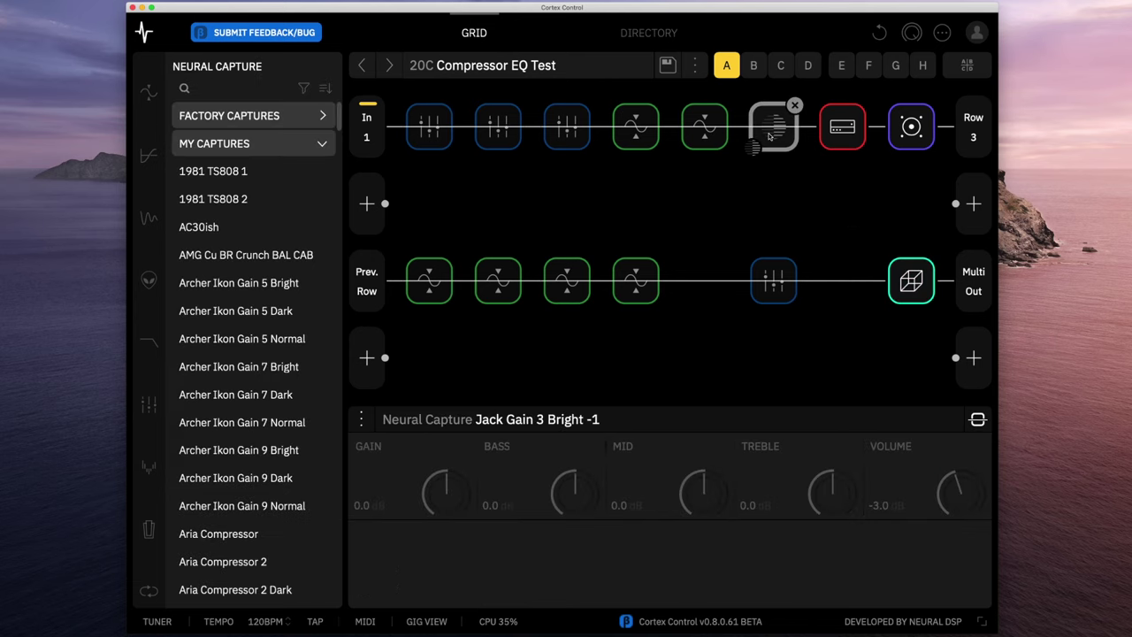
pyautogui.moveTo(827, 137)
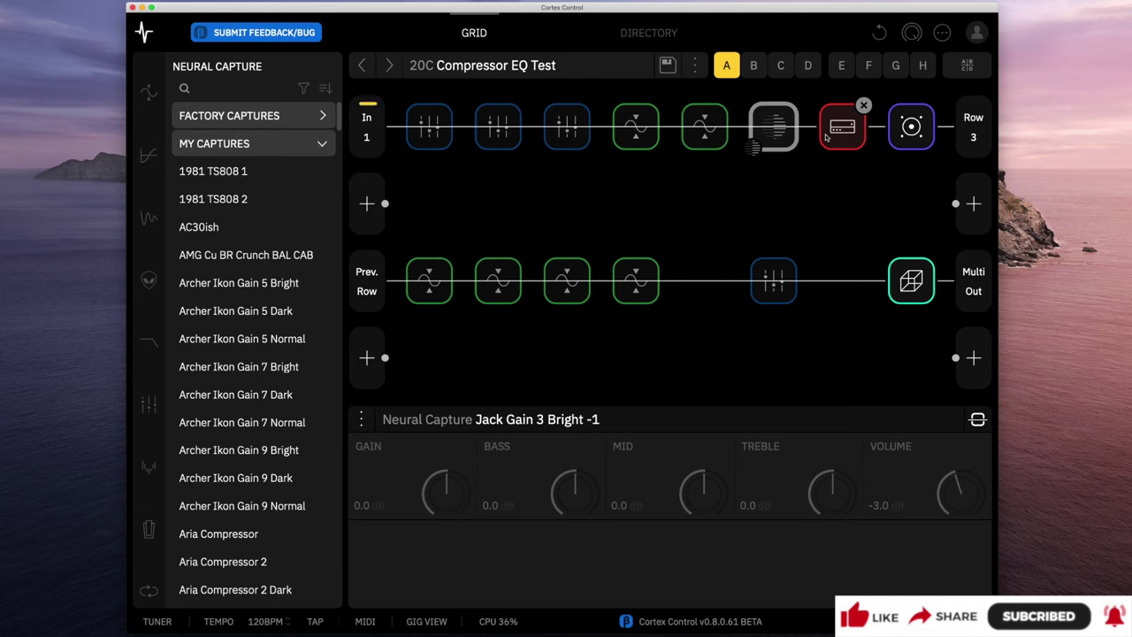
pyautogui.click(978, 419)
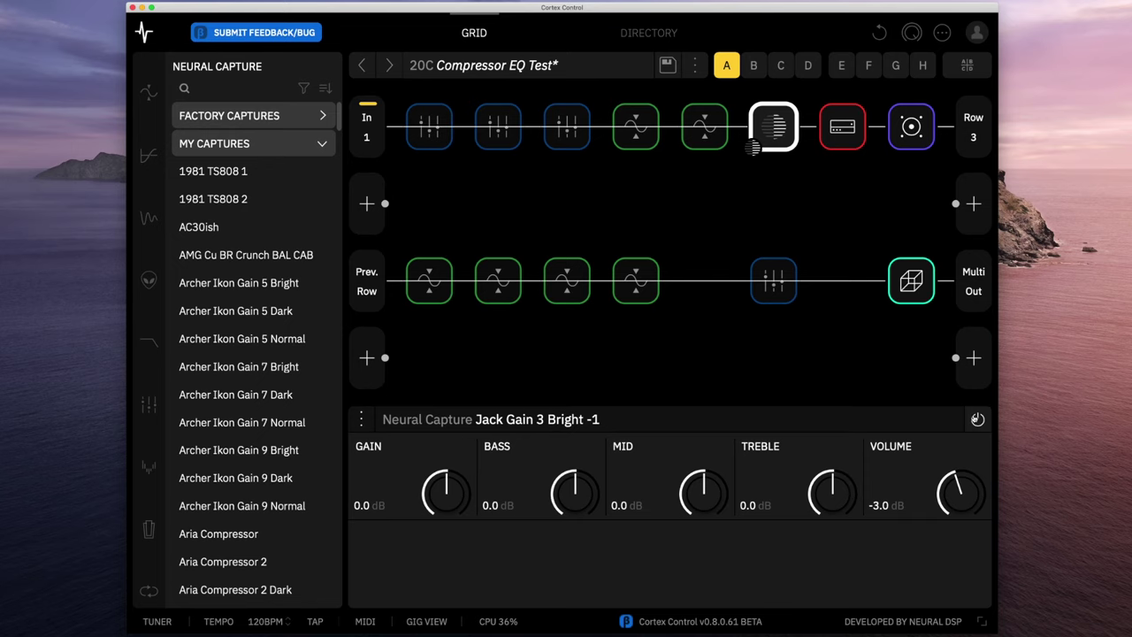
pyautogui.click(978, 419)
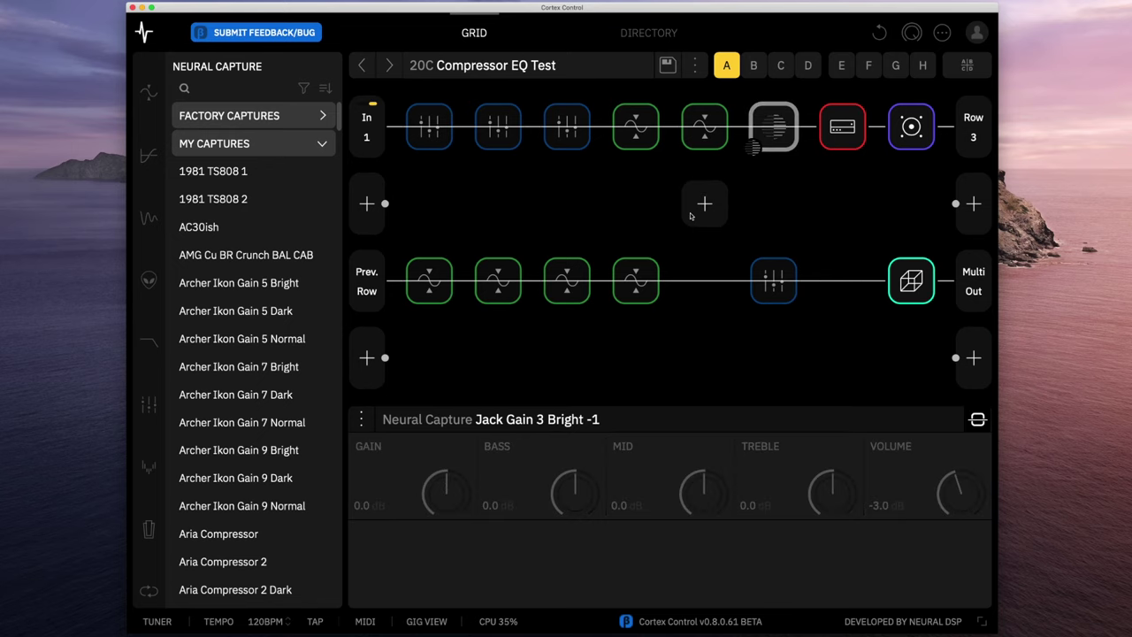
# Switch on the first-row Graphic-9 EQ and nudge its high-pass filter up
pyautogui.click(571, 210)
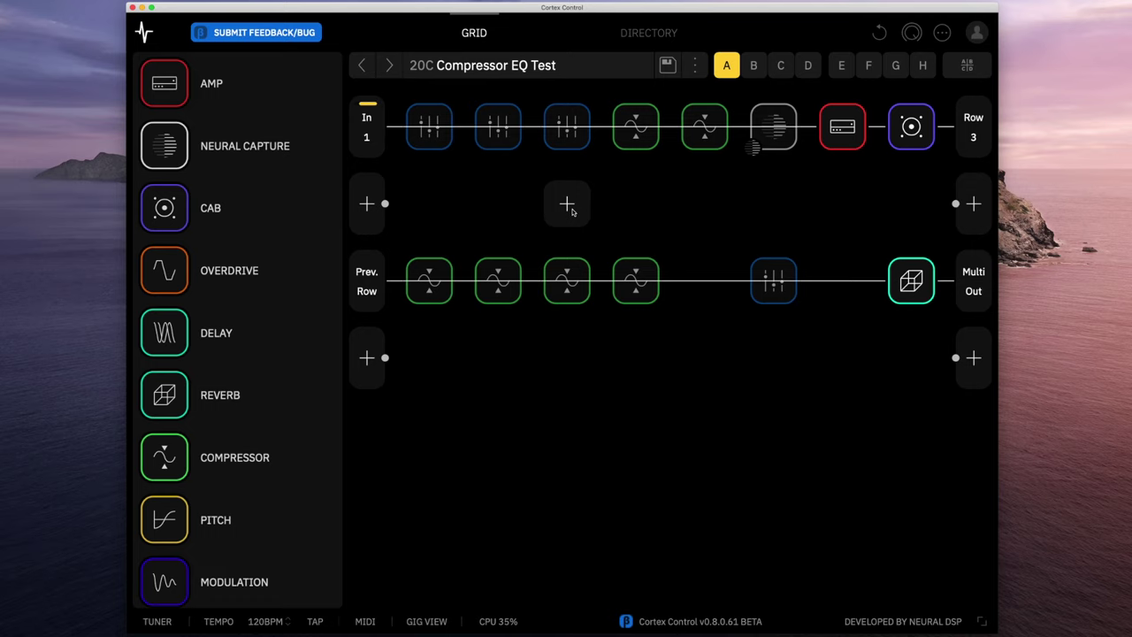
pyautogui.click(429, 128)
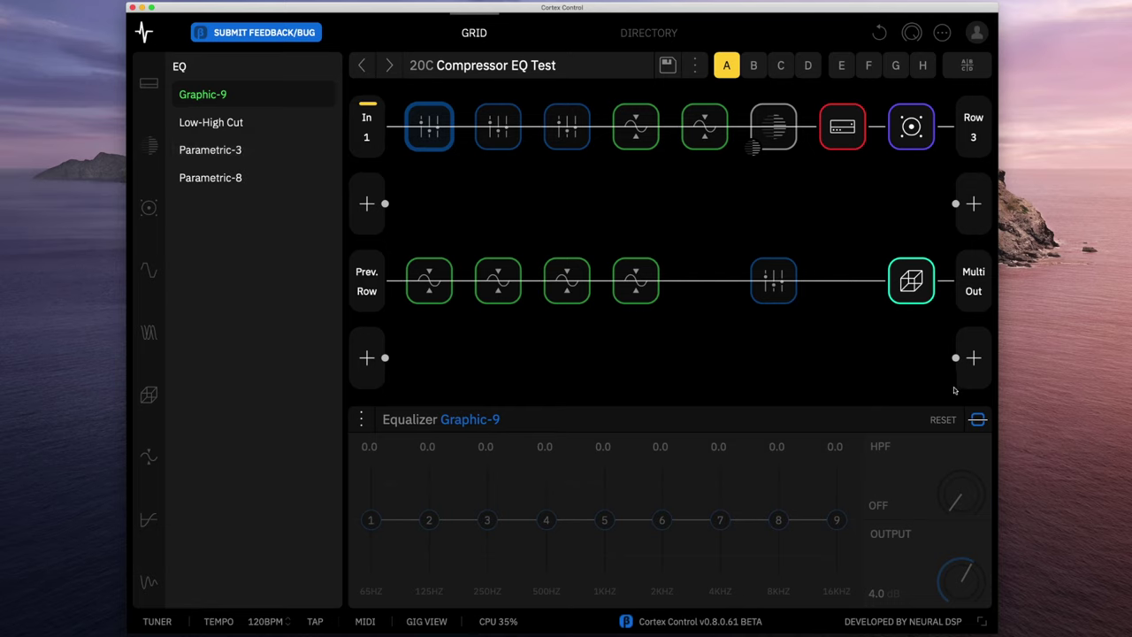
pyautogui.click(977, 419)
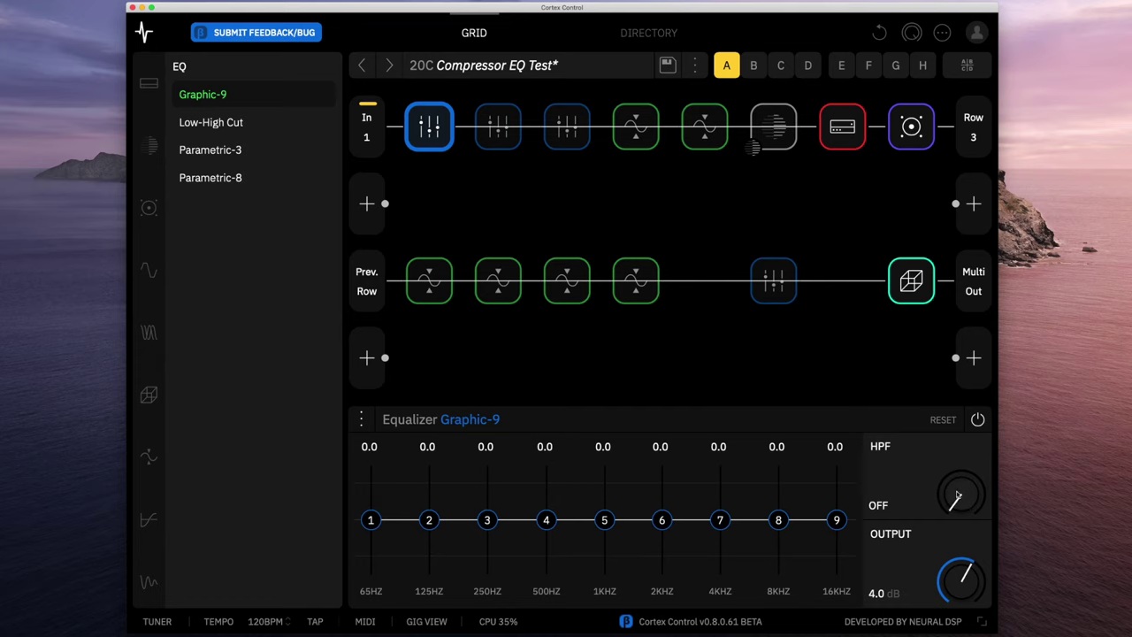
pyautogui.moveTo(957, 496)
pyautogui.mouseDown()
pyautogui.moveTo(967, 445)
pyautogui.moveTo(964, 495)
pyautogui.mouseUp()
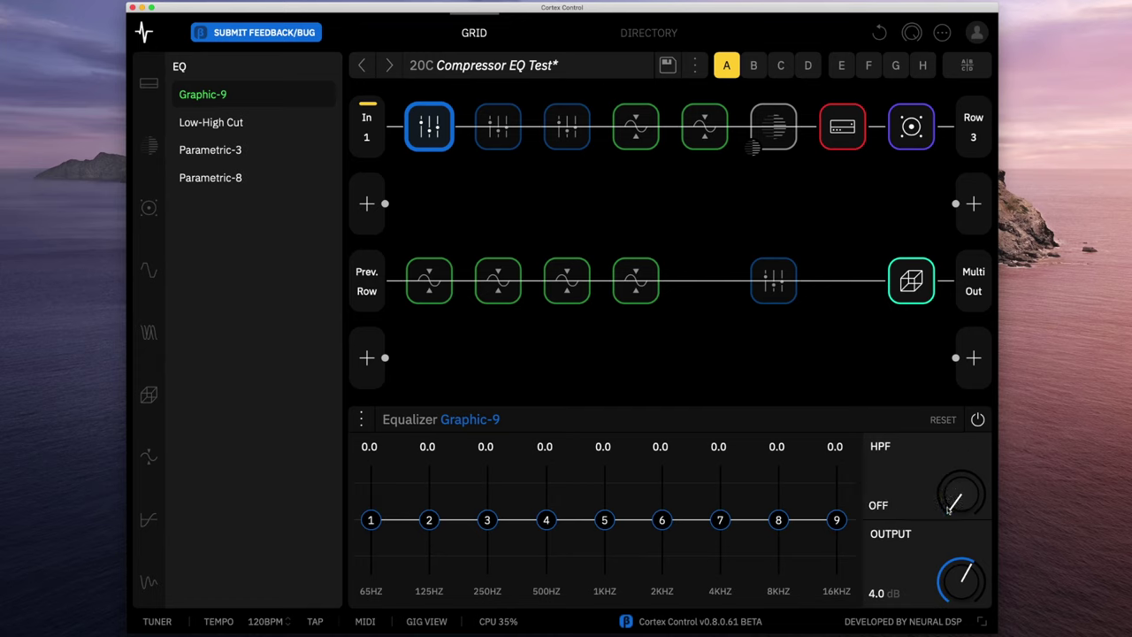
# Reset the EQ output to 0.0 dB, boost 500Hz to 8.0 dB, and lift 250Hz and 1KHz slightly
pyautogui.doubleClick(956, 586)
pyautogui.moveTo(546, 520); pyautogui.dragTo(547, 484)
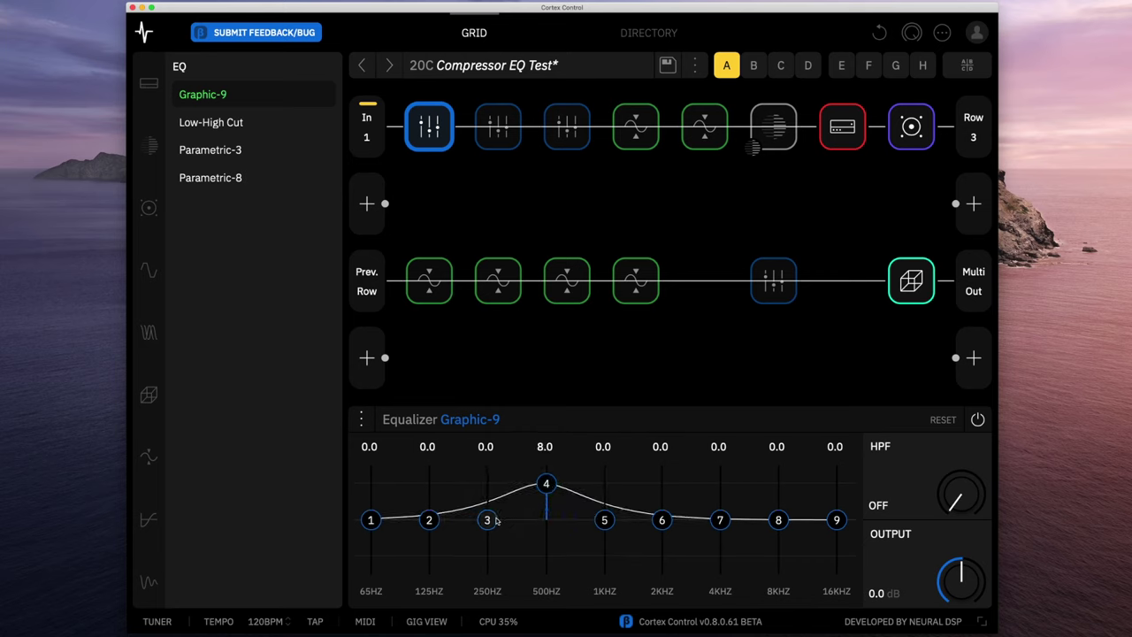
pyautogui.moveTo(488, 522); pyautogui.dragTo(488, 515)
pyautogui.moveTo(604, 519); pyautogui.dragTo(605, 513)
# Raise the Graphic-9 output to 8.1 dB and compare the sound bypassed versus on
pyautogui.moveTo(953, 592); pyautogui.dragTo(958, 556)
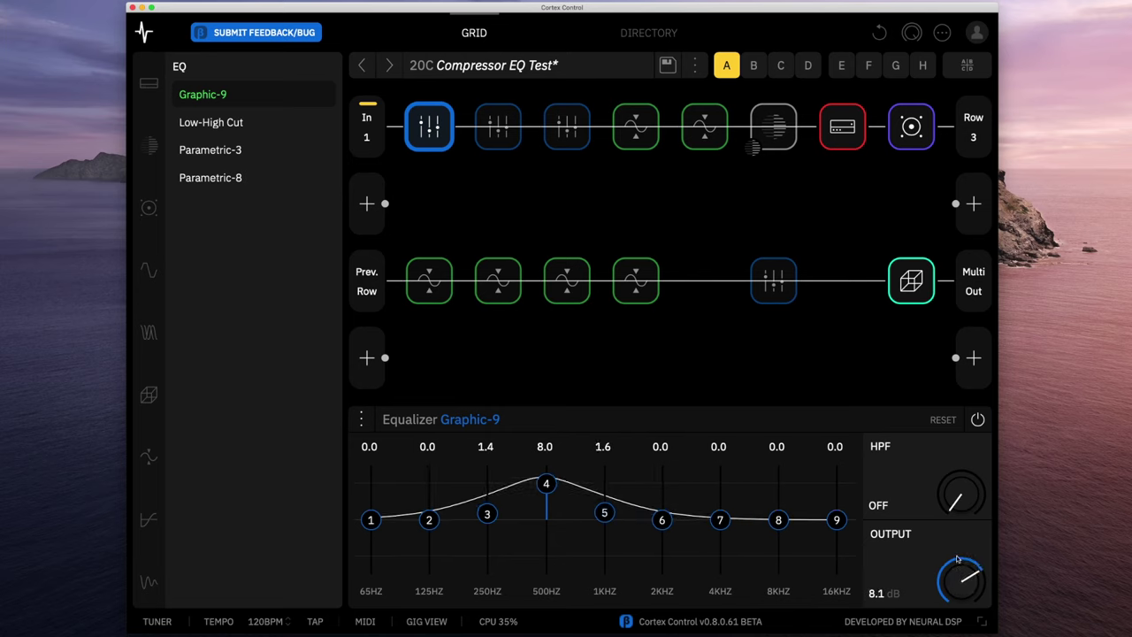
pyautogui.click(977, 422)
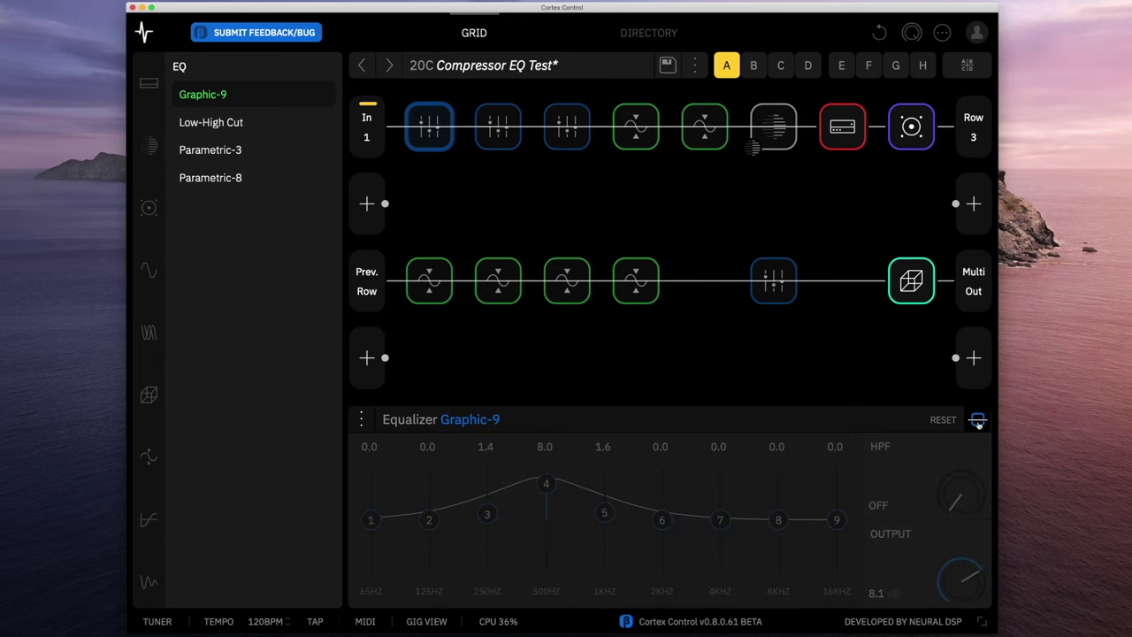
pyautogui.click(978, 422)
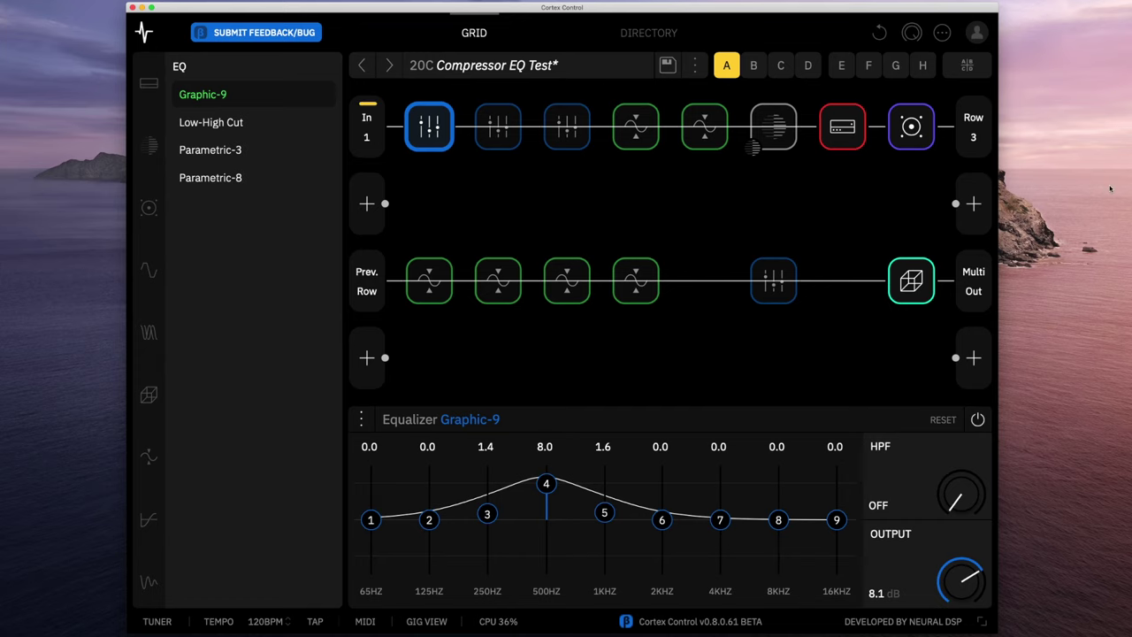
pyautogui.click(911, 280)
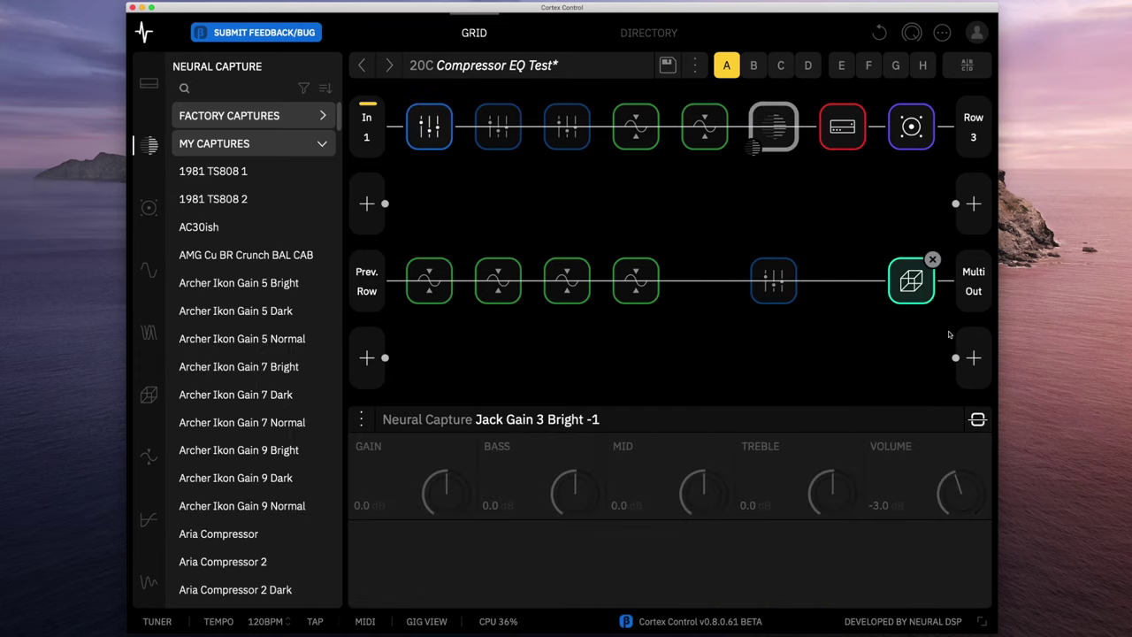
# Toggle Neural Capture on and off, then reset the Graphic-9 EQ flat with super+z and bypass it
pyautogui.click(978, 420)
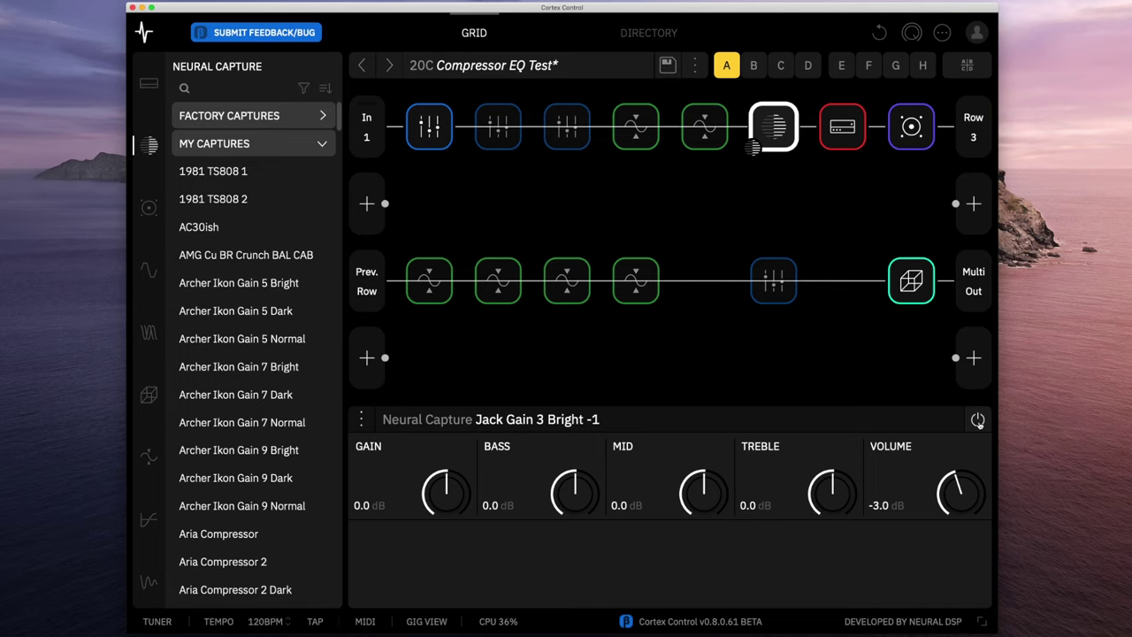
pyautogui.click(978, 420)
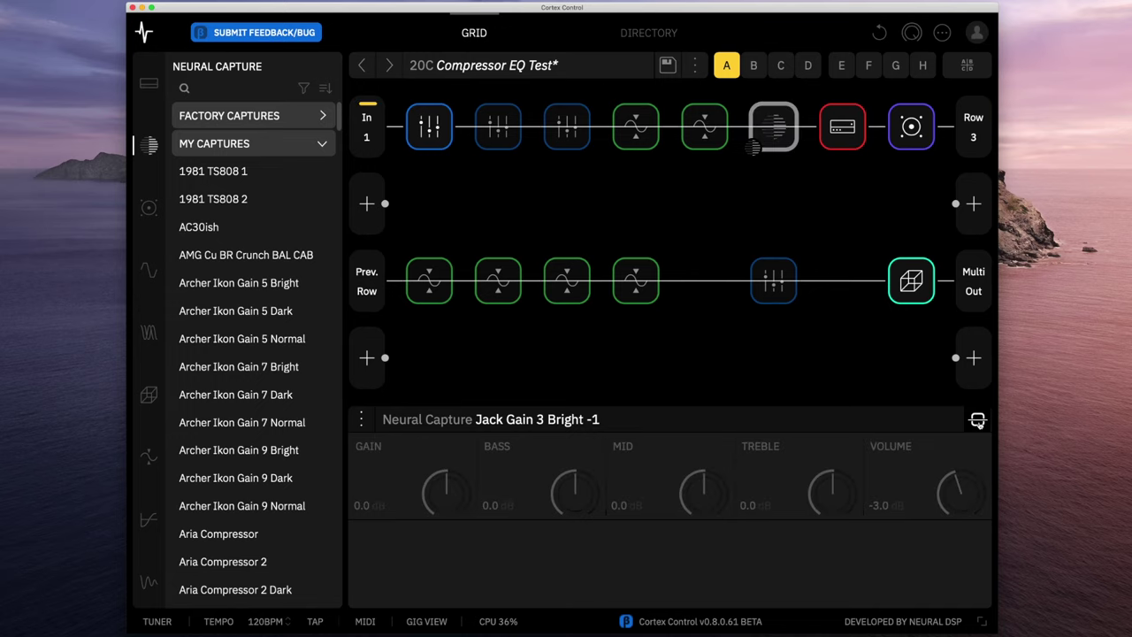
pyautogui.click(430, 130)
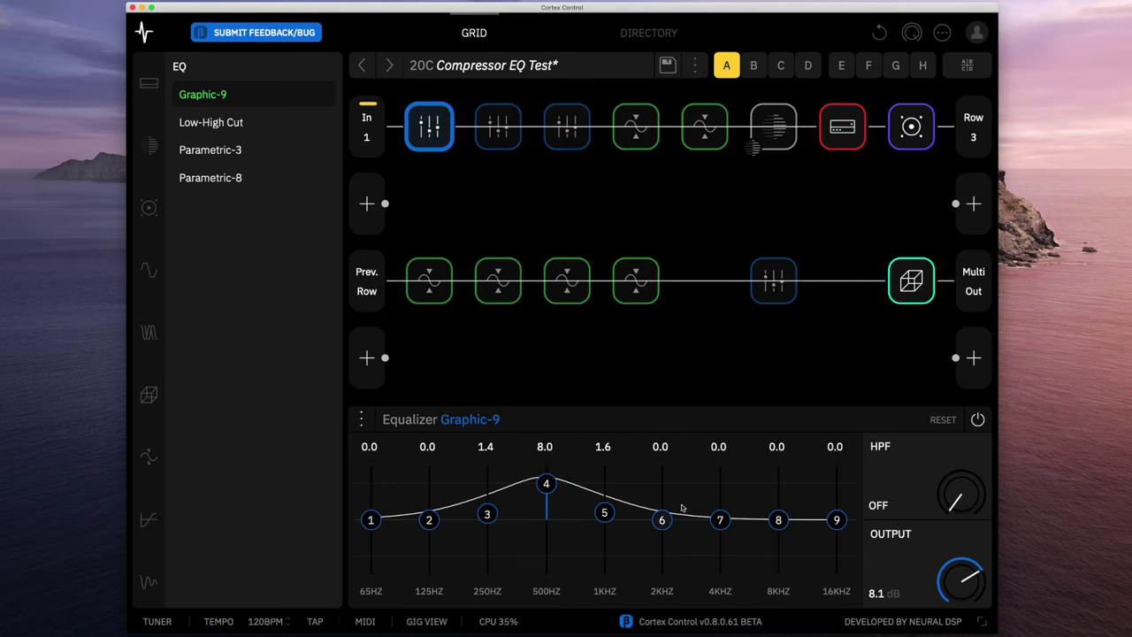
pyautogui.press('super+z')
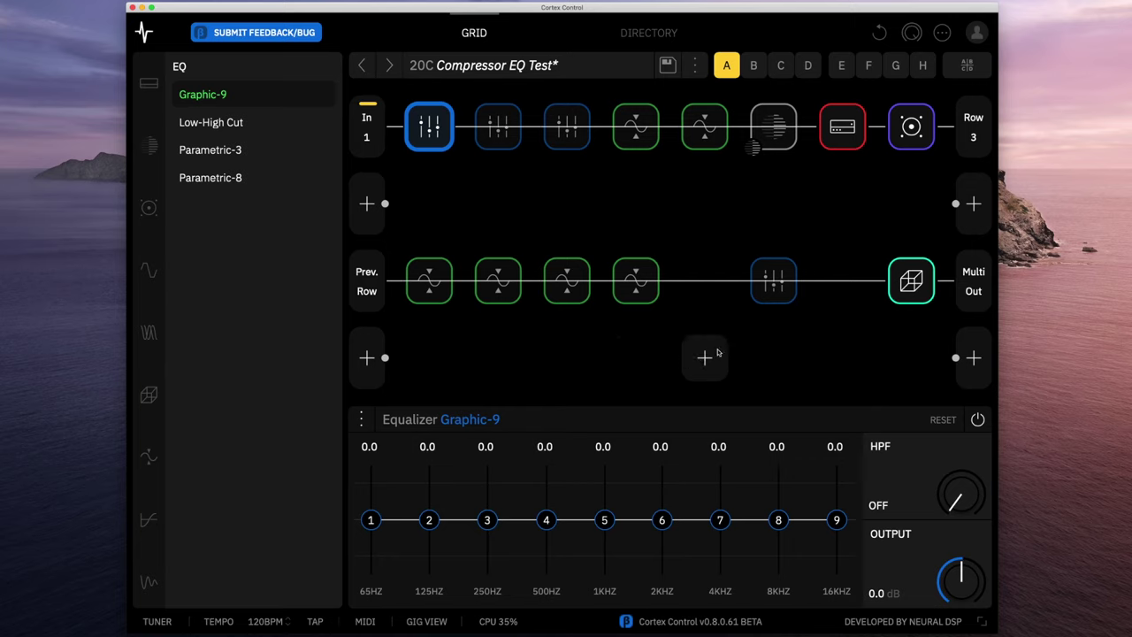
pyautogui.click(978, 421)
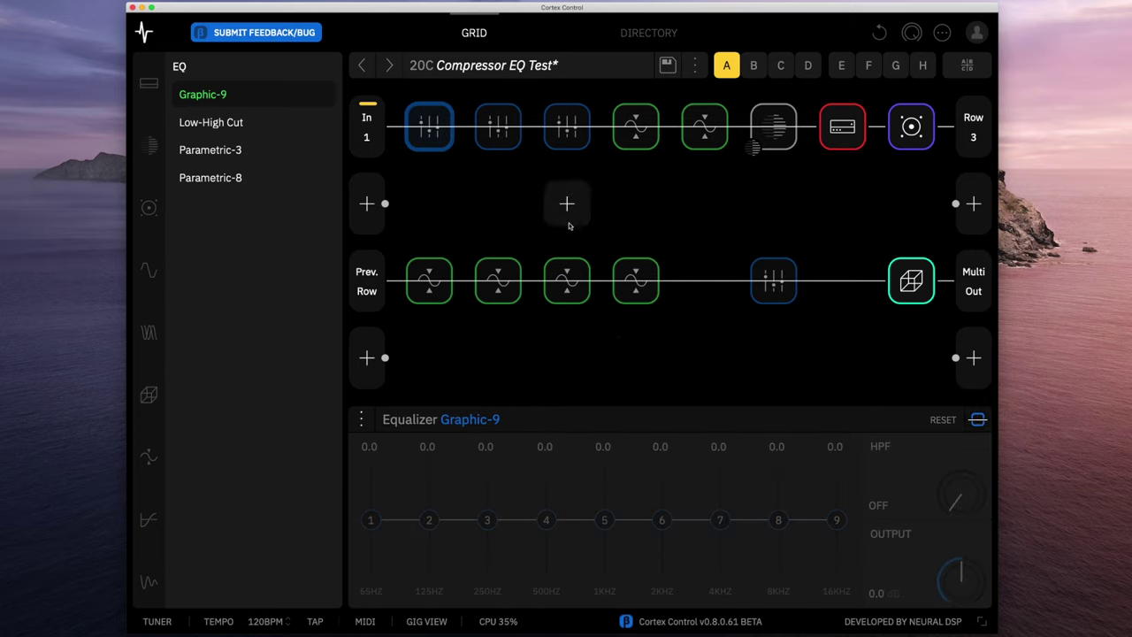
# Switch on the Parametric-3 EQ, check band 1 and 3 filter types, and start editing band 2's 1000 Hz frequency
pyautogui.click(515, 143)
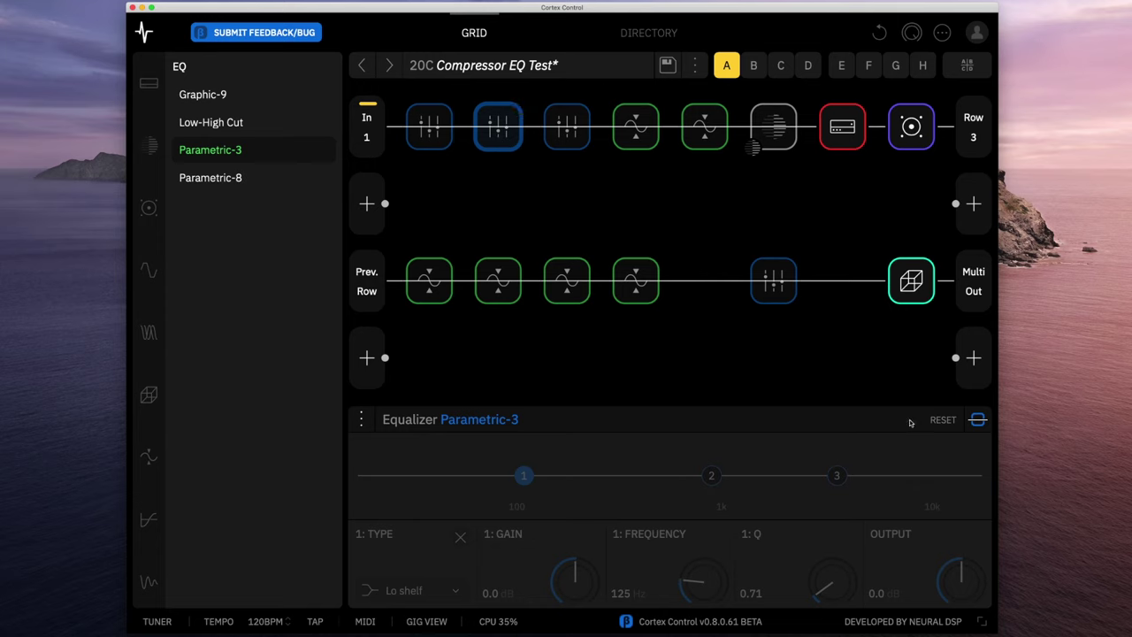
pyautogui.click(978, 420)
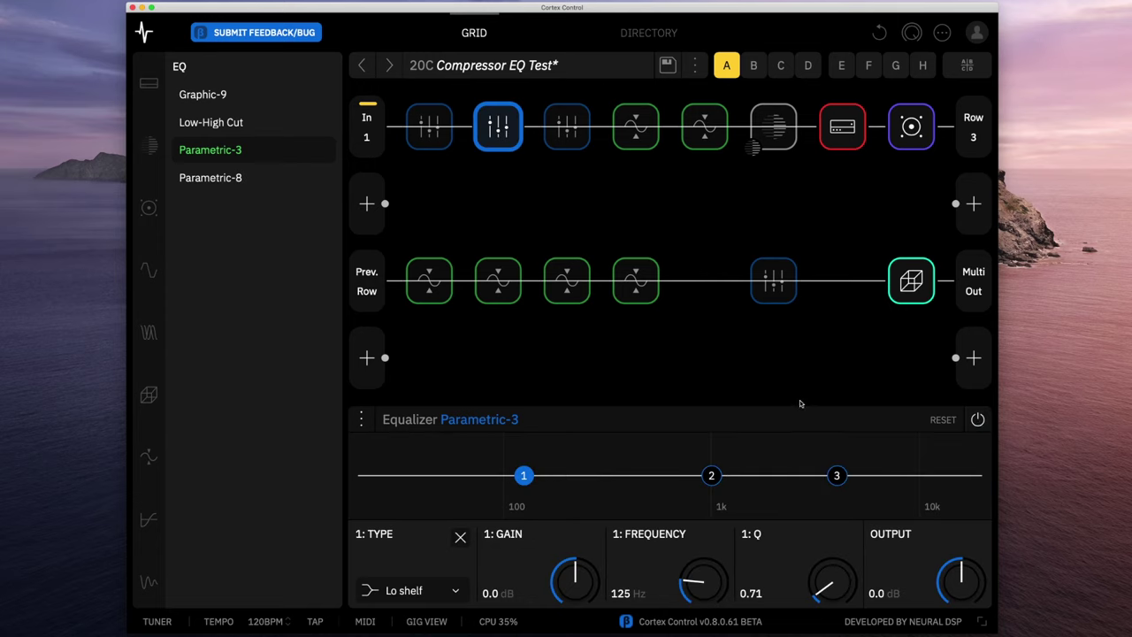
pyautogui.moveTo(728, 377)
pyautogui.click(456, 590)
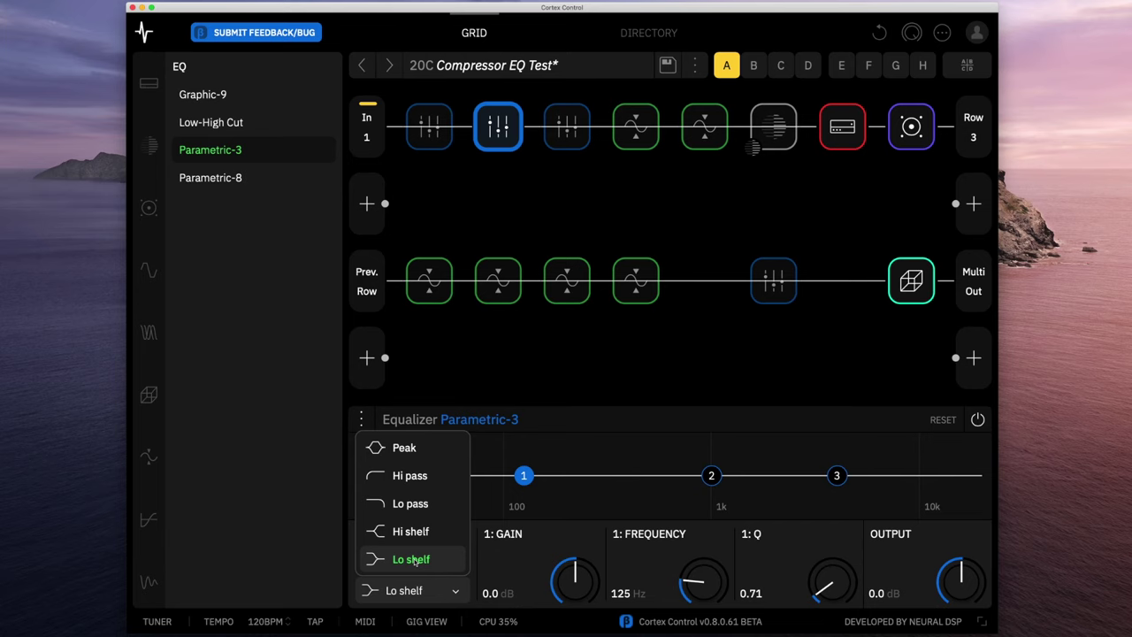
pyautogui.click(839, 474)
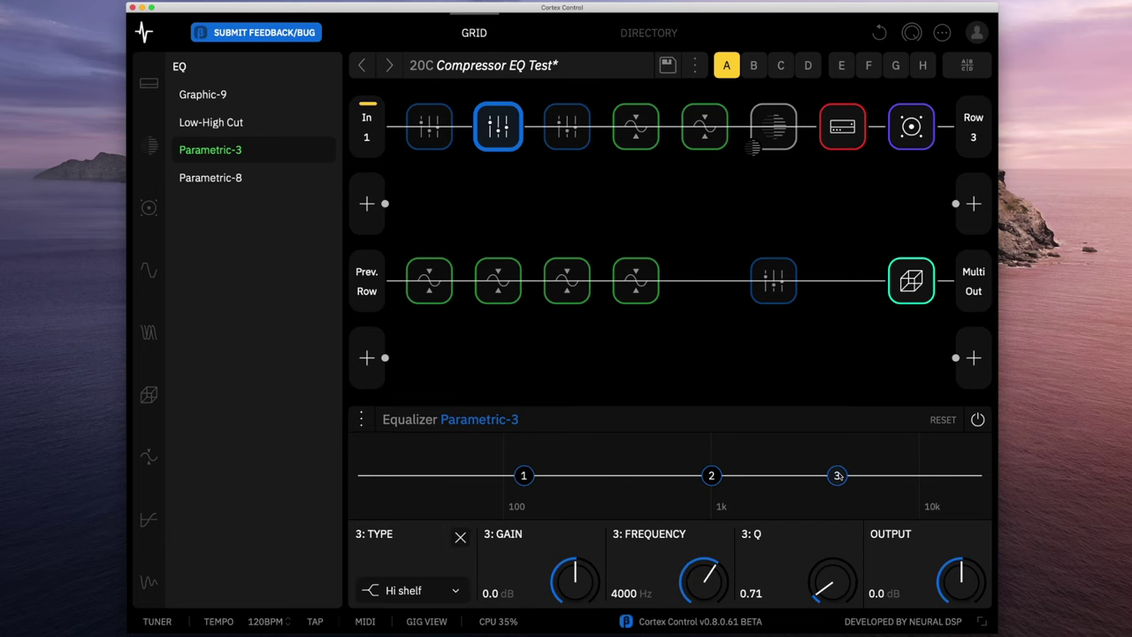
pyautogui.click(456, 591)
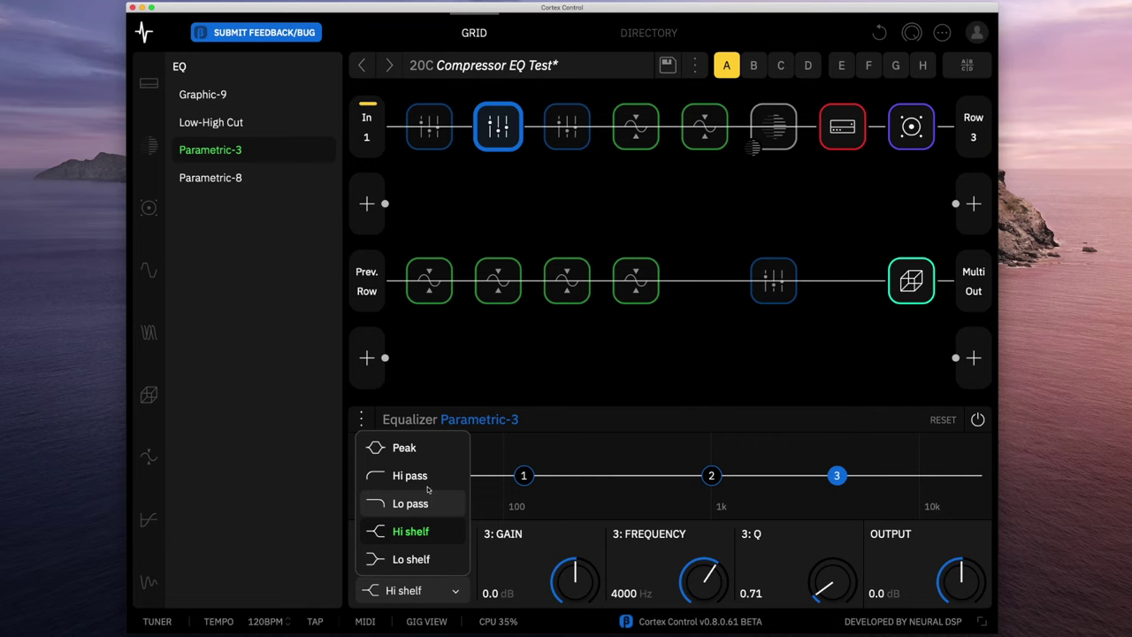
pyautogui.click(456, 595)
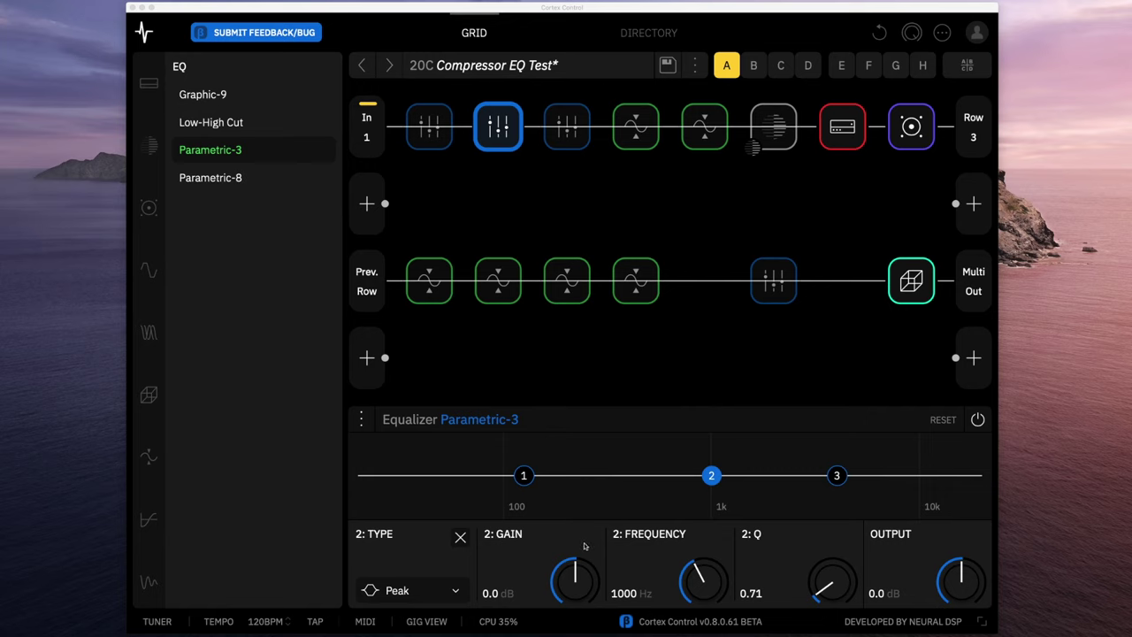
pyautogui.doubleClick(624, 593)
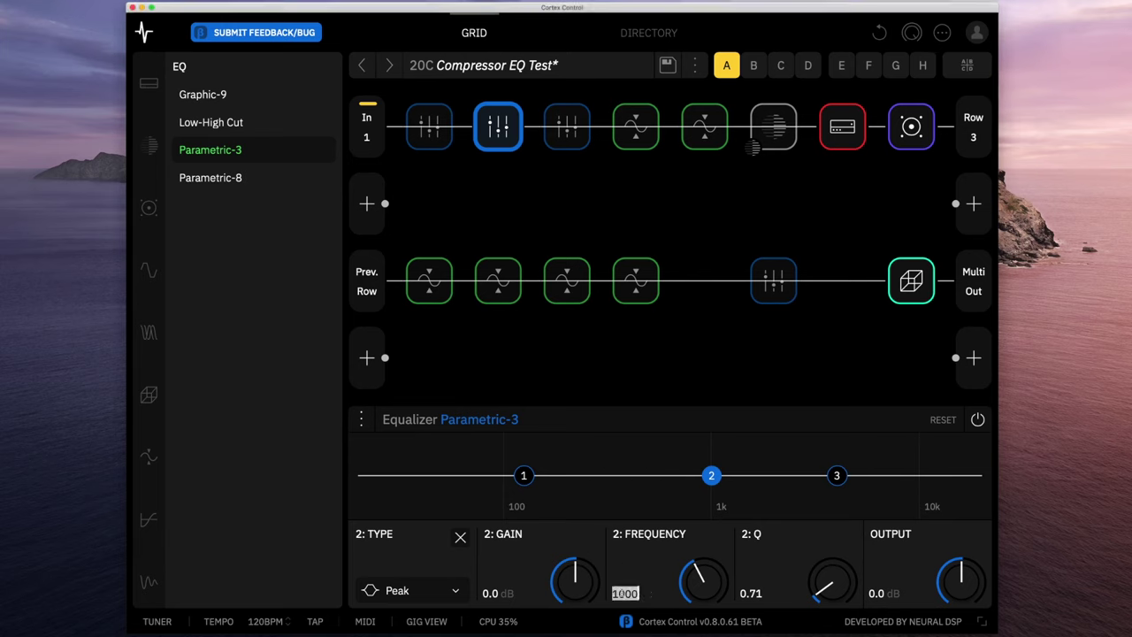
# Set Parametric-3 band 2 to 500 Hz with an 8 dB gain
pyautogui.press('BackSpace')
pyautogui.write('500')
pyautogui.press('Return')
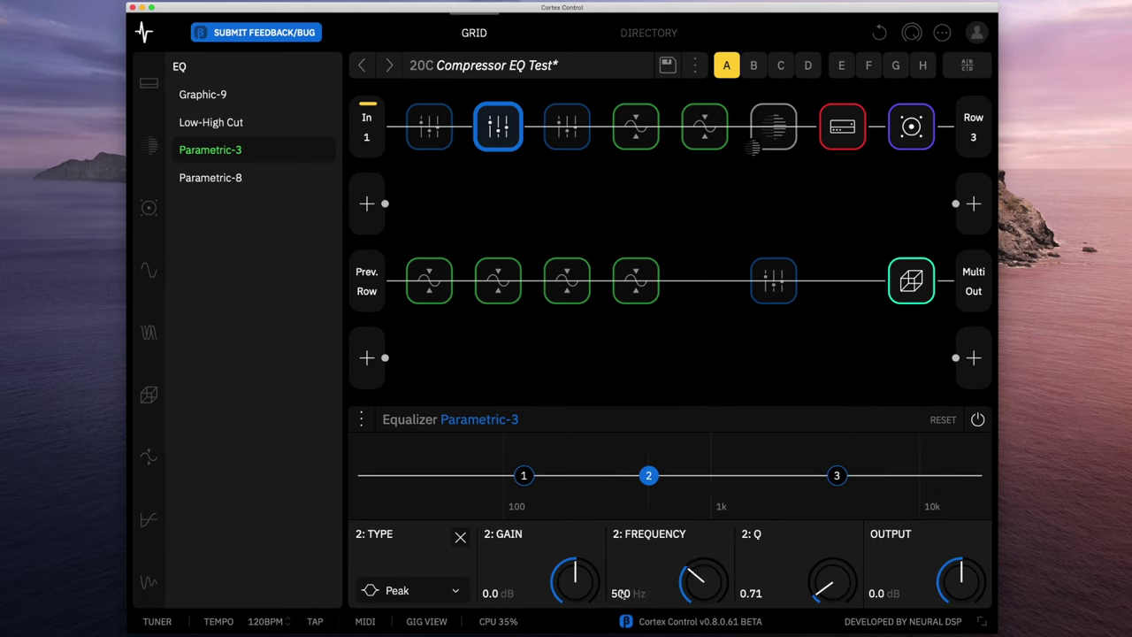
pyautogui.doubleClick(489, 593)
pyautogui.write('8')
pyautogui.press('Return')
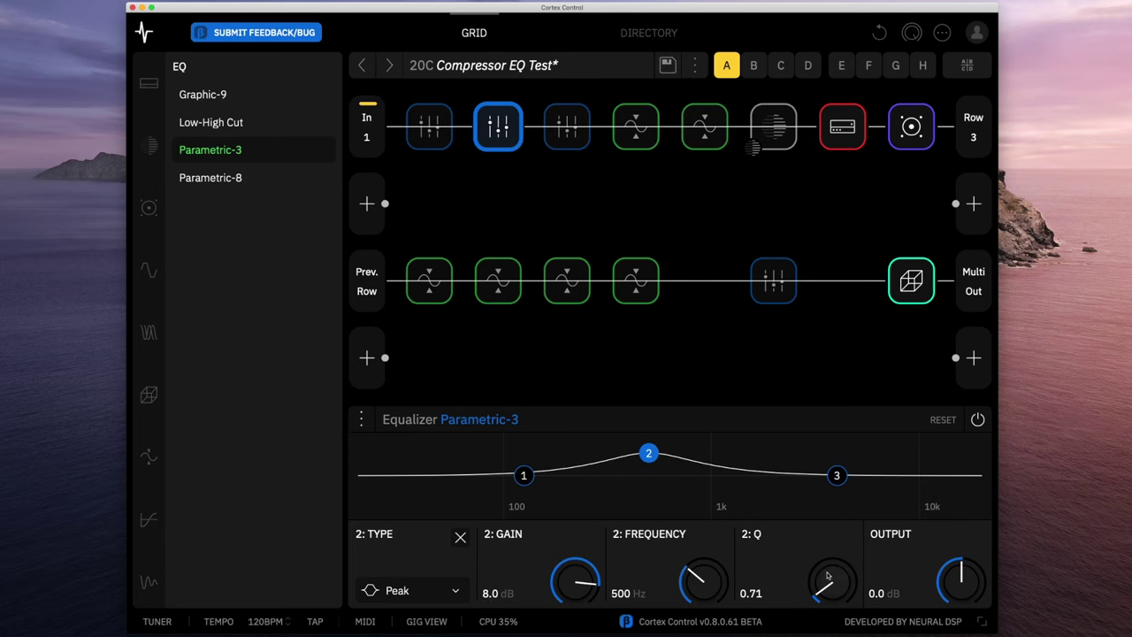
# Bring band 2's Q back to 0.71 and raise the EQ output to 7.9 dB
pyautogui.moveTo(828, 576); pyautogui.dragTo(866, 501)
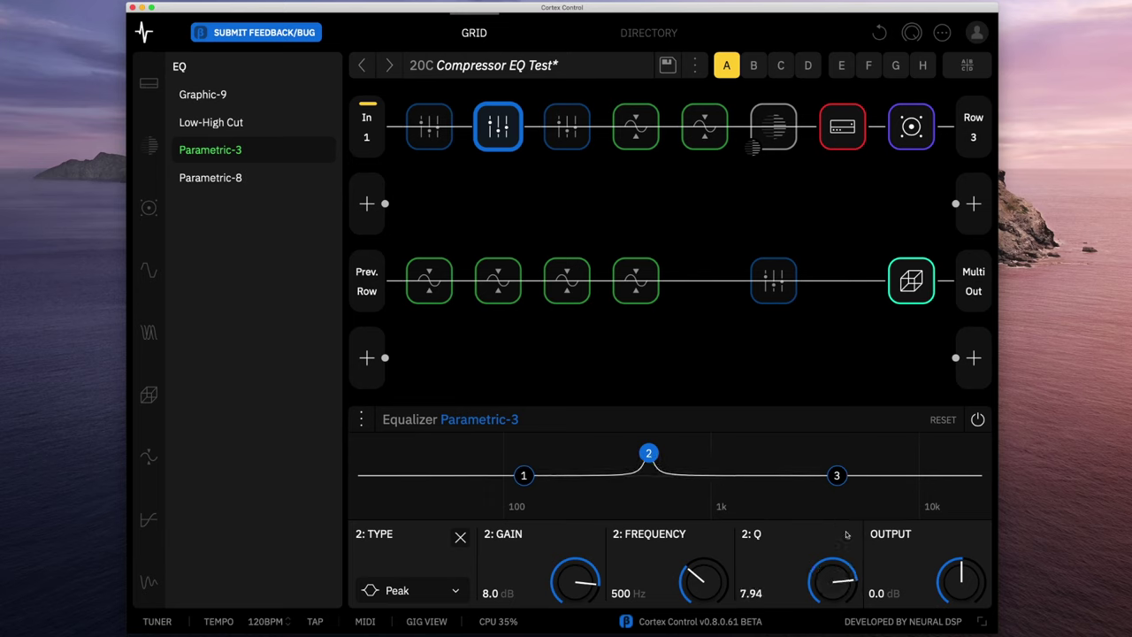
pyautogui.moveTo(831, 573); pyautogui.dragTo(826, 634)
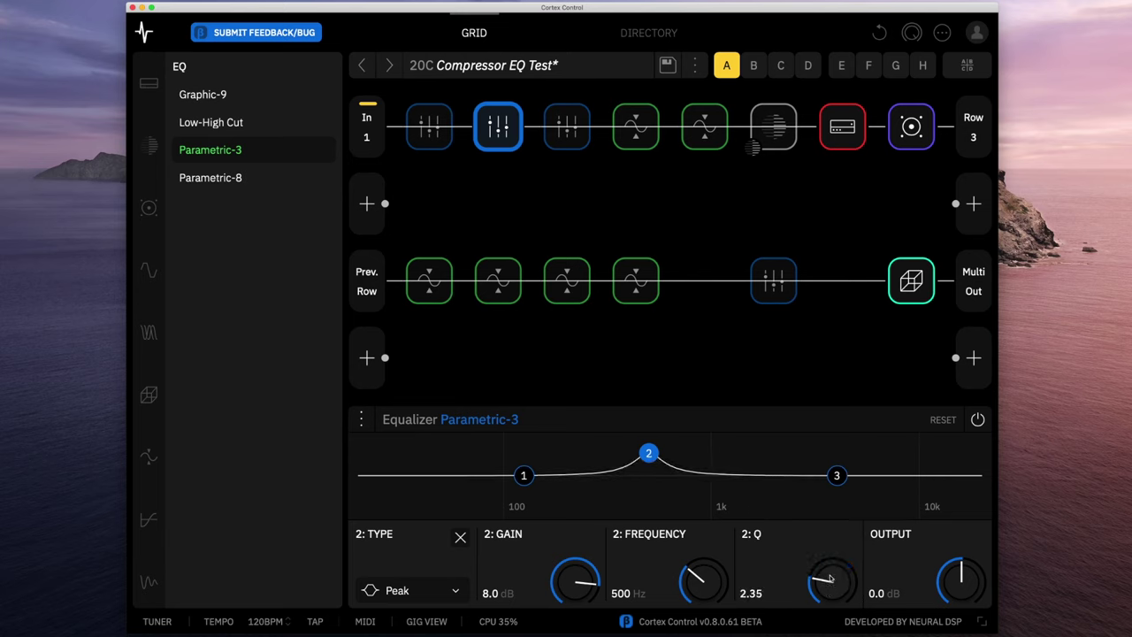
pyautogui.scroll(-5, 831, 579)
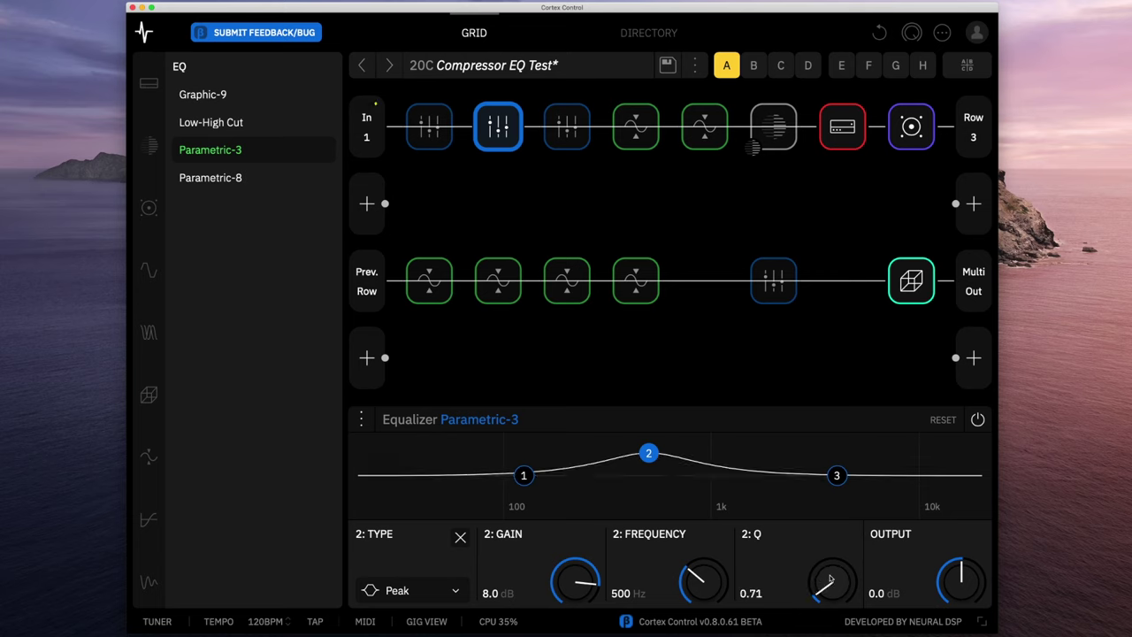
pyautogui.moveTo(952, 587); pyautogui.dragTo(954, 549)
pyautogui.click(775, 147)
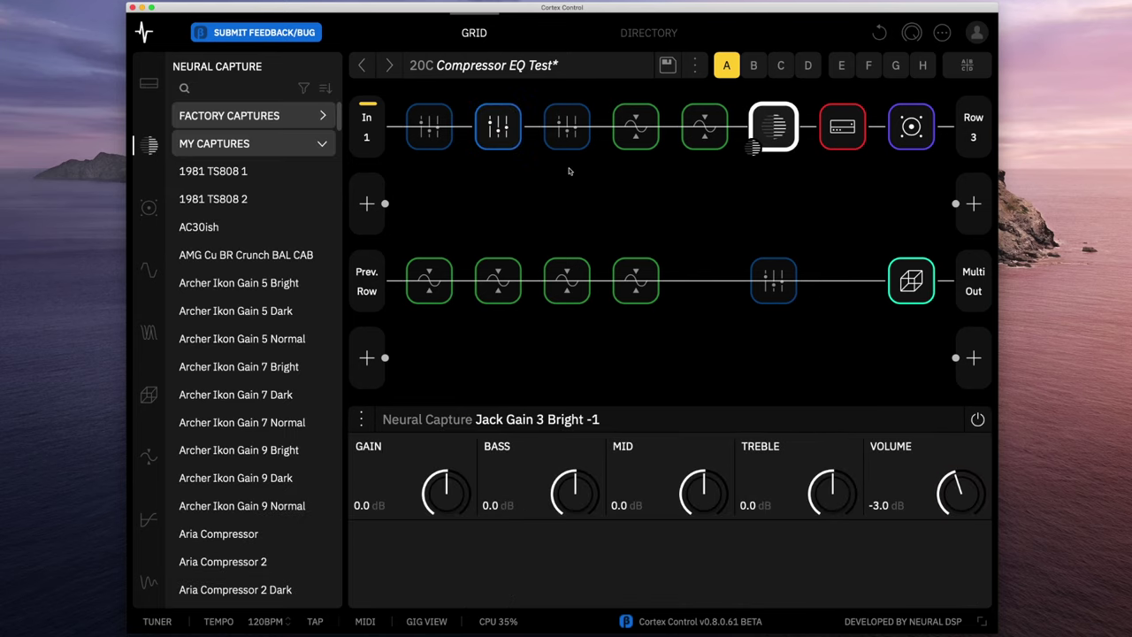
pyautogui.click(498, 131)
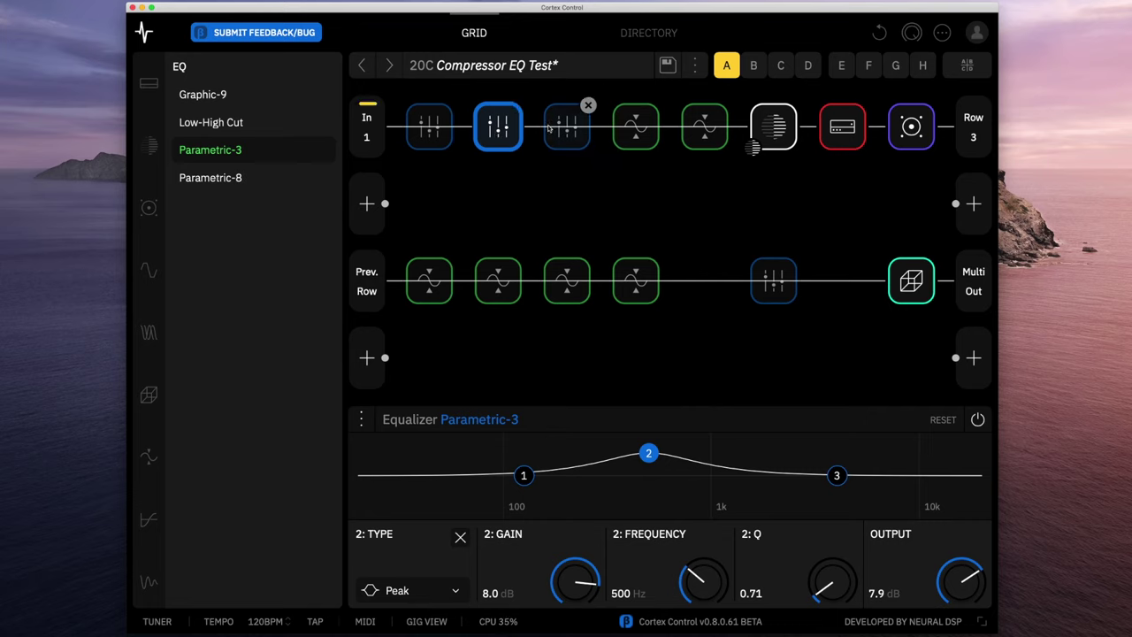
pyautogui.click(523, 475)
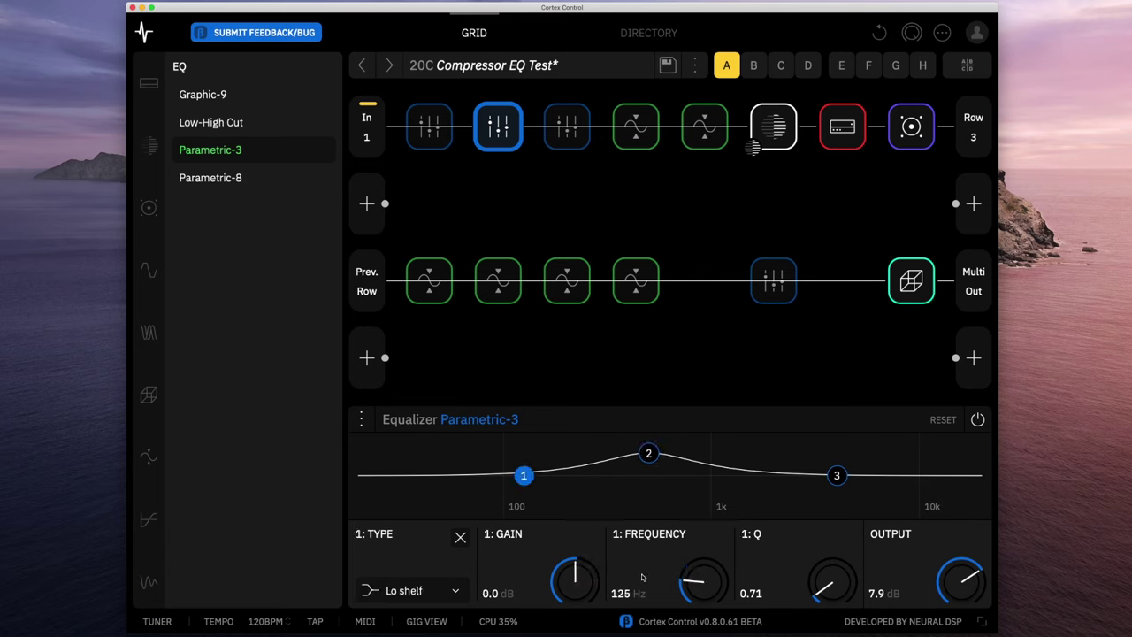
# Move the low shelf up to 231 Hz at 2.6 dB, and boost band 3's high shelf to 9.7 dB at 1717 Hz
pyautogui.moveTo(696, 584); pyautogui.dragTo(696, 576)
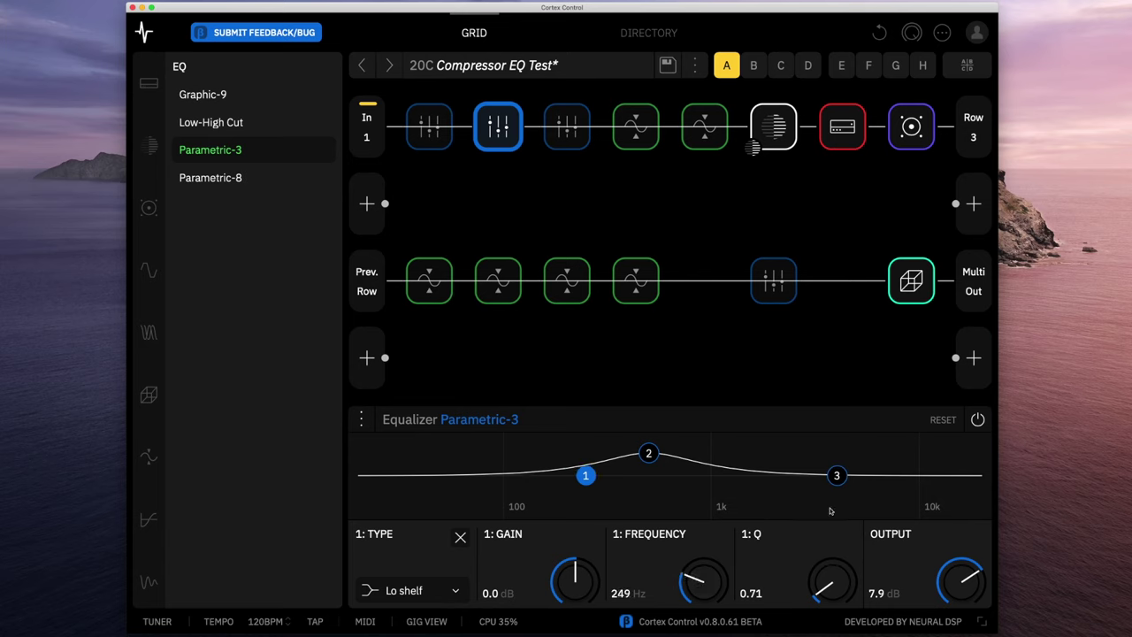
pyautogui.click(836, 476)
pyautogui.moveTo(697, 575); pyautogui.dragTo(699, 599)
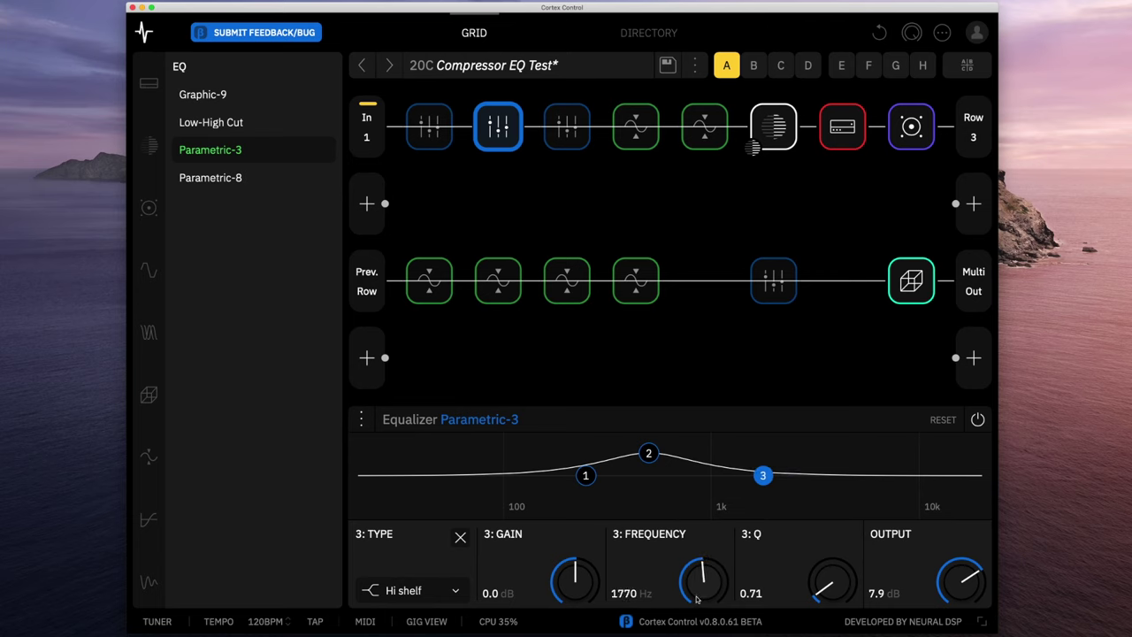
pyautogui.moveTo(587, 476)
pyautogui.mouseDown()
pyautogui.moveTo(612, 476)
pyautogui.moveTo(556, 477)
pyautogui.moveTo(579, 470)
pyautogui.moveTo(576, 460)
pyautogui.moveTo(579, 472)
pyautogui.mouseUp()
pyautogui.moveTo(763, 475); pyautogui.dragTo(761, 450)
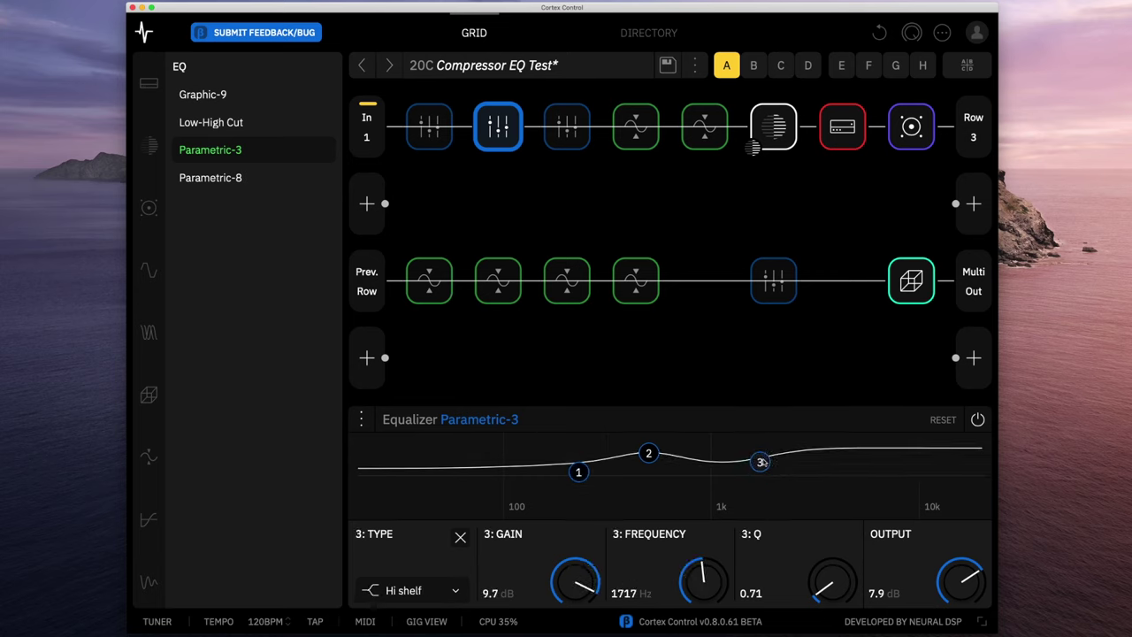
pyautogui.click(416, 590)
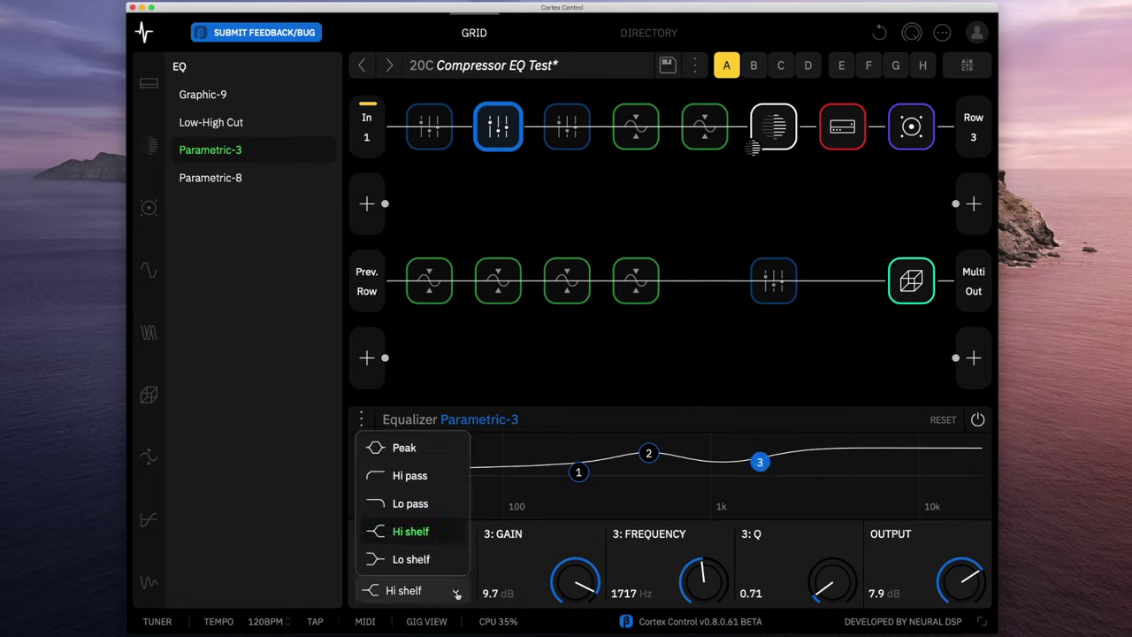
pyautogui.click(406, 503)
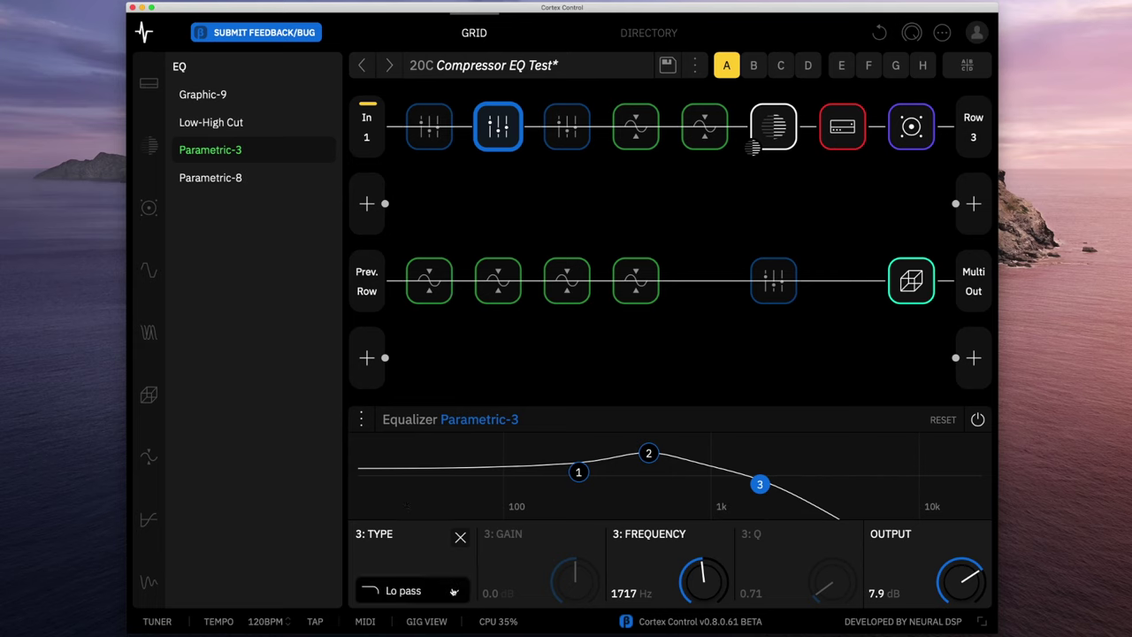
pyautogui.click(447, 588)
pyautogui.click(415, 533)
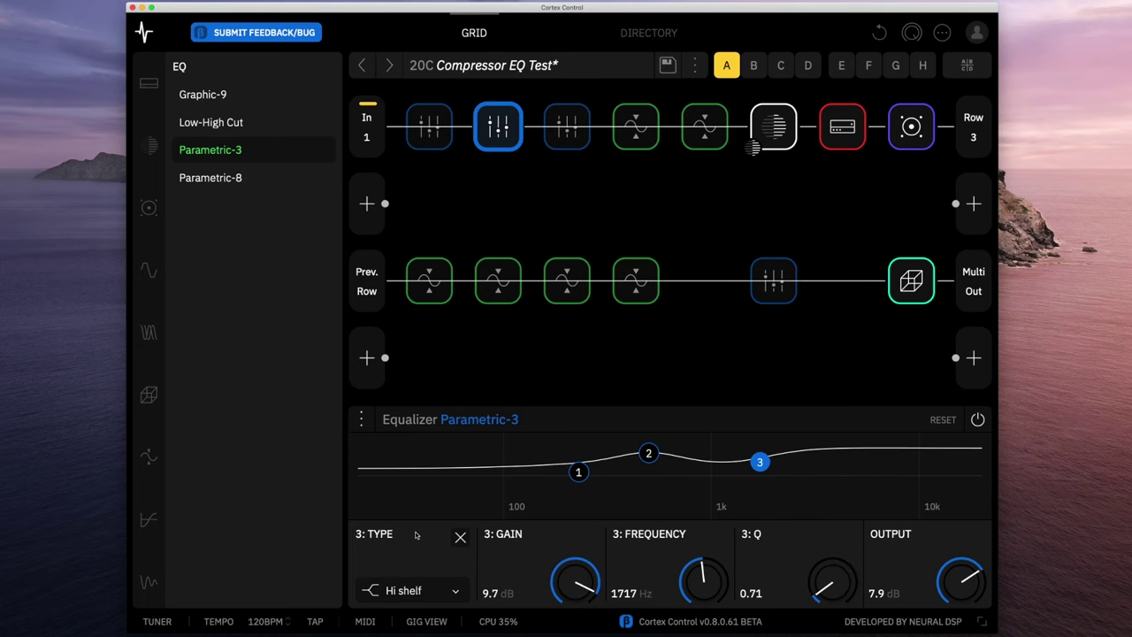
pyautogui.click(579, 471)
pyautogui.click(451, 591)
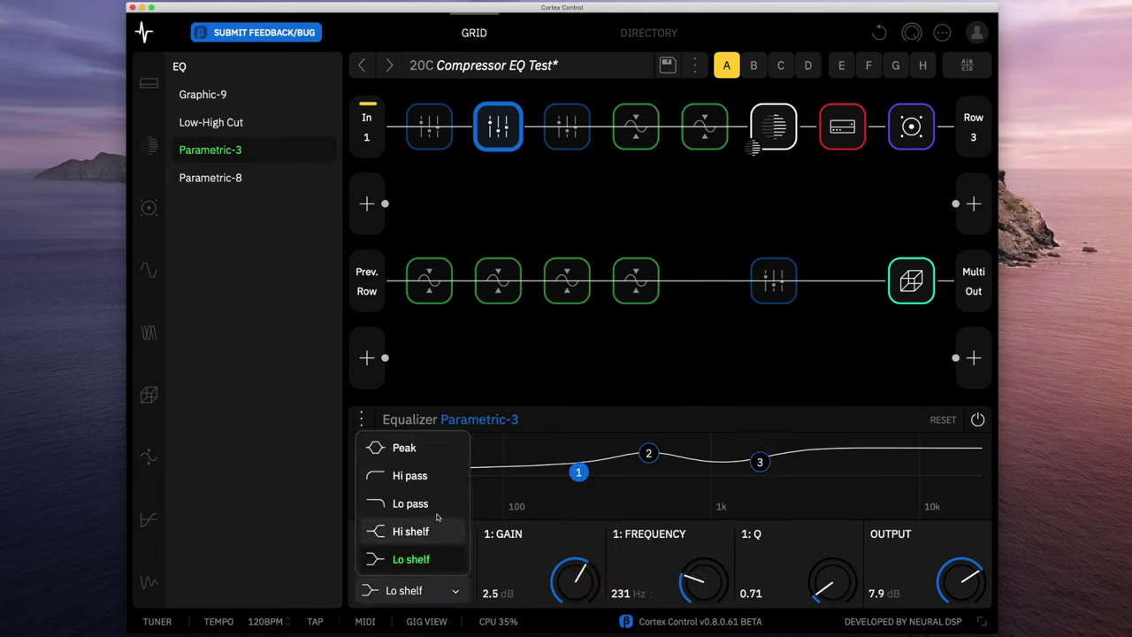
pyautogui.click(417, 485)
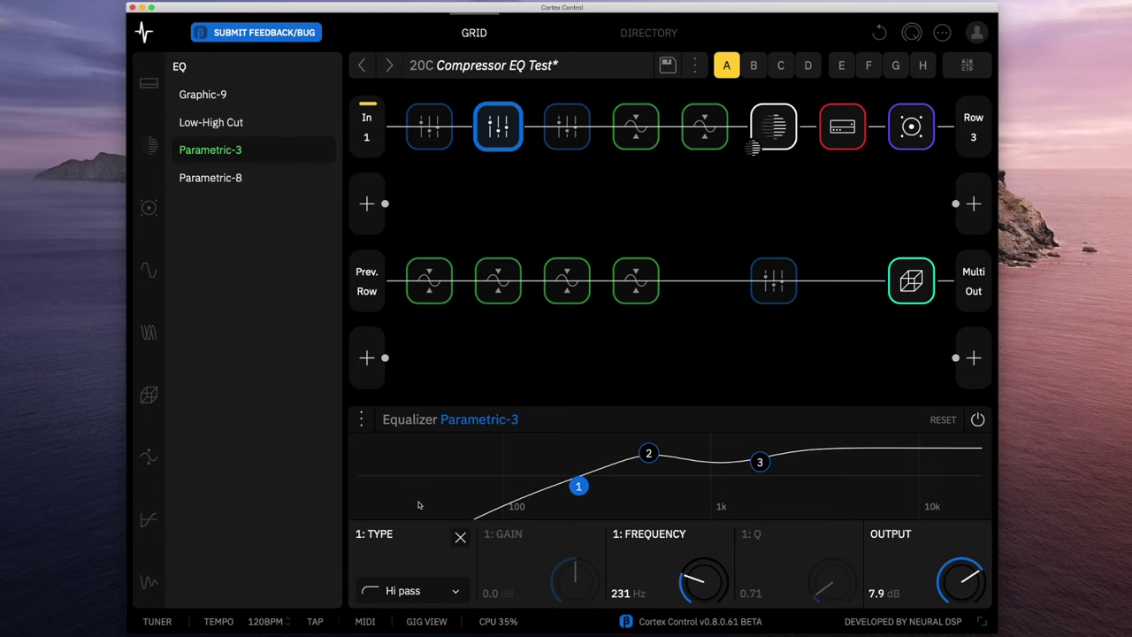
pyautogui.click(411, 591)
pyautogui.click(417, 503)
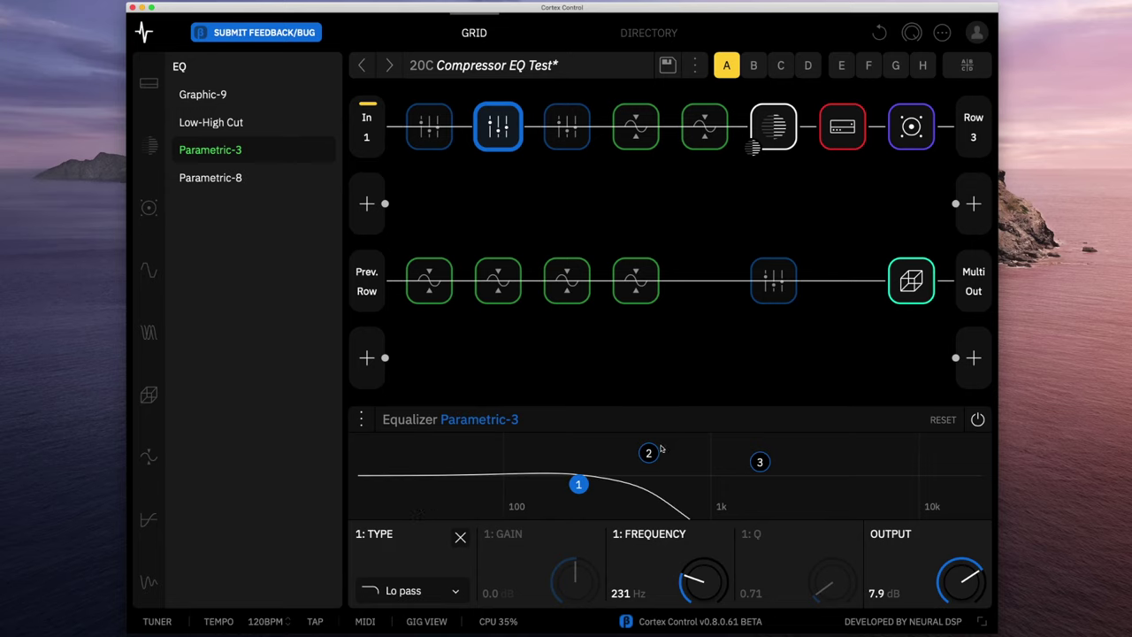
pyautogui.click(455, 593)
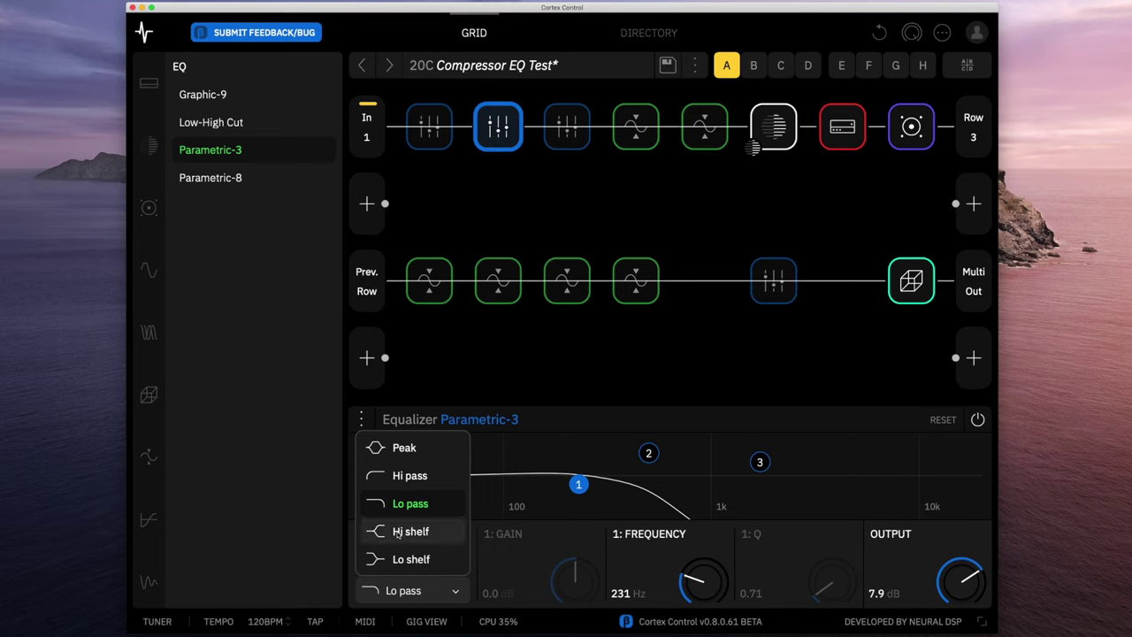
pyautogui.click(396, 555)
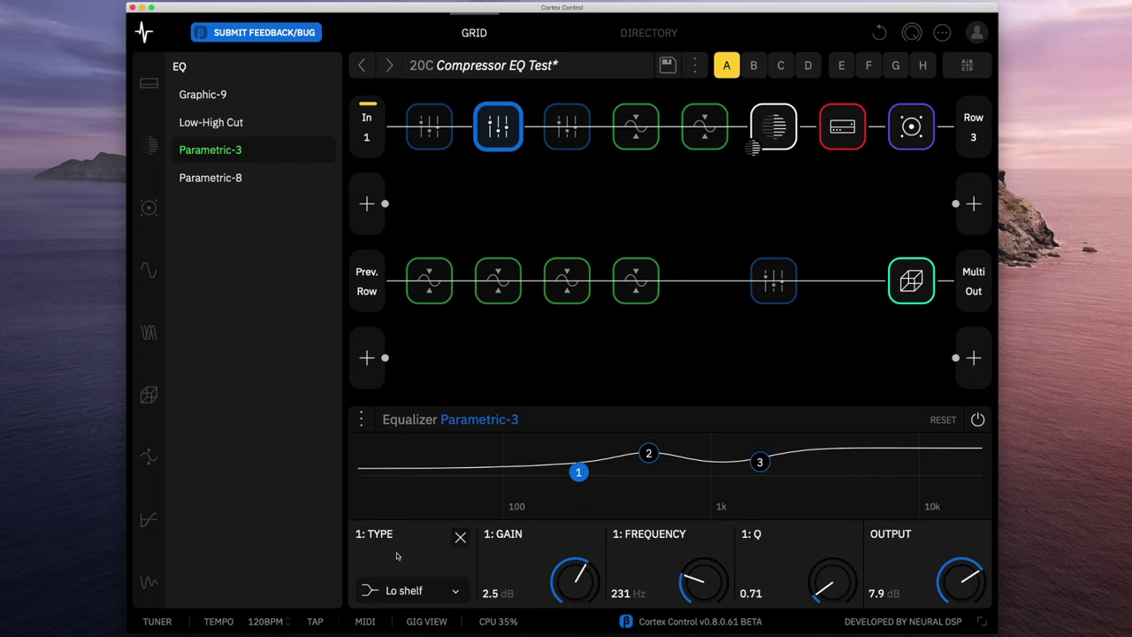
pyautogui.click(761, 463)
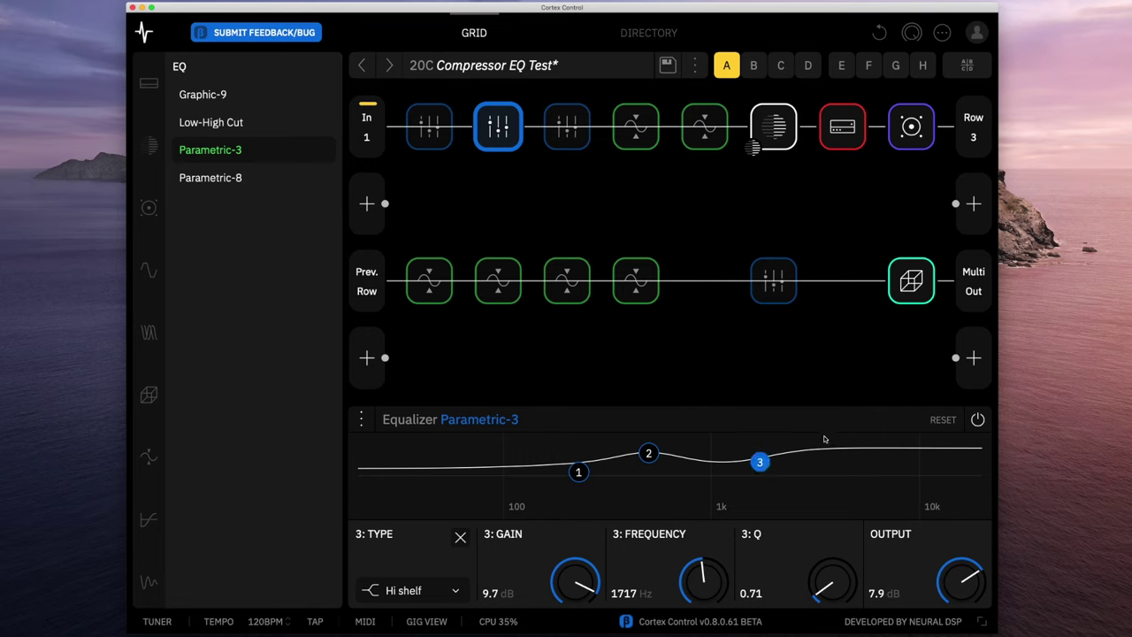
pyautogui.press('Right')
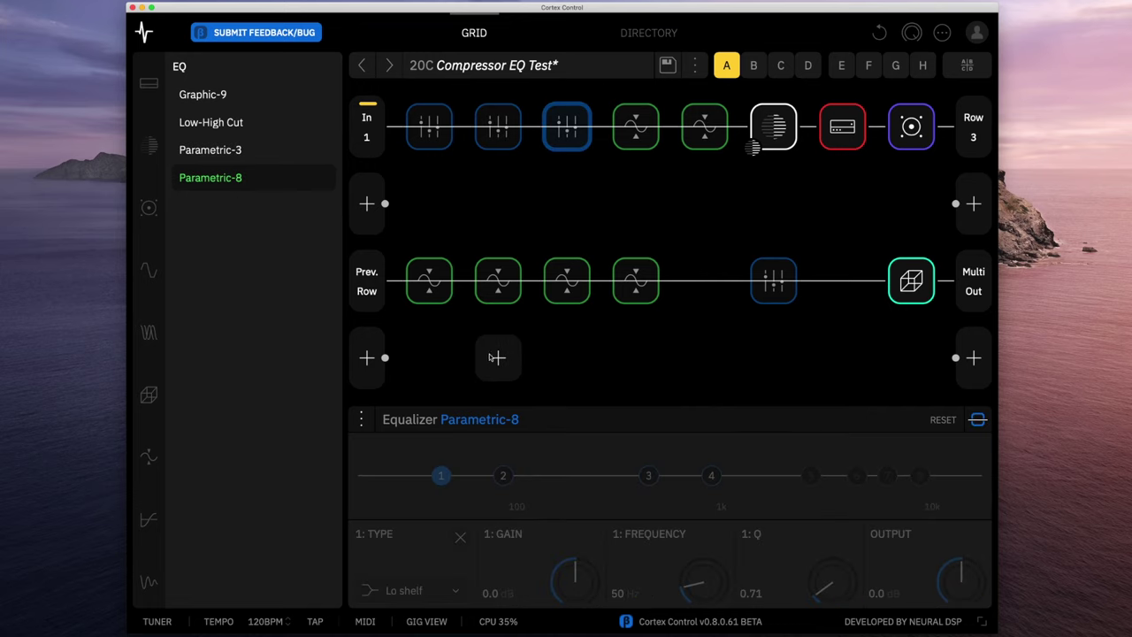
# Turn on the Parametric-8 EQ and toggle its band 1 off and back on
pyautogui.click(977, 421)
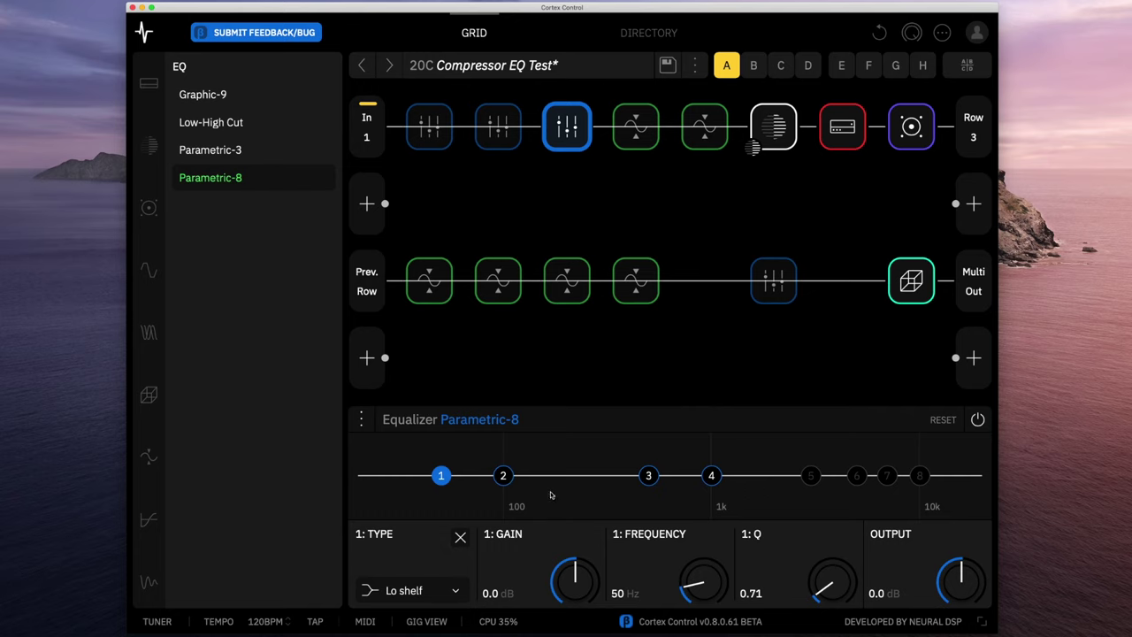
pyautogui.click(809, 477)
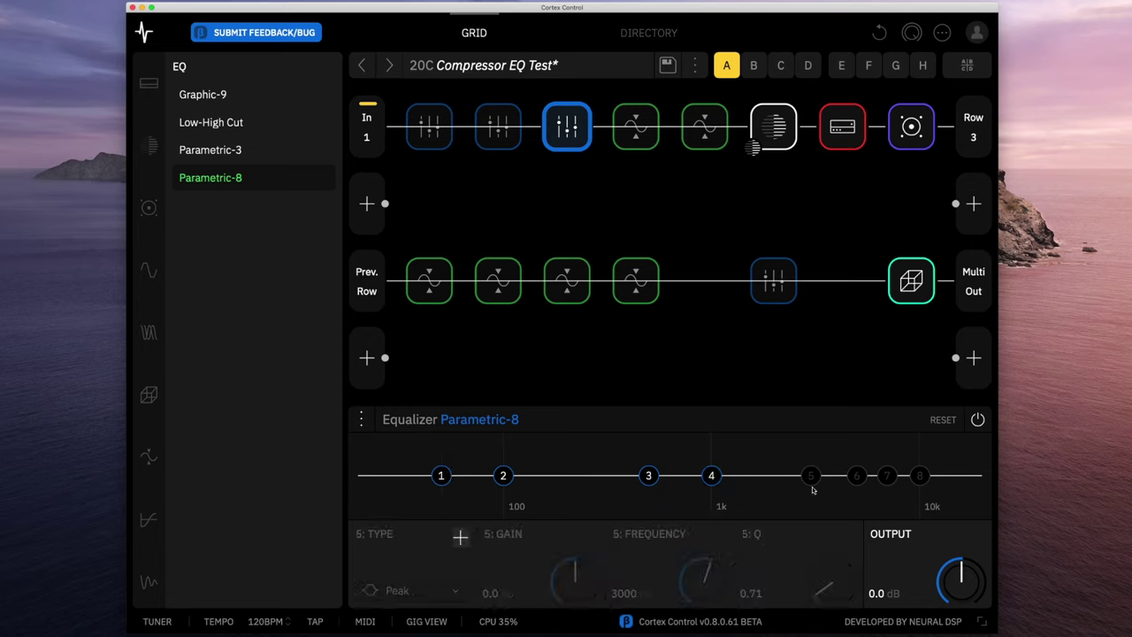
pyautogui.click(441, 476)
pyautogui.click(460, 538)
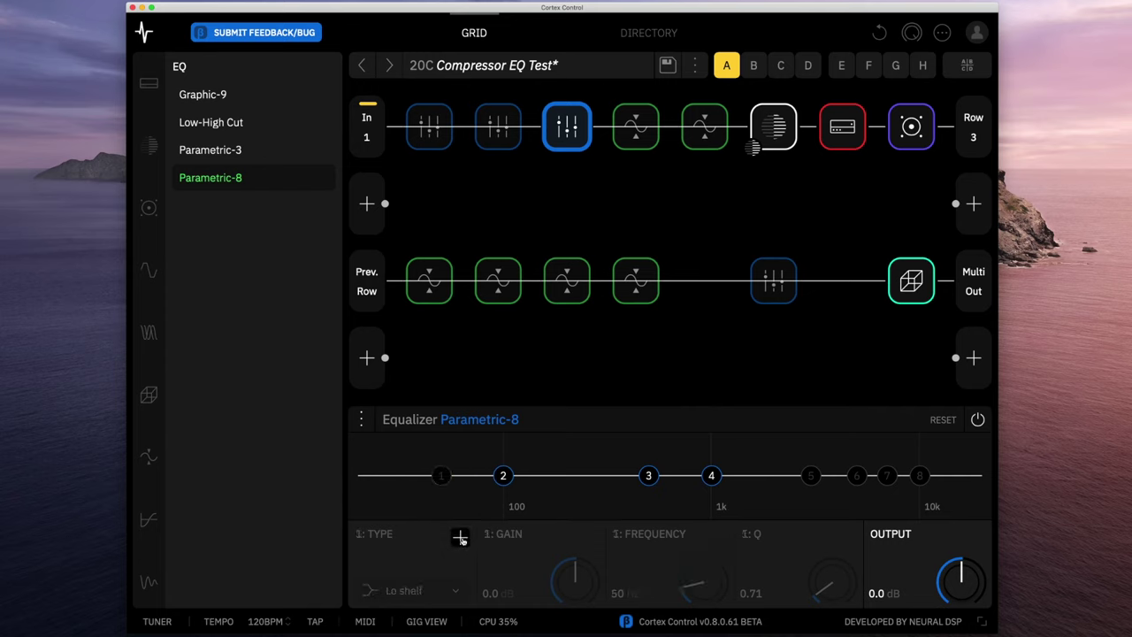
pyautogui.click(460, 538)
# Toggle band 2 off and on, then enable band 5 at 3000 Hz
pyautogui.click(502, 476)
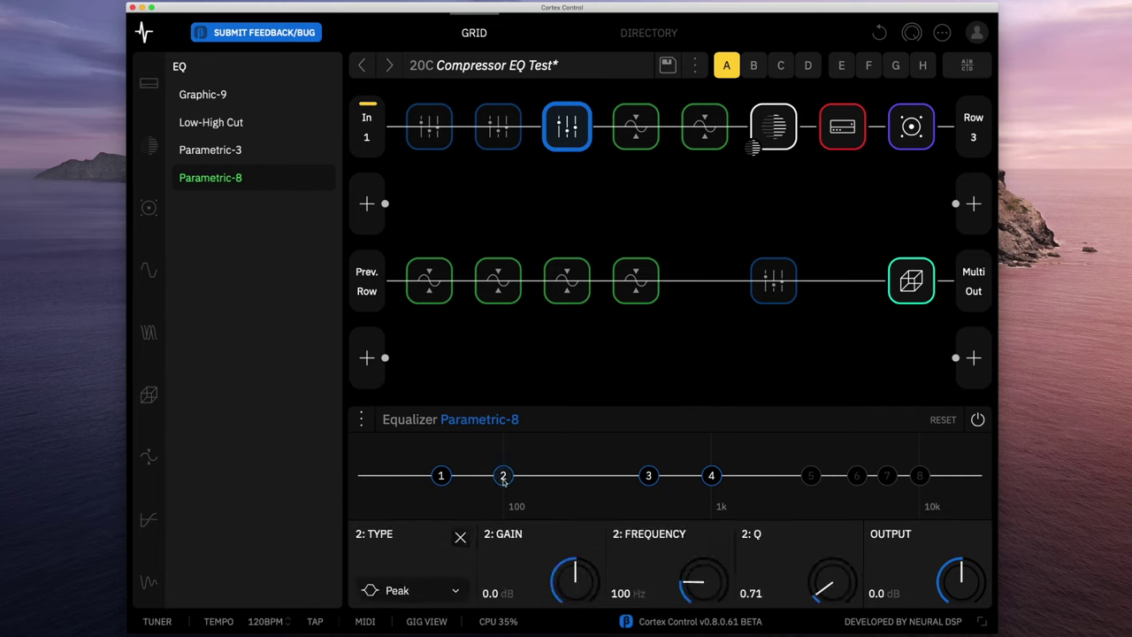
pyautogui.click(460, 538)
pyautogui.click(460, 538)
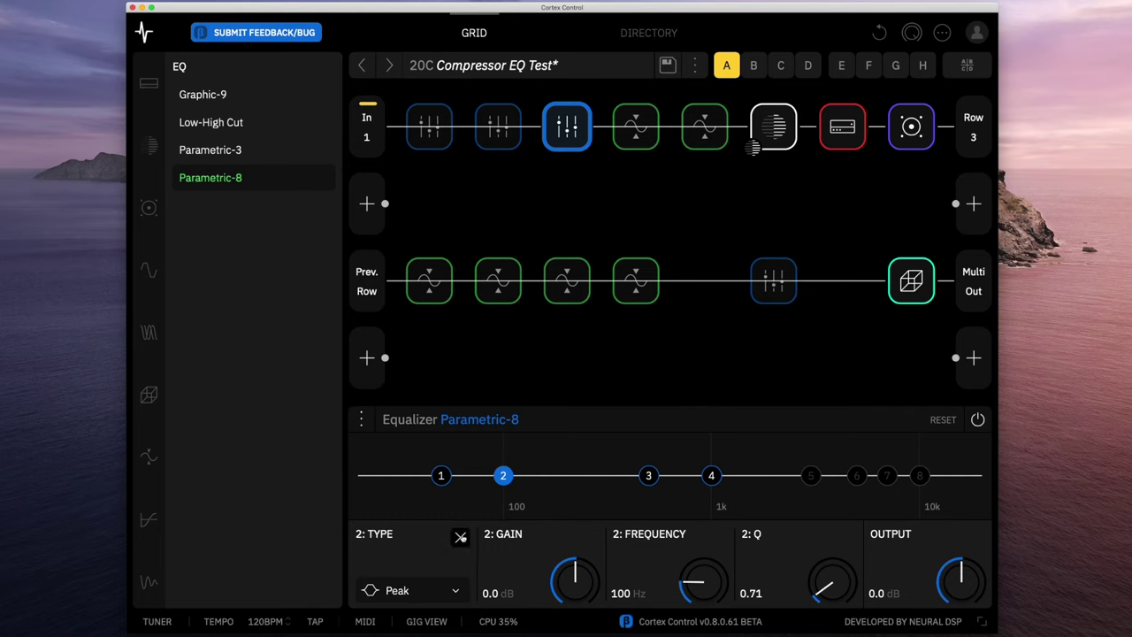
pyautogui.click(812, 476)
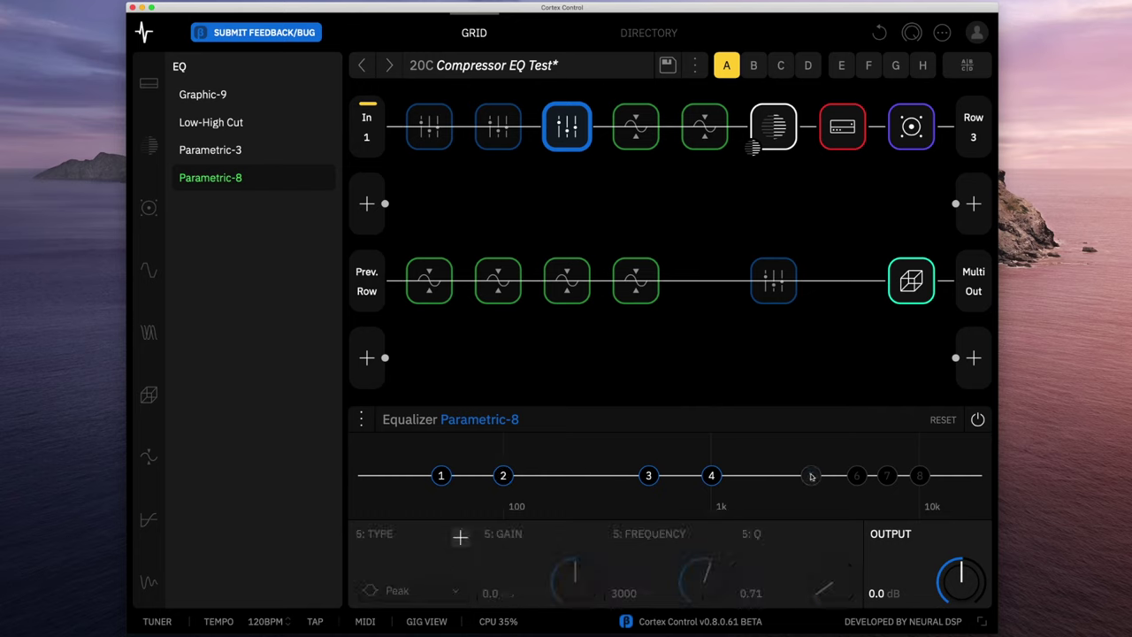
pyautogui.click(460, 538)
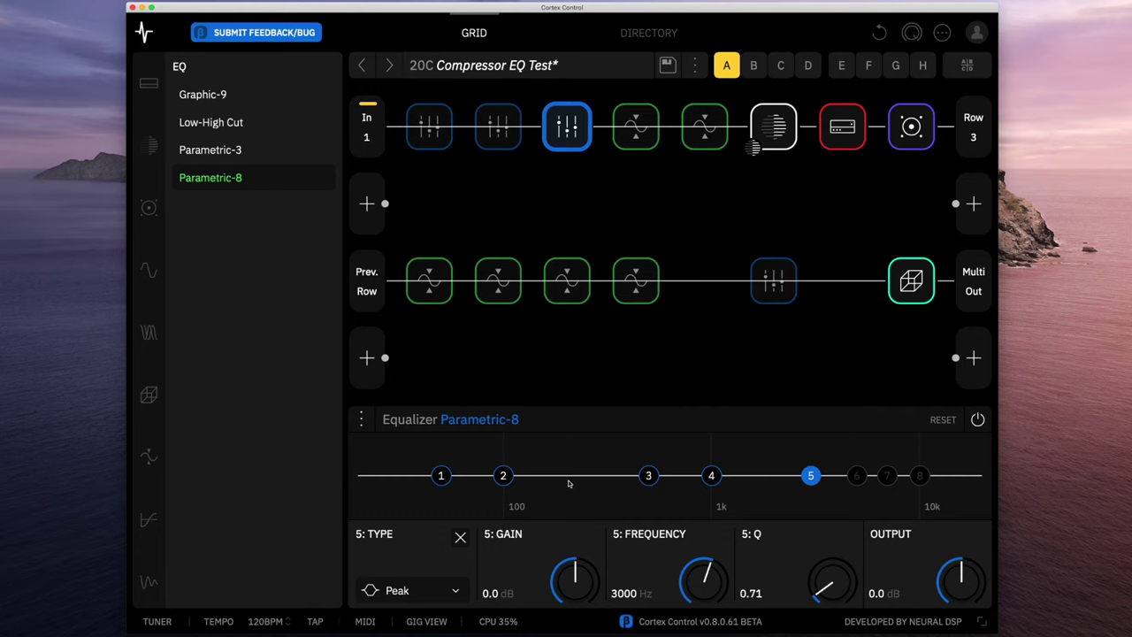
pyautogui.click(449, 107)
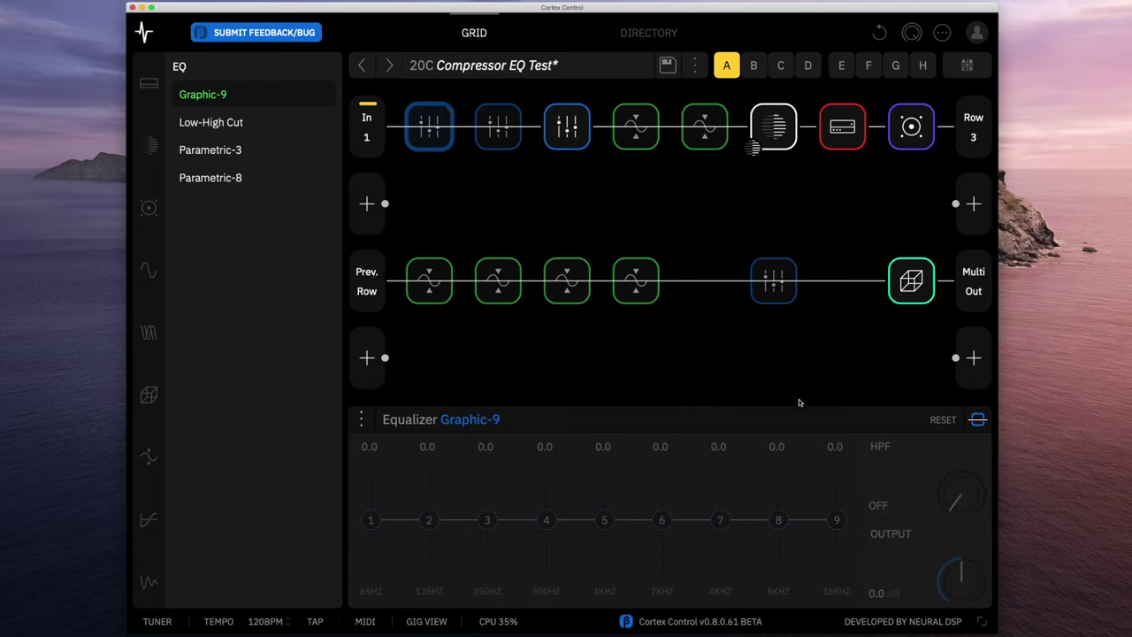
# On the Parametric-8 EQ, try band 5 at Q 0.10 and +7.5 dB, then narrow the peak again
pyautogui.click(573, 123)
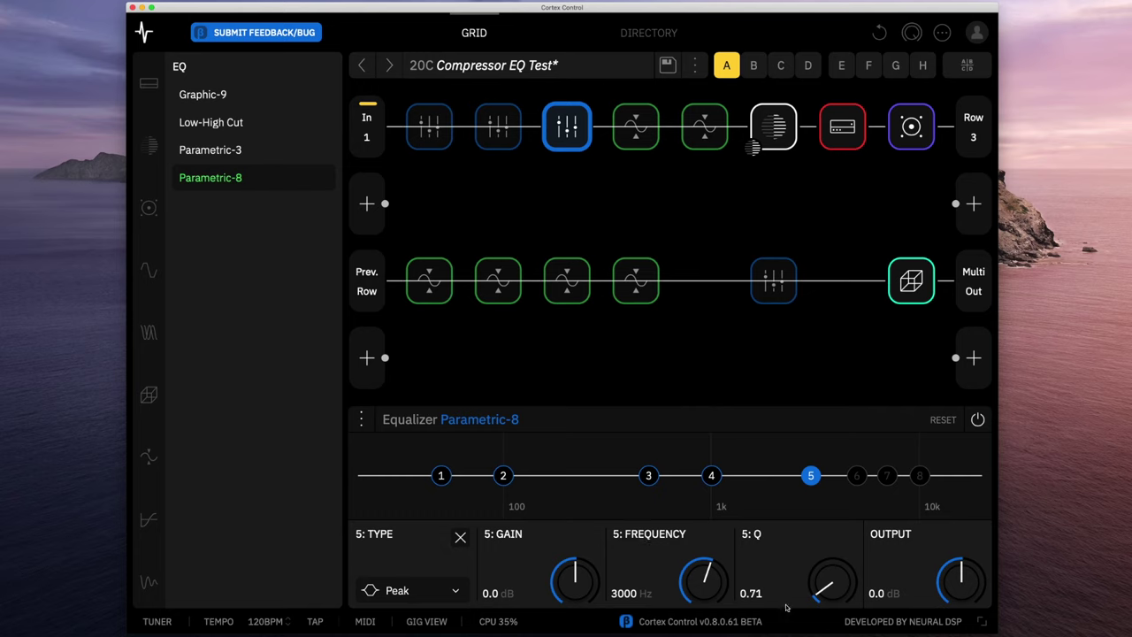
pyautogui.moveTo(829, 589)
pyautogui.mouseDown()
pyautogui.moveTo(828, 573)
pyautogui.moveTo(814, 598)
pyautogui.mouseUp()
pyautogui.moveTo(559, 587); pyautogui.dragTo(582, 539)
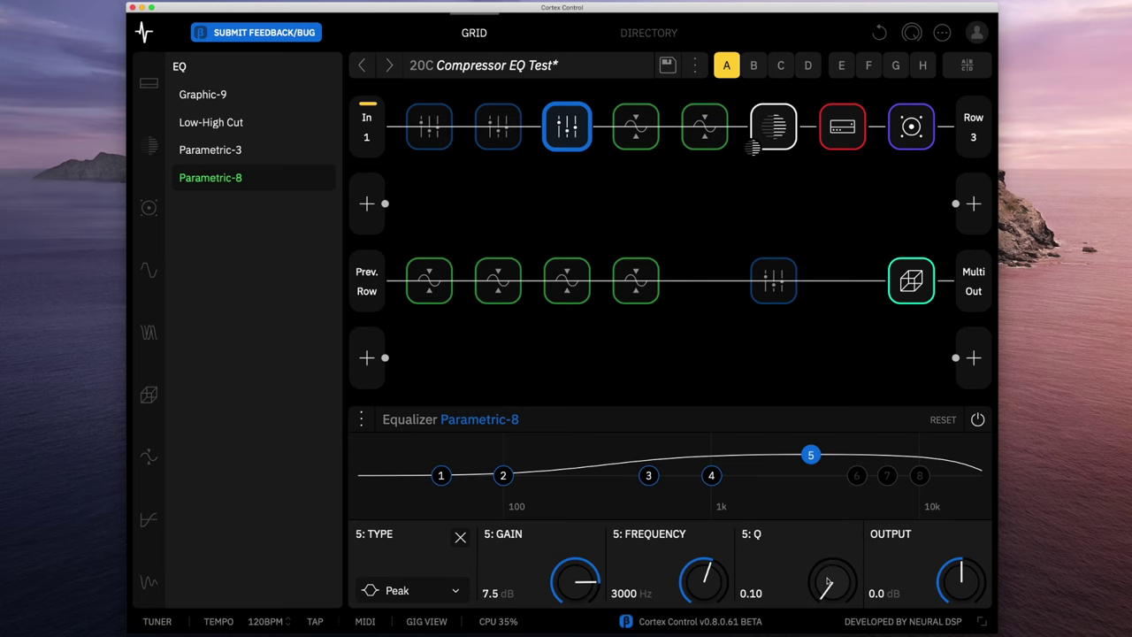
pyautogui.moveTo(829, 575)
pyautogui.mouseDown()
pyautogui.moveTo(834, 538)
pyautogui.moveTo(876, 476)
pyautogui.moveTo(823, 577)
pyautogui.mouseUp()
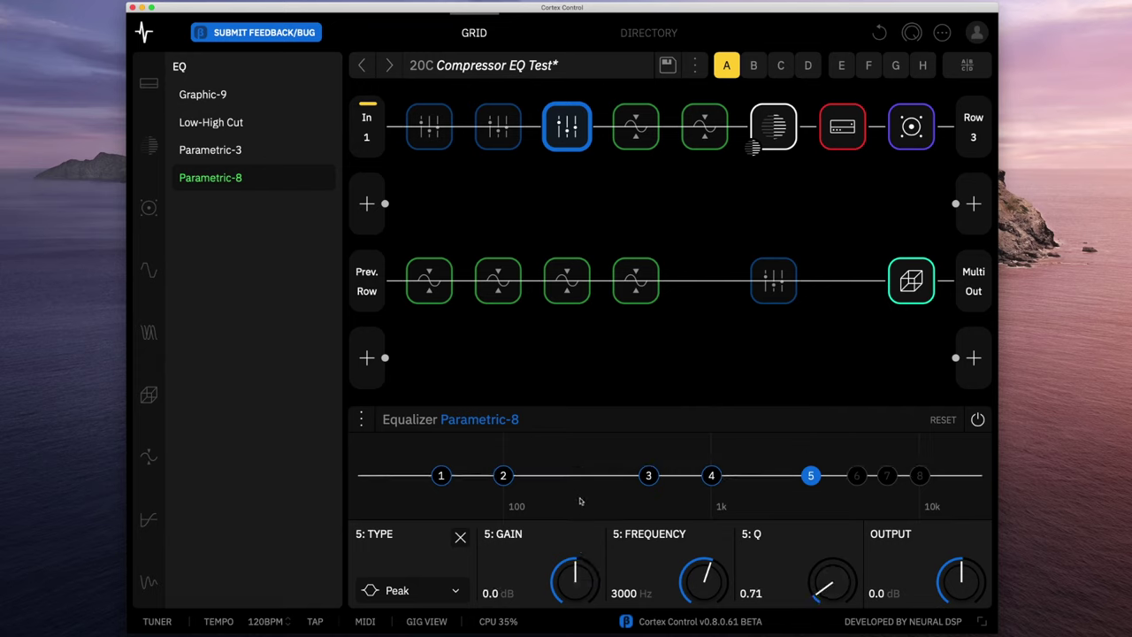
# Bypass the Parametric-8 EQ, then step back through the row-1 blocks to the flat Graphic-9 settings
pyautogui.click(499, 140)
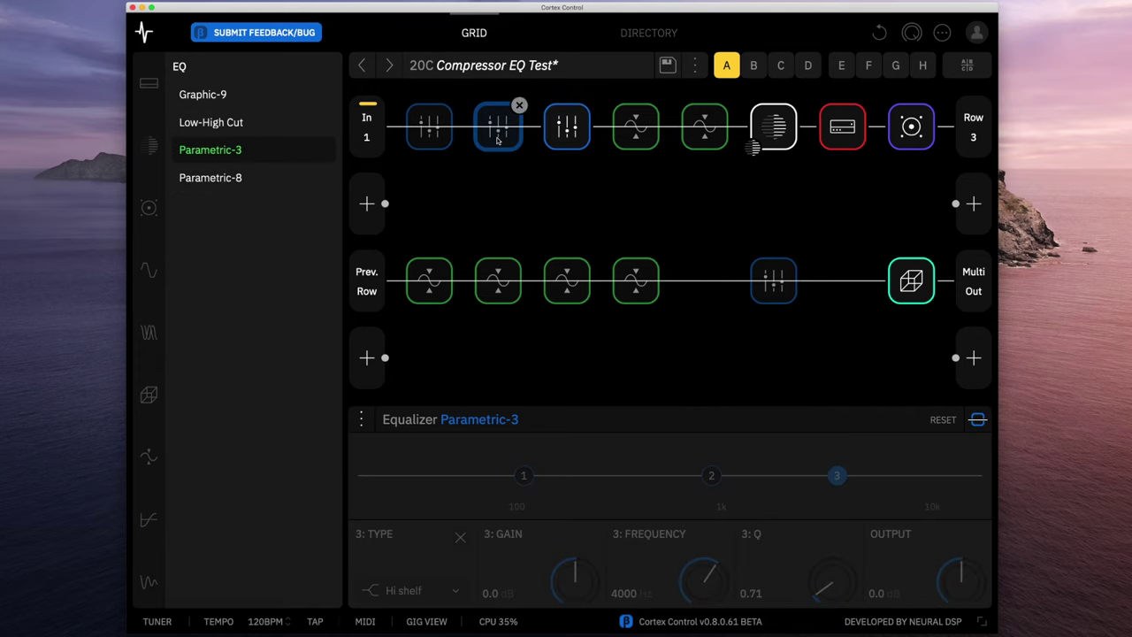
pyautogui.click(571, 130)
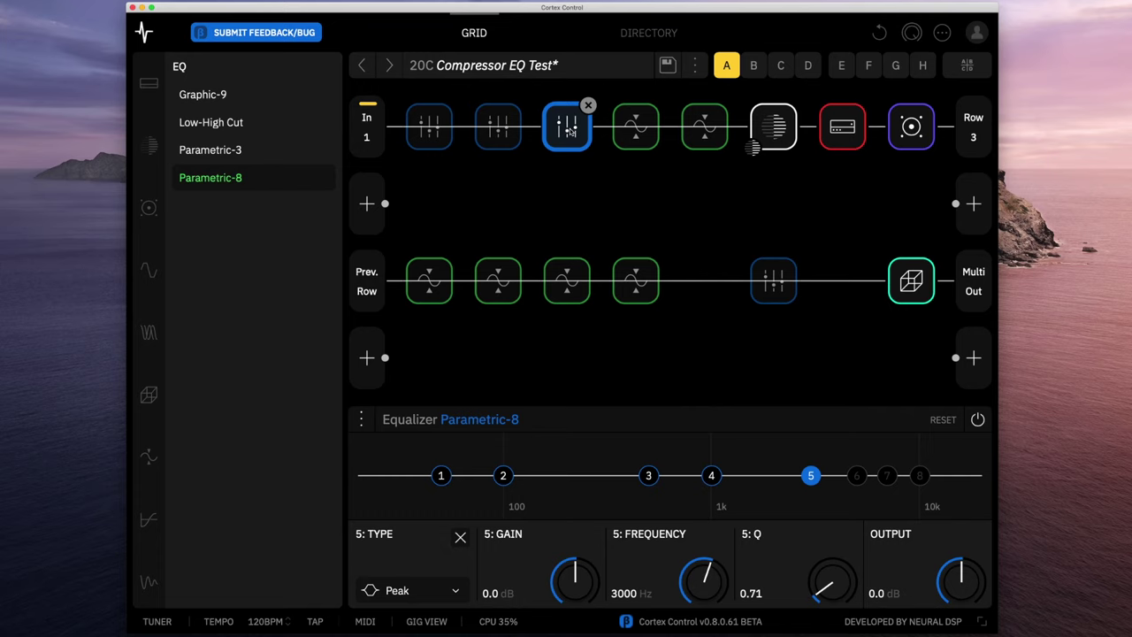
pyautogui.click(978, 419)
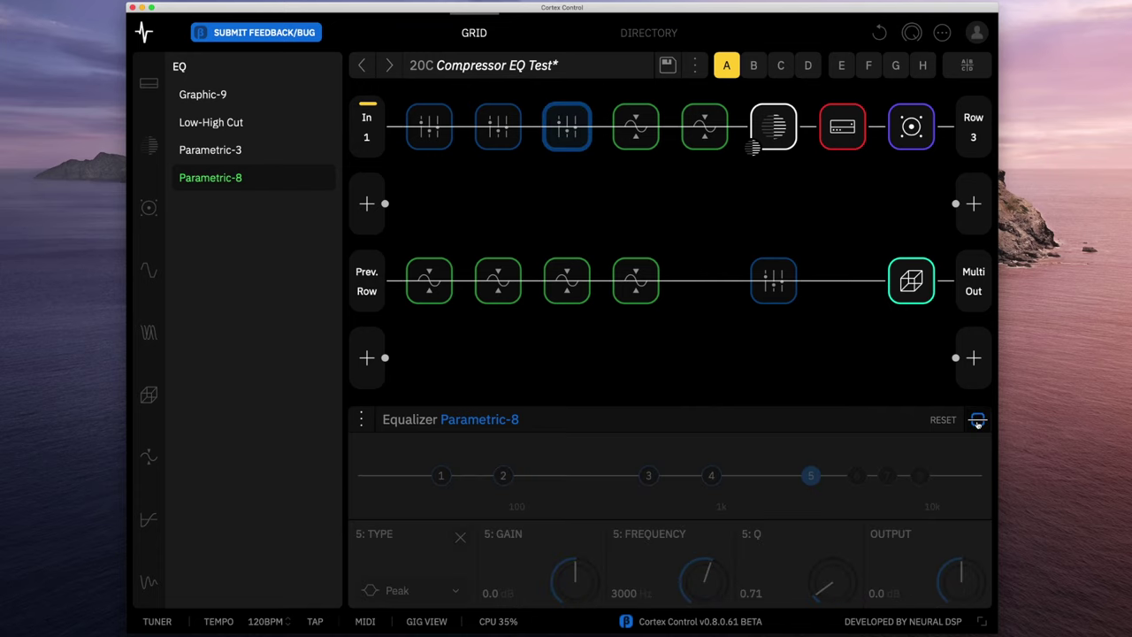
pyautogui.click(436, 132)
pyautogui.click(482, 138)
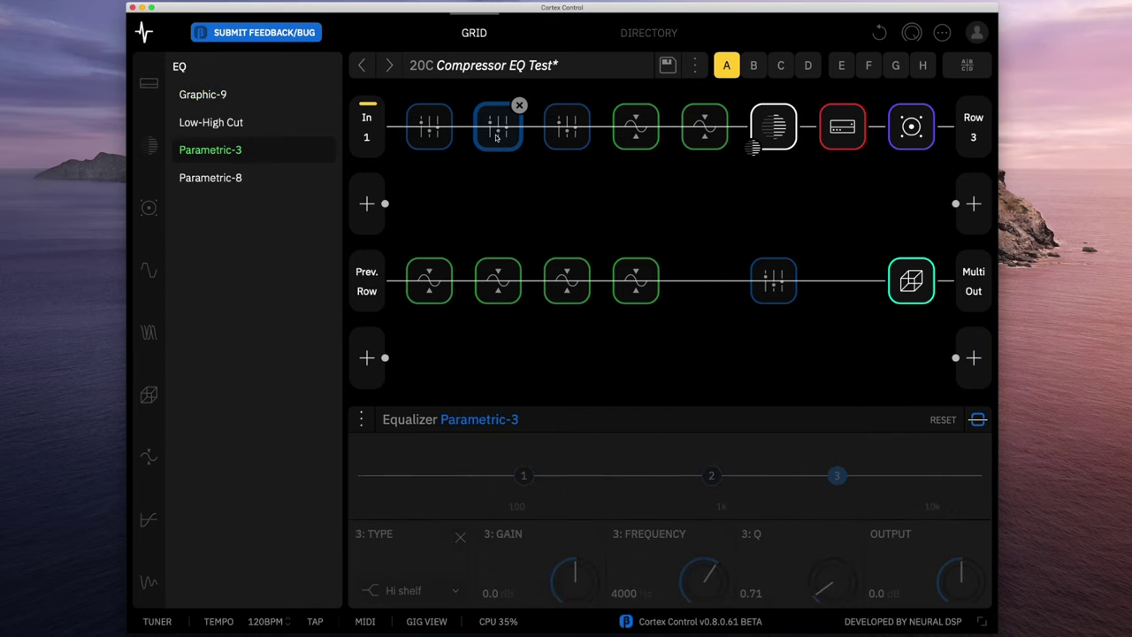
pyautogui.click(438, 127)
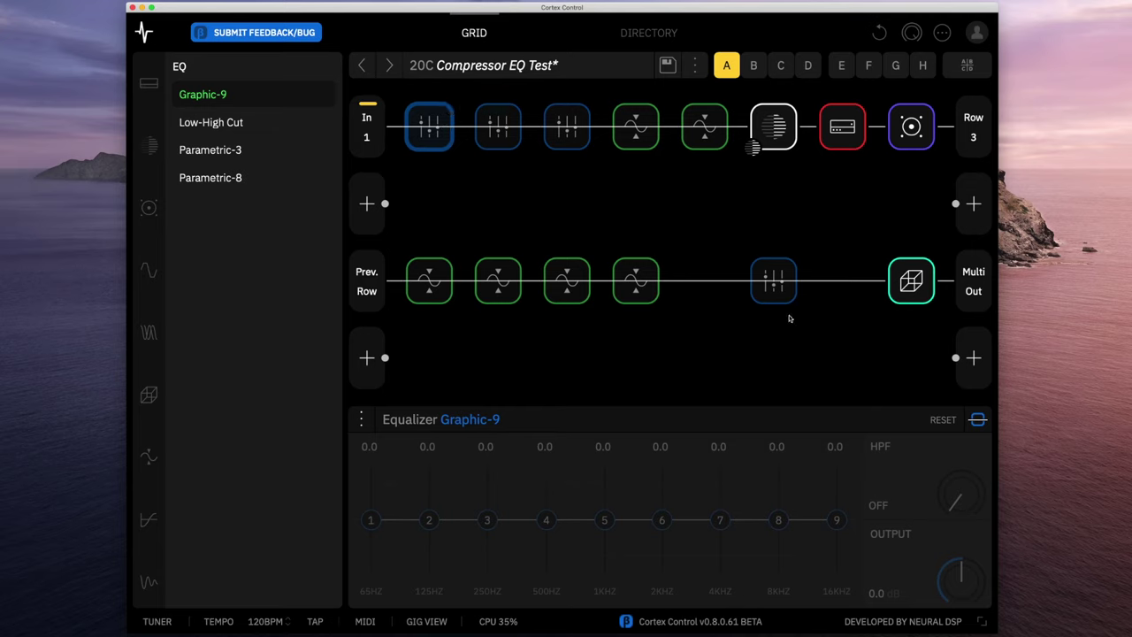
# Enable the row-2 Low-High Cut EQ (20 Hz–16k0 Hz) and move on to the cab block
pyautogui.click(776, 292)
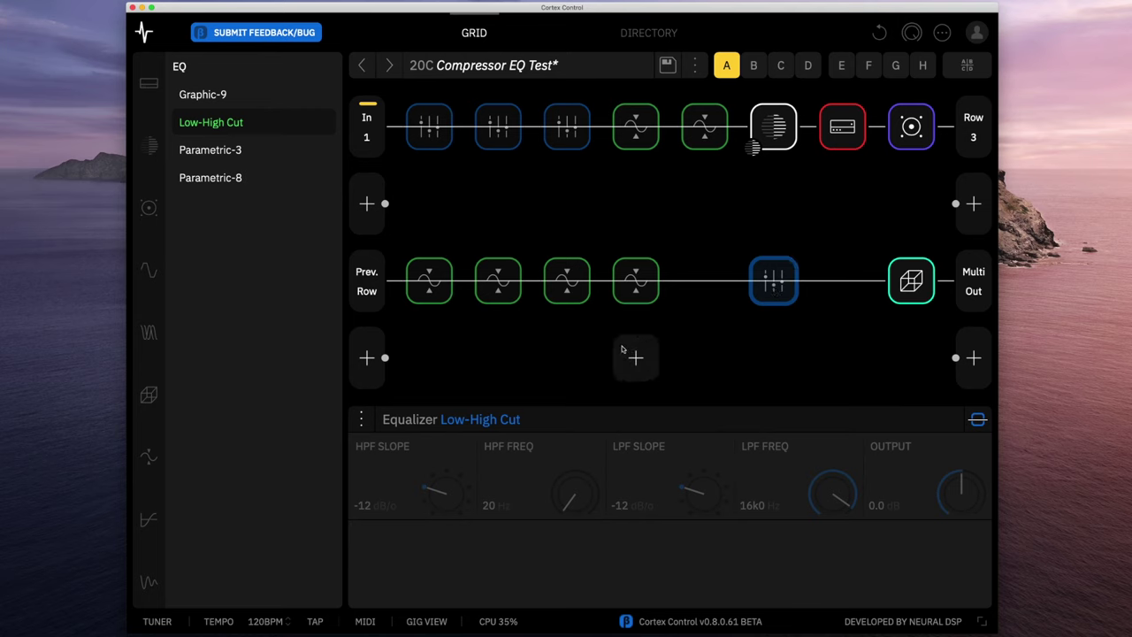
pyautogui.click(977, 419)
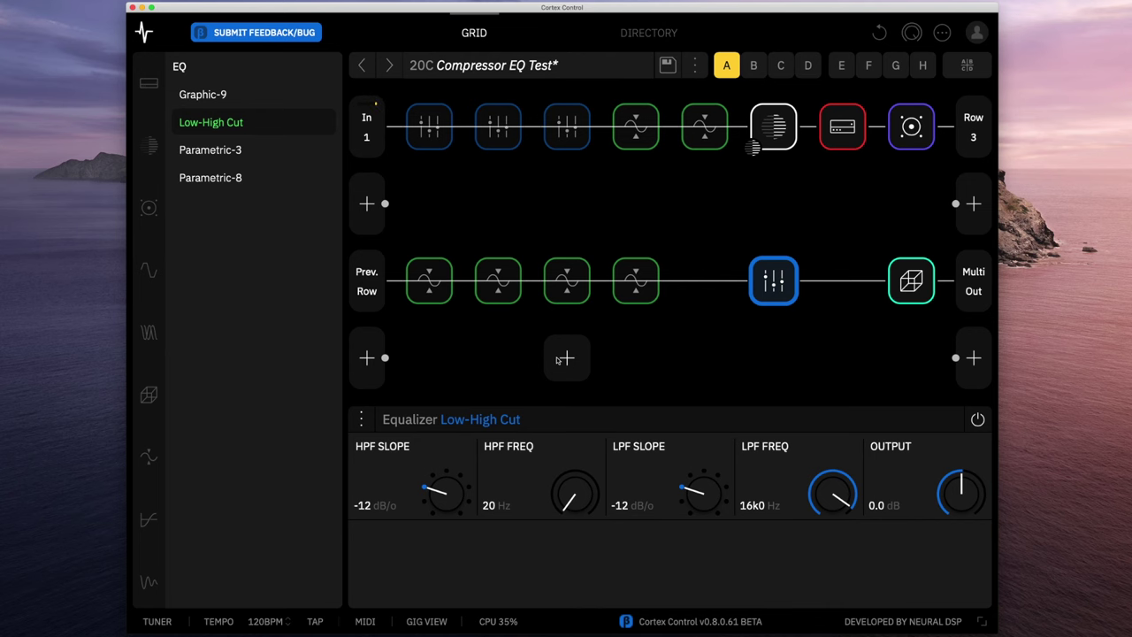
pyautogui.click(911, 126)
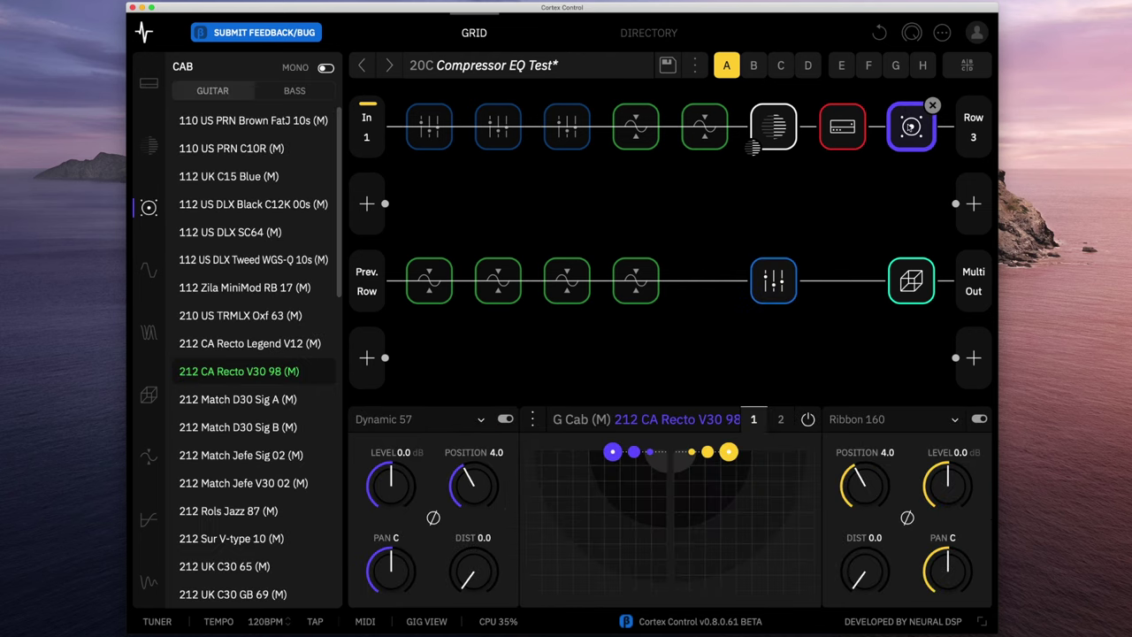
# Enable the cab's low cut and set its high cut to 8012 Hz, then check the row-2 EQ
pyautogui.click(780, 420)
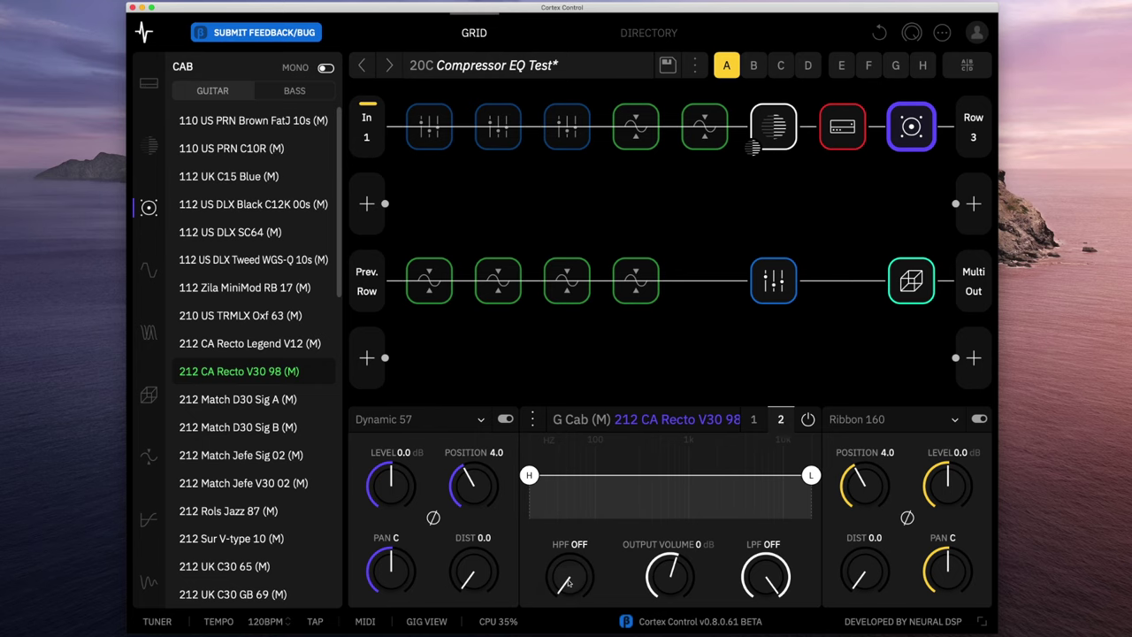
pyautogui.moveTo(568, 584); pyautogui.dragTo(574, 518)
pyautogui.moveTo(768, 577); pyautogui.dragTo(771, 604)
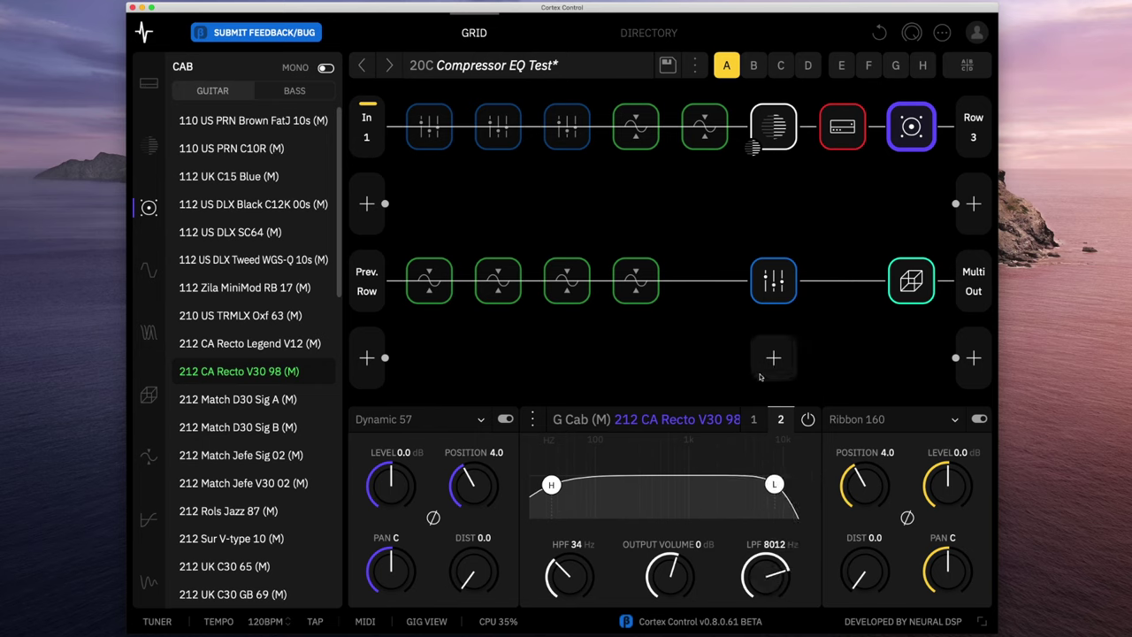
pyautogui.moveTo(762, 291)
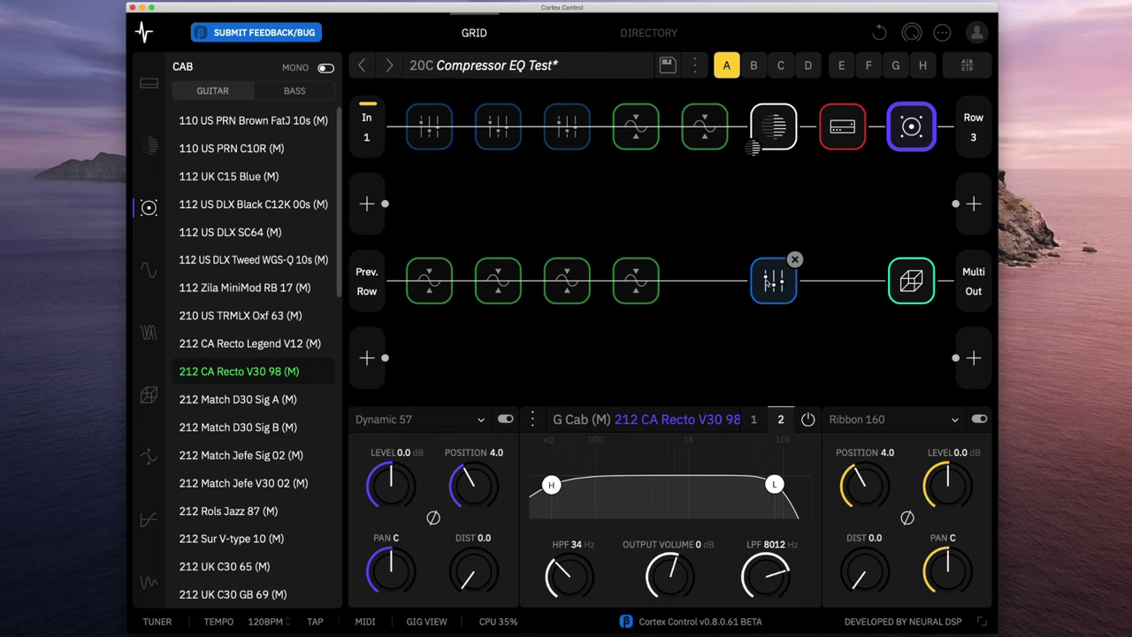
pyautogui.click(771, 282)
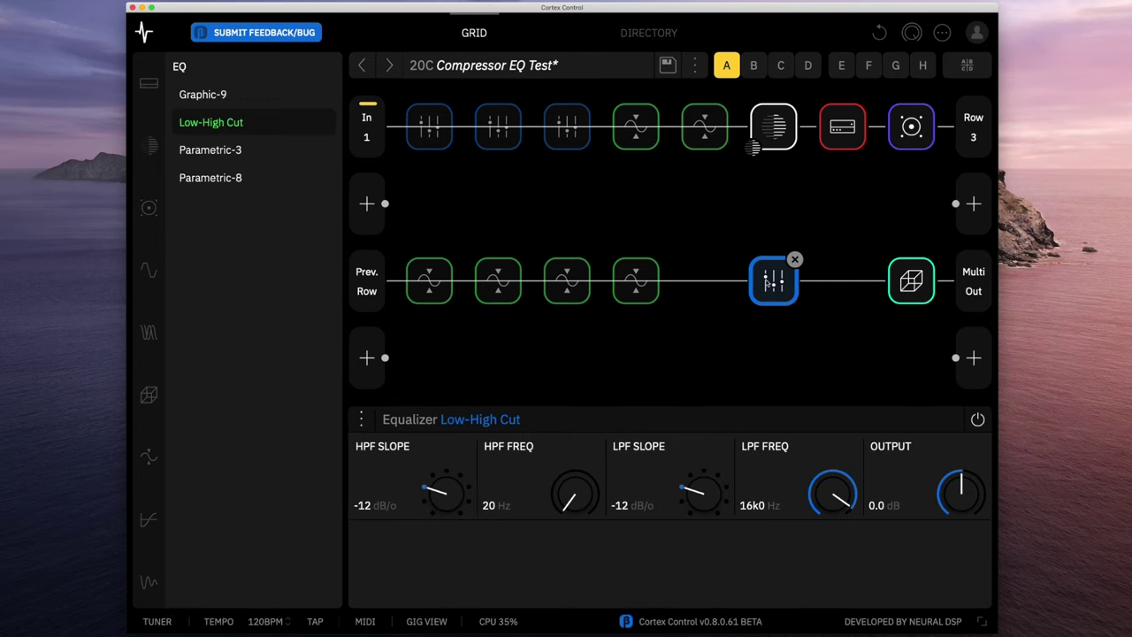
# Turn the cab's low cut back off and lower its high cut to about 6 kHz (6115 Hz)
pyautogui.click(914, 126)
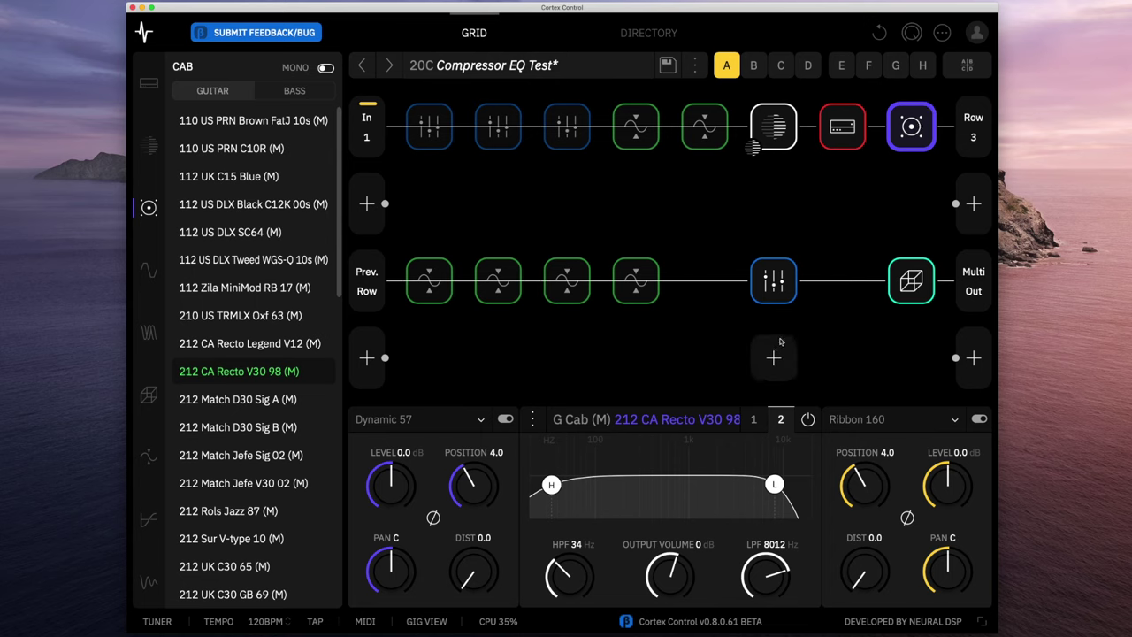
pyautogui.doubleClick(561, 584)
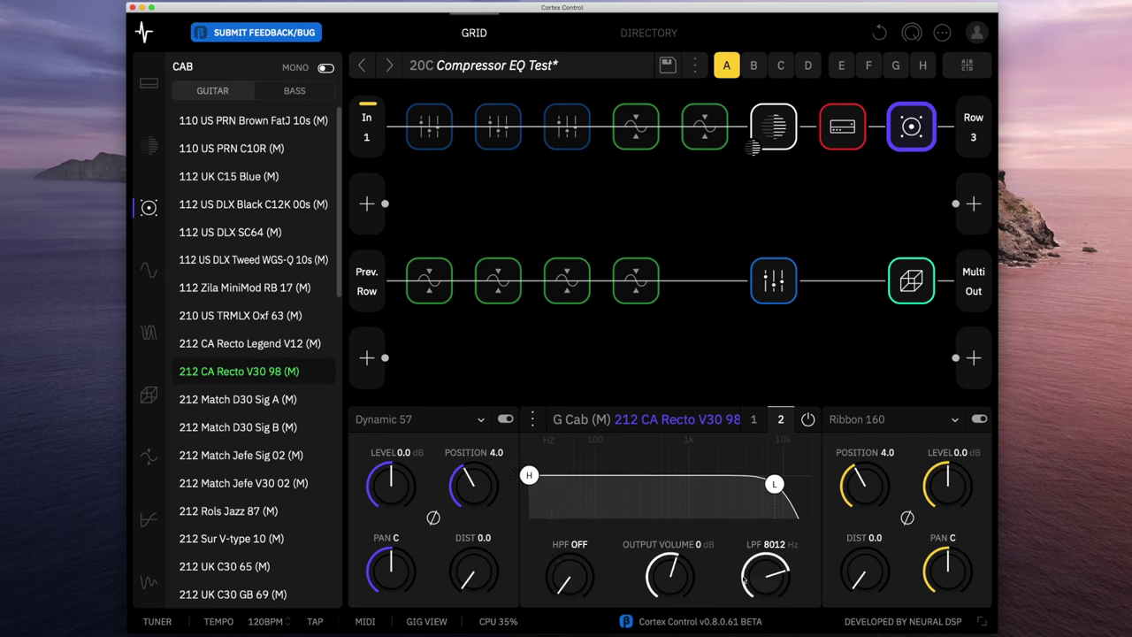
pyautogui.moveTo(765, 575); pyautogui.dragTo(760, 583)
pyautogui.click(777, 283)
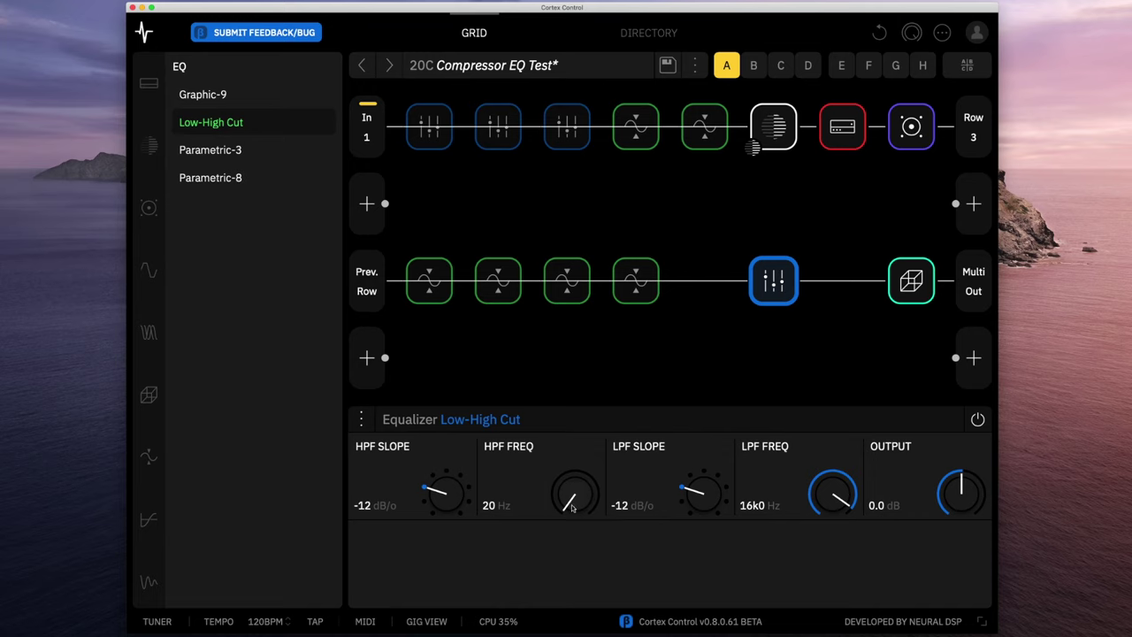
# Raise the EQ low cut to 242 Hz, try -30 and -12 slopes, settle on -6 dB/o, then deselect
pyautogui.moveTo(574, 509)
pyautogui.mouseDown()
pyautogui.moveTo(579, 460)
pyautogui.moveTo(578, 527)
pyautogui.mouseUp()
pyautogui.moveTo(698, 496); pyautogui.dragTo(699, 513)
pyautogui.moveTo(698, 512); pyautogui.dragTo(715, 423)
pyautogui.doubleClick(713, 497)
pyautogui.moveTo(706, 494)
pyautogui.mouseDown()
pyautogui.moveTo(704, 510)
pyautogui.moveTo(699, 481)
pyautogui.mouseUp()
pyautogui.click(687, 359)
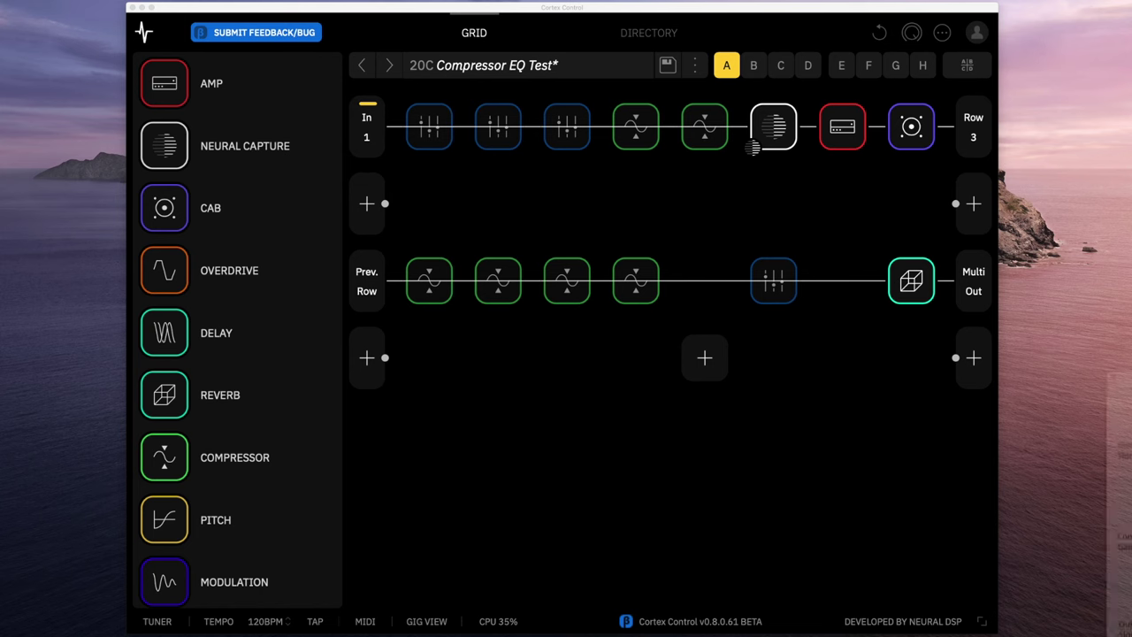
# Center and enlarge the compressor attack/release diagram window, later moving it aside
pyautogui.moveTo(796, 265); pyautogui.dragTo(580, 265)
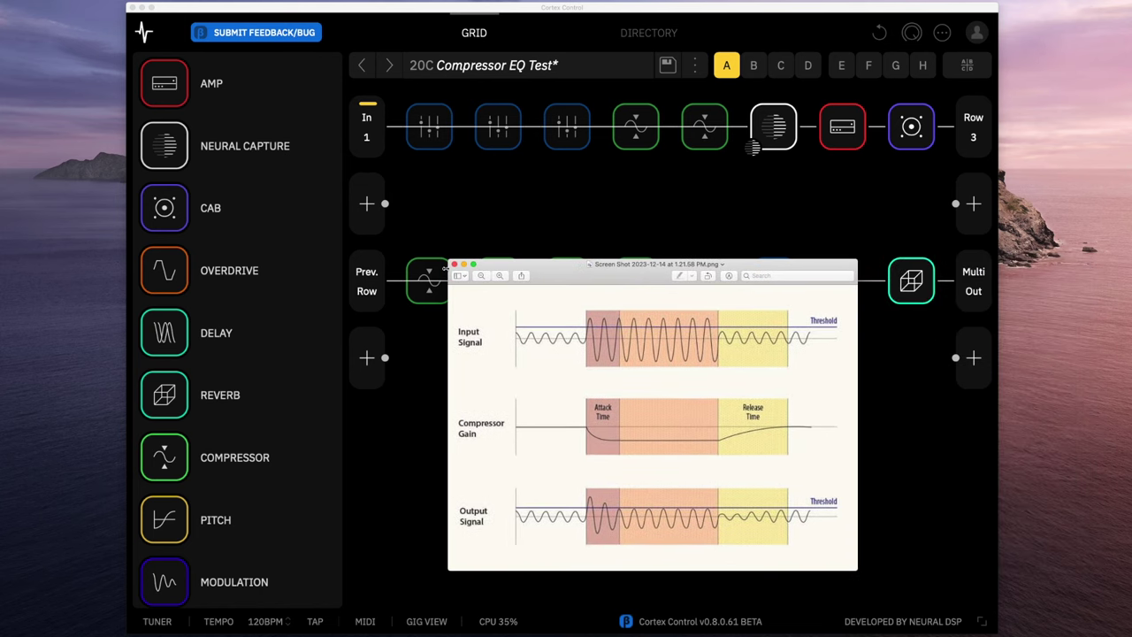
pyautogui.moveTo(445, 267); pyautogui.dragTo(289, 127)
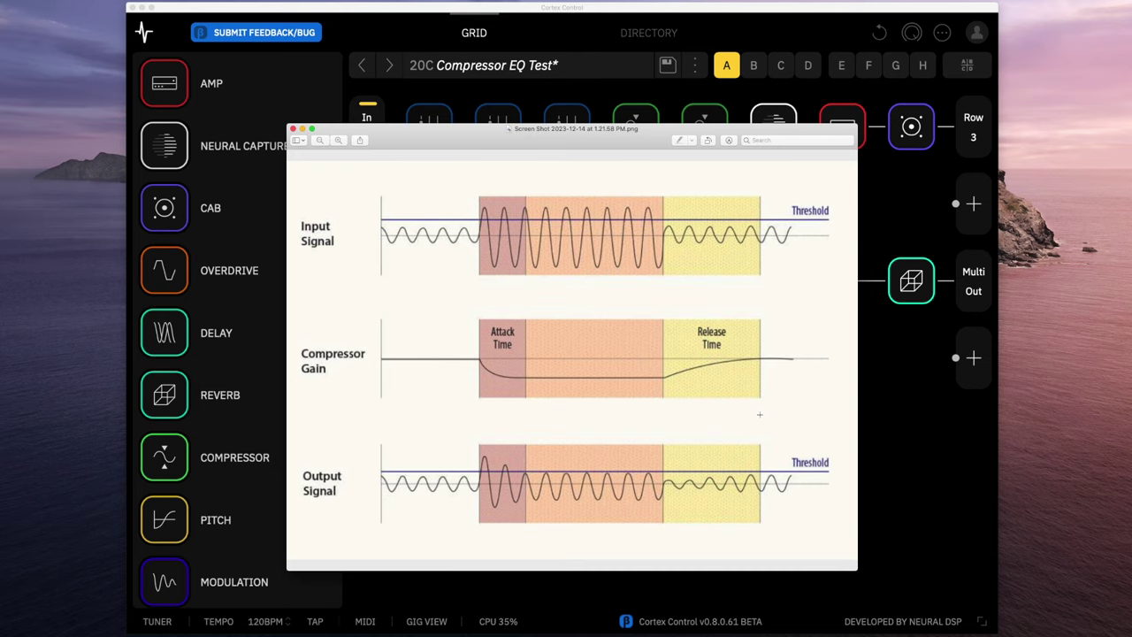
pyautogui.moveTo(345, 129); pyautogui.dragTo(662, 240)
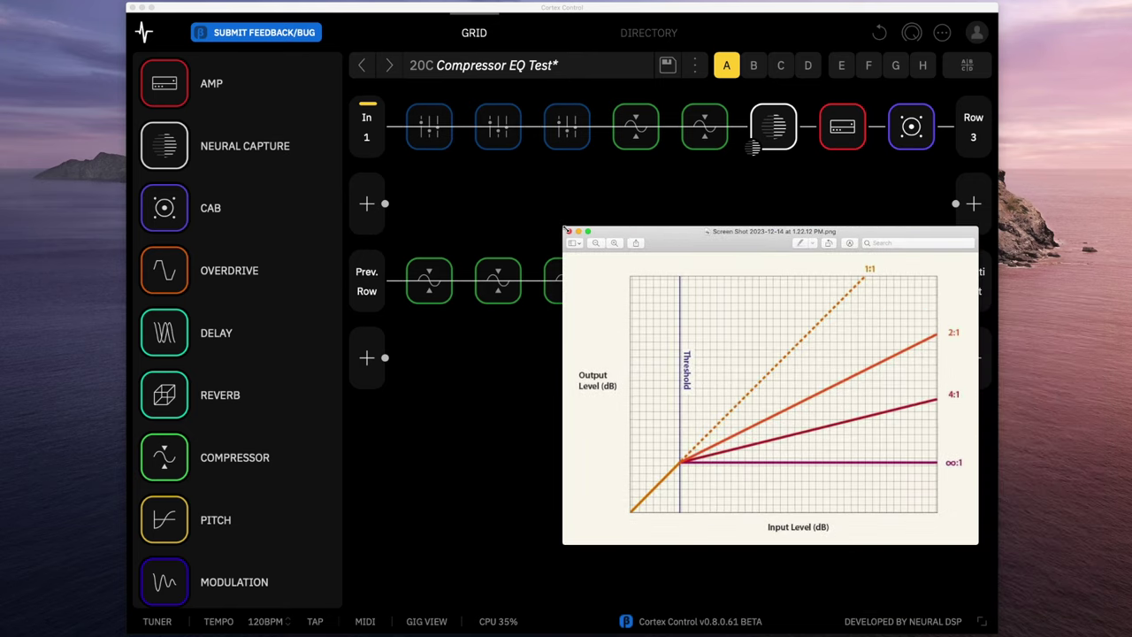
# Enlarge the compression ratio chart window, then close it after viewing
pyautogui.moveTo(563, 227); pyautogui.dragTo(294, 99)
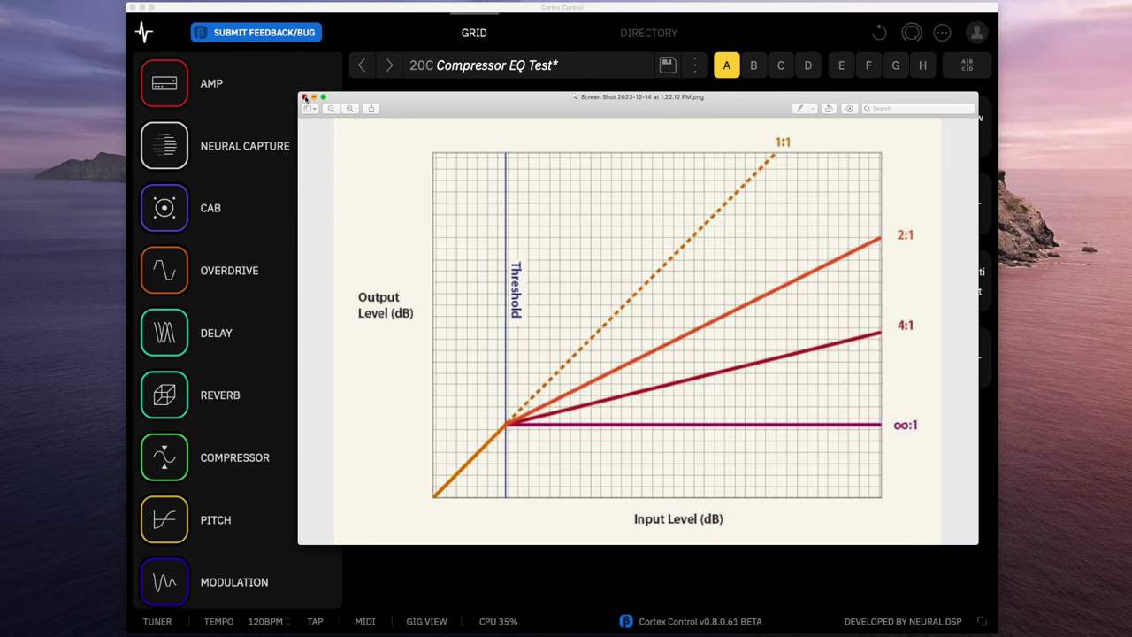
pyautogui.click(304, 97)
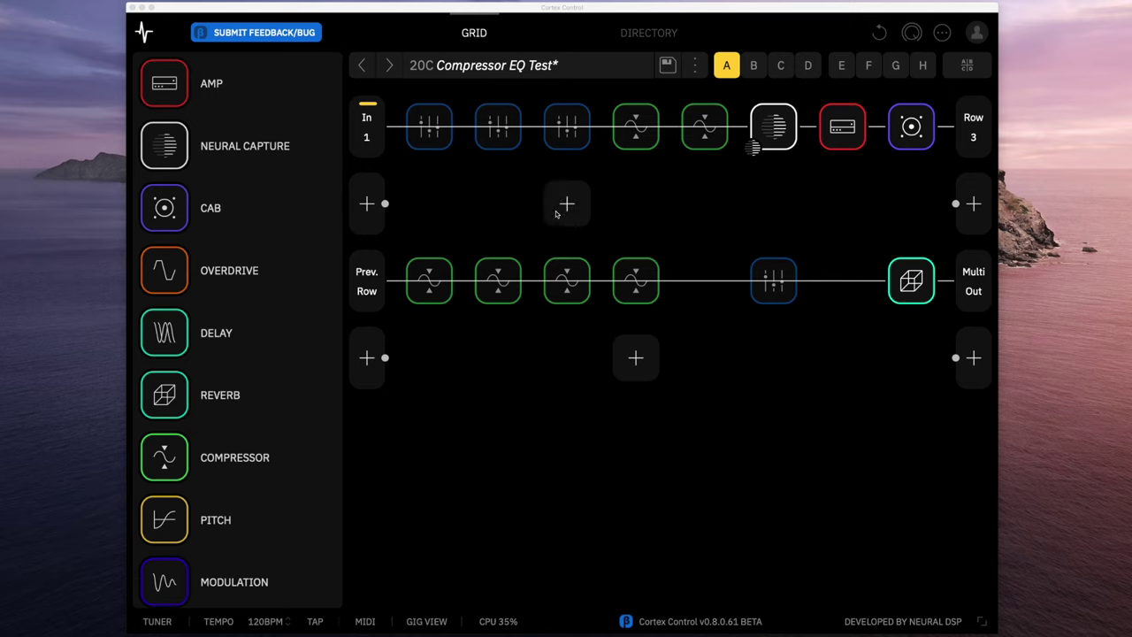
# Select the top-row Chief CS3 compressor to show its Sustain, Attack, Tone and Level at 5.0
pyautogui.moveTo(645, 135)
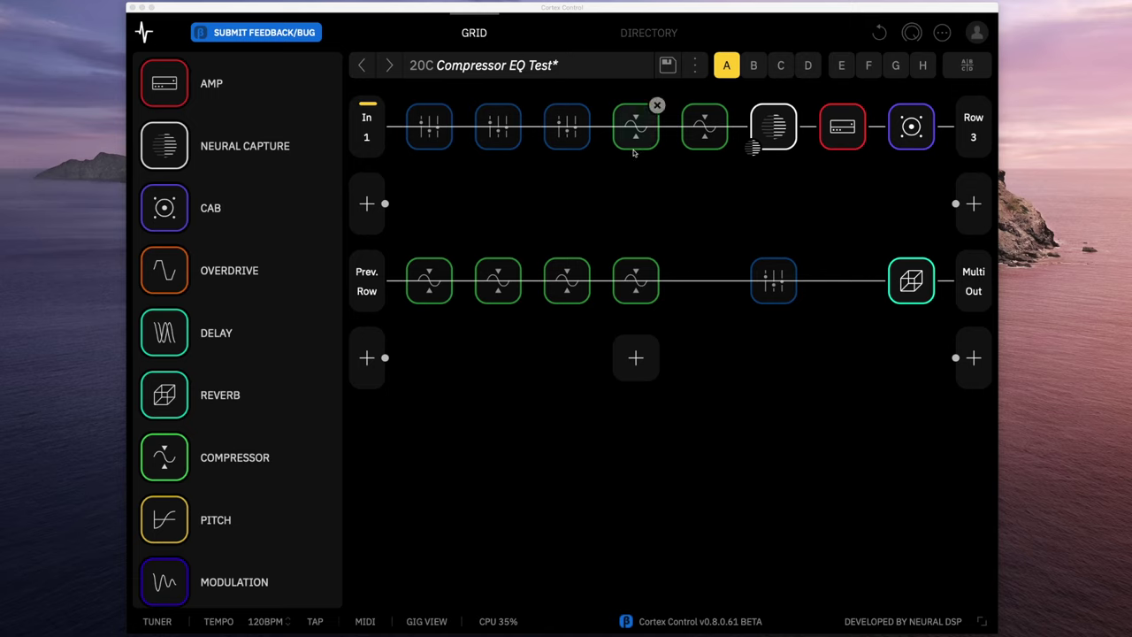
pyautogui.click(638, 140)
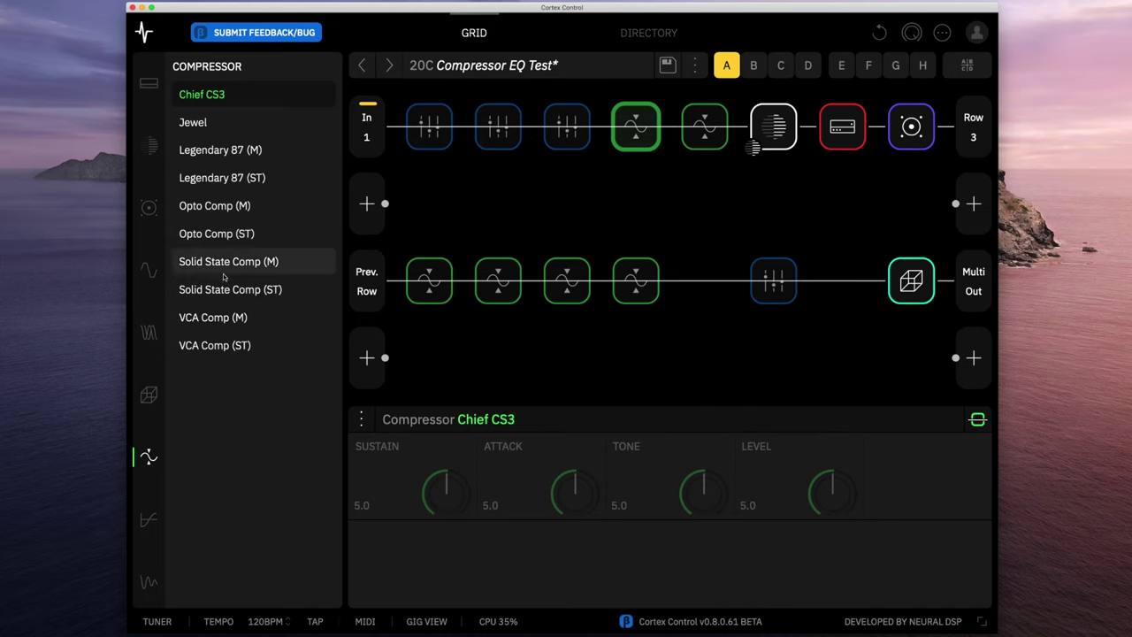
# Step through the four second-row compressor blocks, ending on the VCA Comp (ST)
pyautogui.click(433, 295)
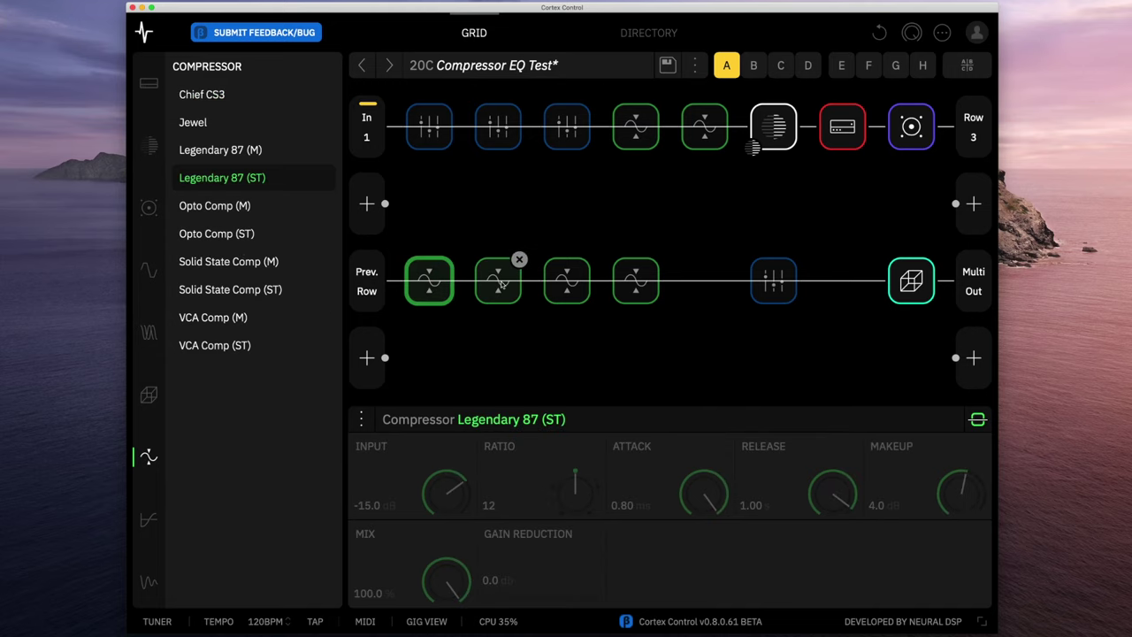
pyautogui.click(501, 285)
pyautogui.click(574, 286)
pyautogui.click(647, 287)
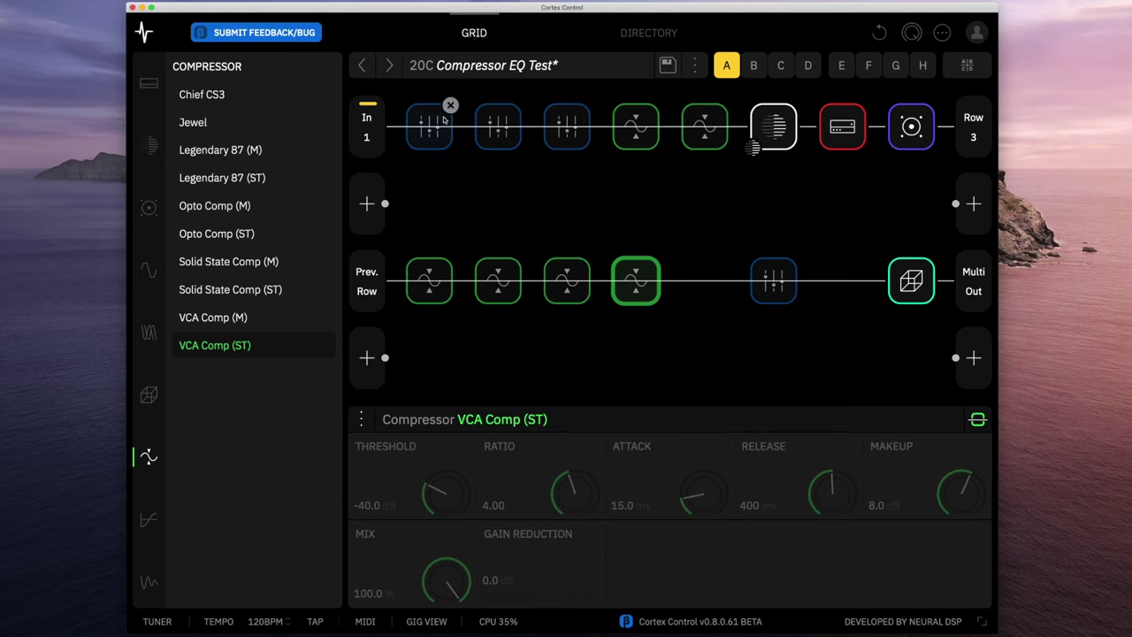
# Check the top-row Chief CS3, Jewel and neural capture blocks, ending back on Chief CS3
pyautogui.click(642, 140)
pyautogui.click(690, 142)
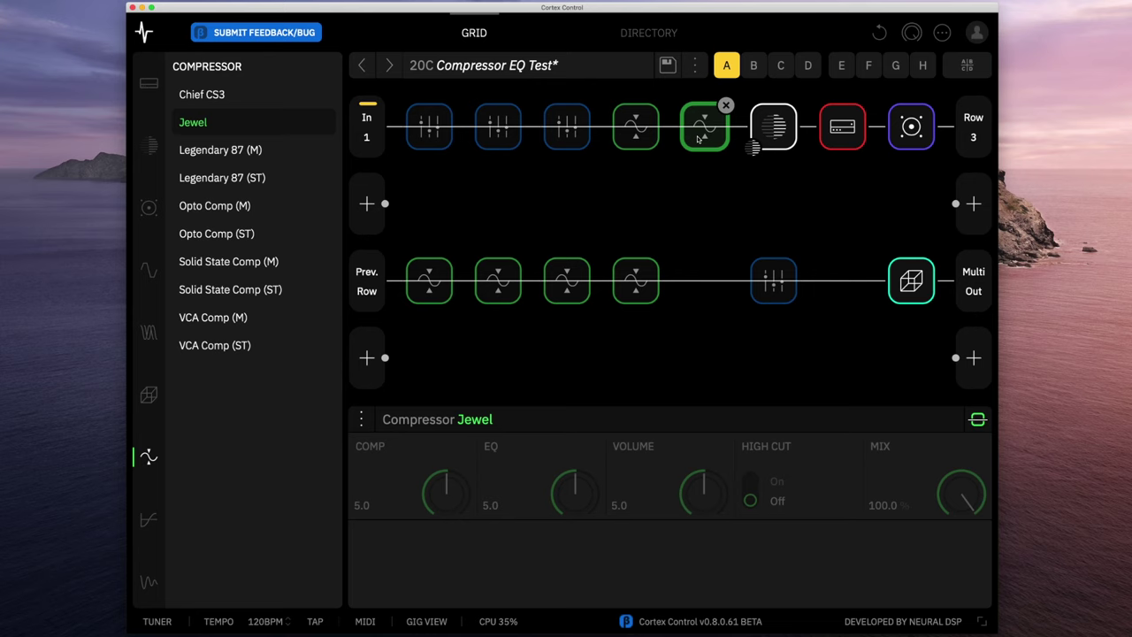
pyautogui.click(642, 136)
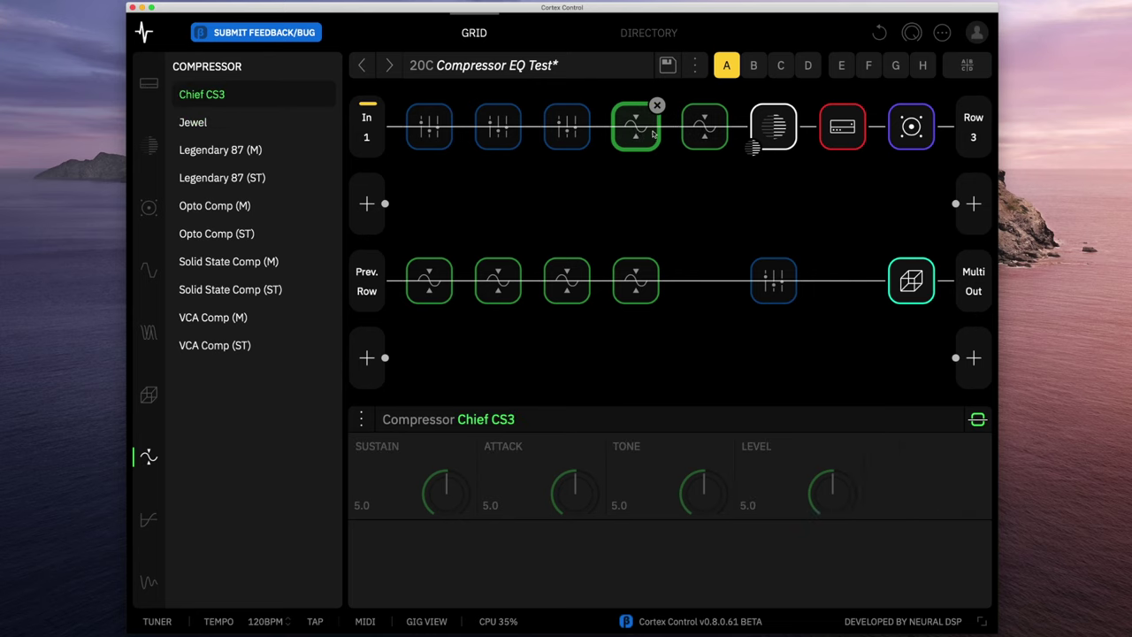
pyautogui.click(766, 142)
pyautogui.moveTo(849, 155)
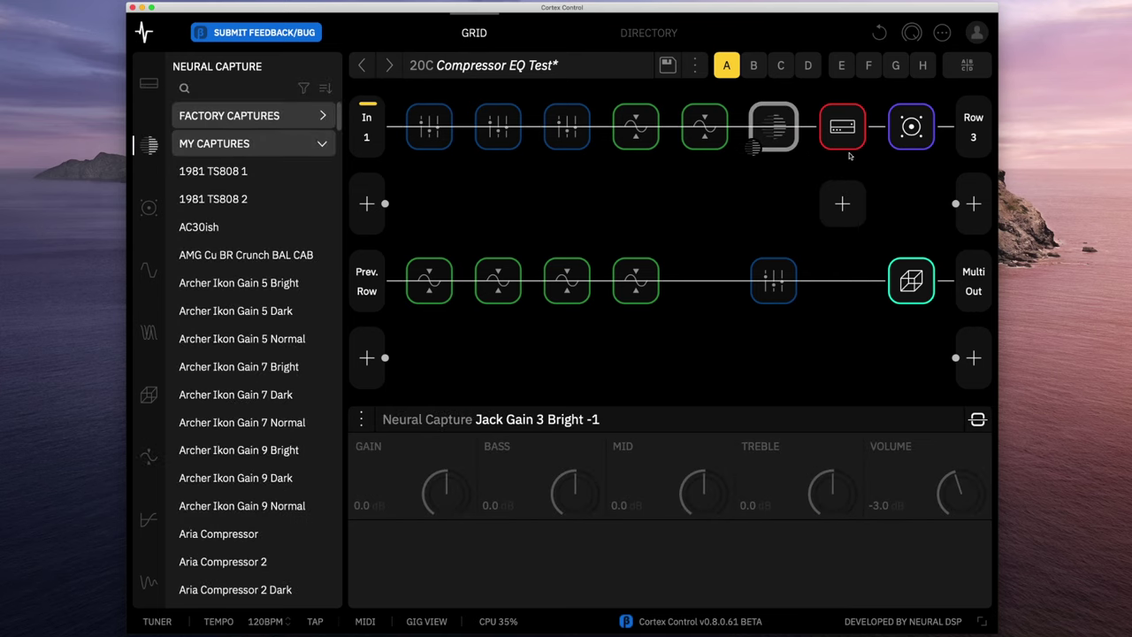
pyautogui.click(630, 142)
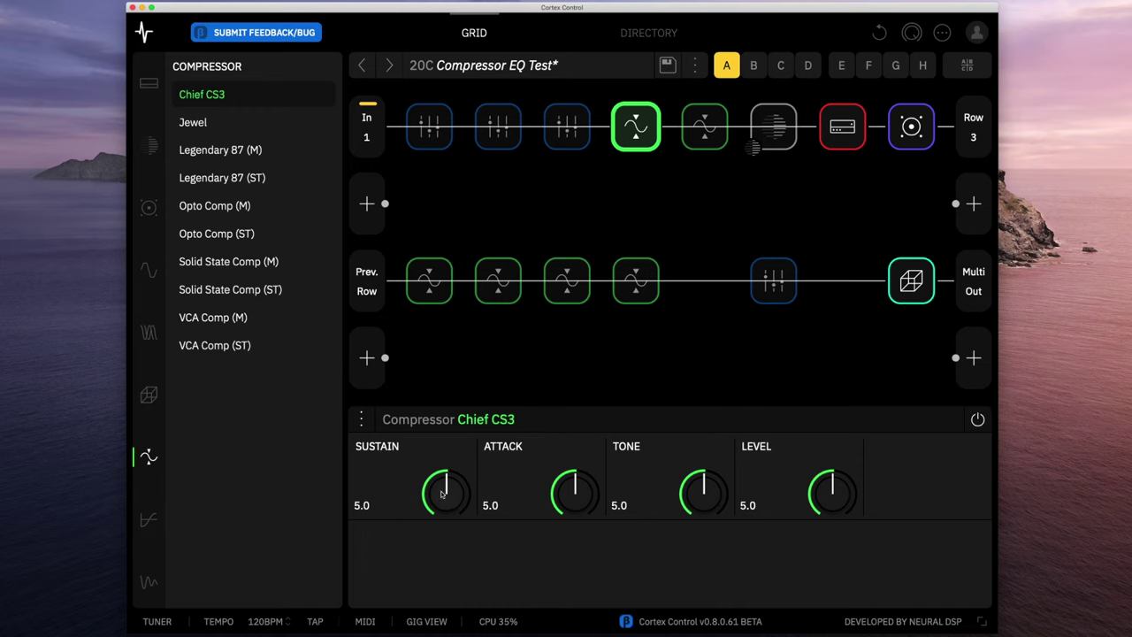
# Turn the Chief CS3 sustain up to 10.0, then bypass and re-enable it to compare
pyautogui.moveTo(446, 495); pyautogui.dragTo(479, 326)
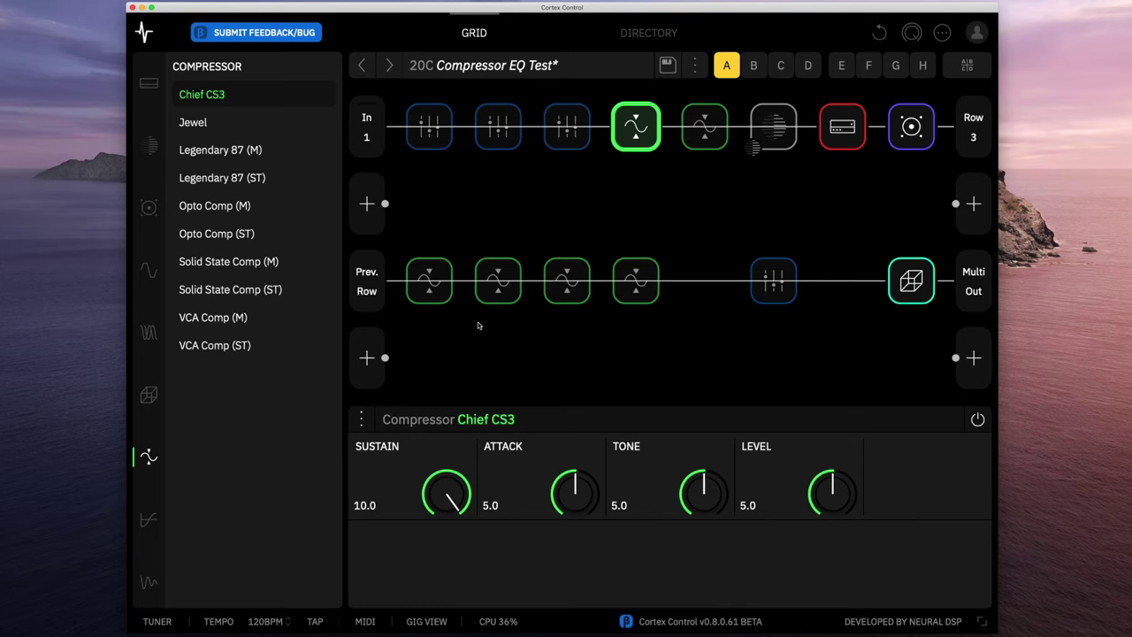
pyautogui.click(977, 420)
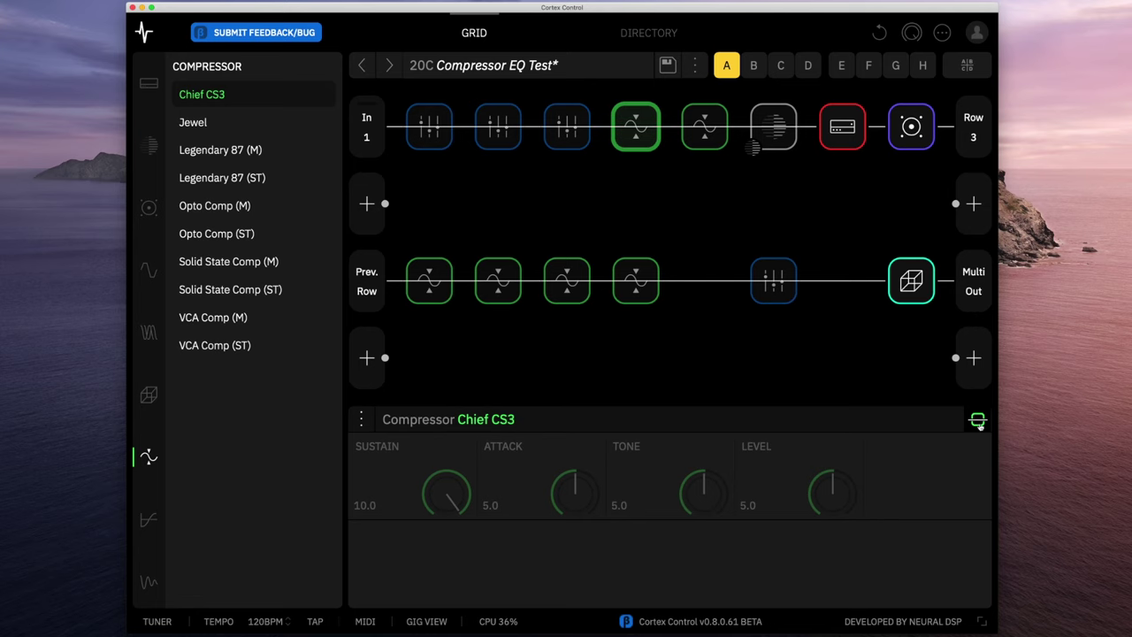
pyautogui.click(979, 421)
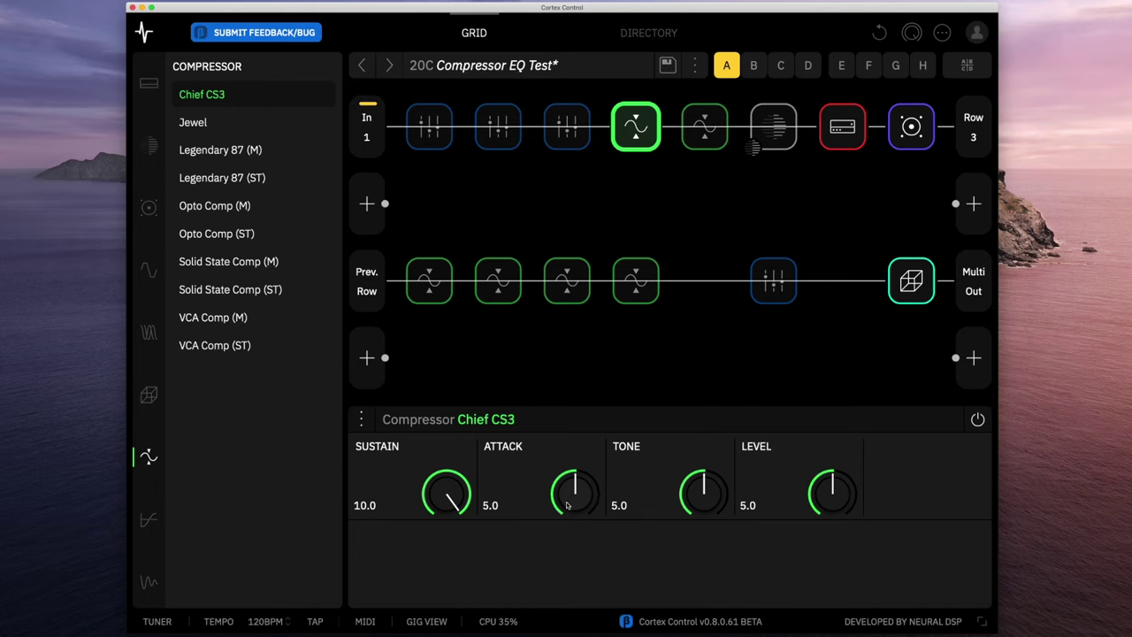
# Sweep Chief CS3 attack from max to 0.0, reset it to 5.0, drop level to 3.4, reset sustain to 5.0
pyautogui.moveTo(567, 505); pyautogui.dragTo(599, 370)
pyautogui.moveTo(570, 489); pyautogui.dragTo(566, 635)
pyautogui.moveTo(571, 497); pyautogui.dragTo(574, 566)
pyautogui.doubleClick(575, 492)
pyautogui.moveTo(825, 486); pyautogui.dragTo(818, 510)
pyautogui.doubleClick(442, 503)
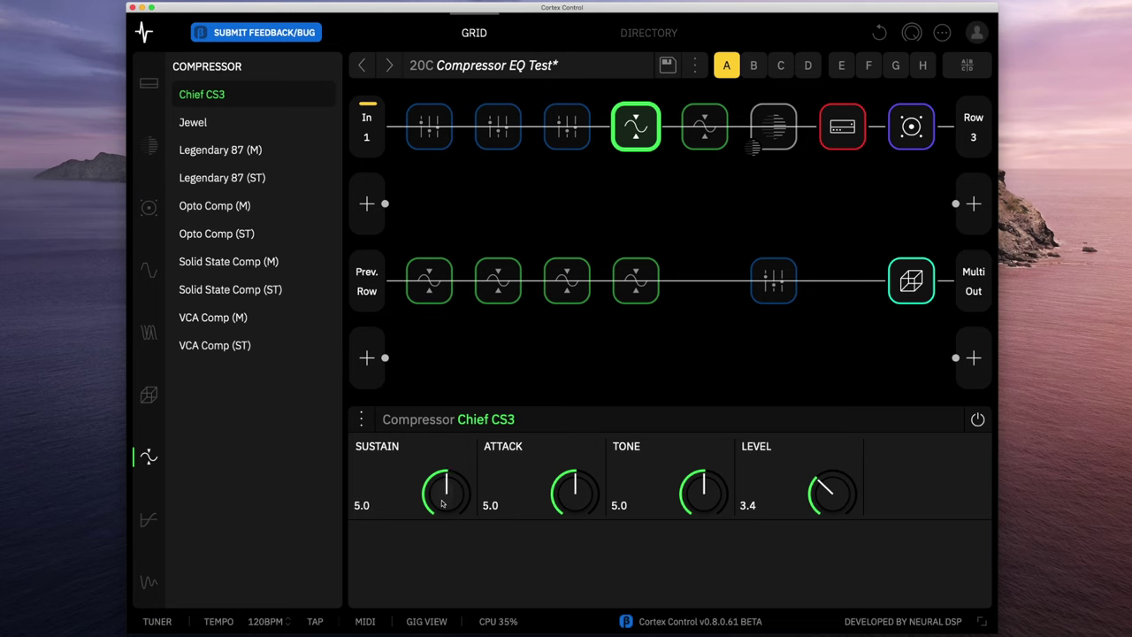
# Reset Chief CS3 level to 5.0 and bypass it, then select the Jewel compressor and switch it on
pyautogui.doubleClick(801, 491)
pyautogui.click(978, 419)
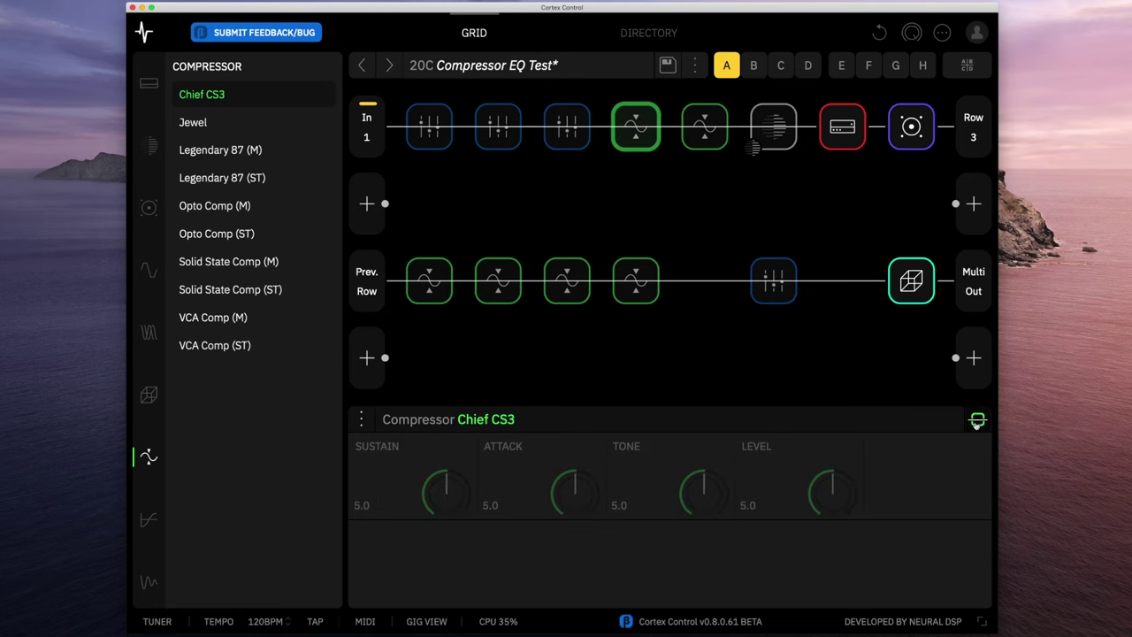
pyautogui.click(718, 139)
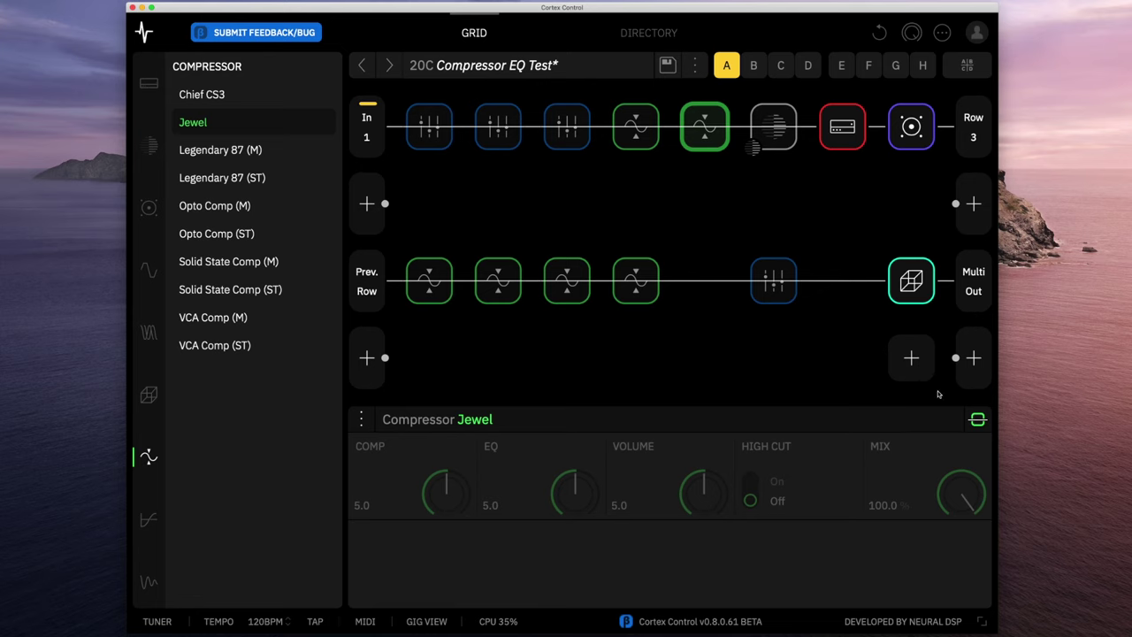
pyautogui.click(977, 419)
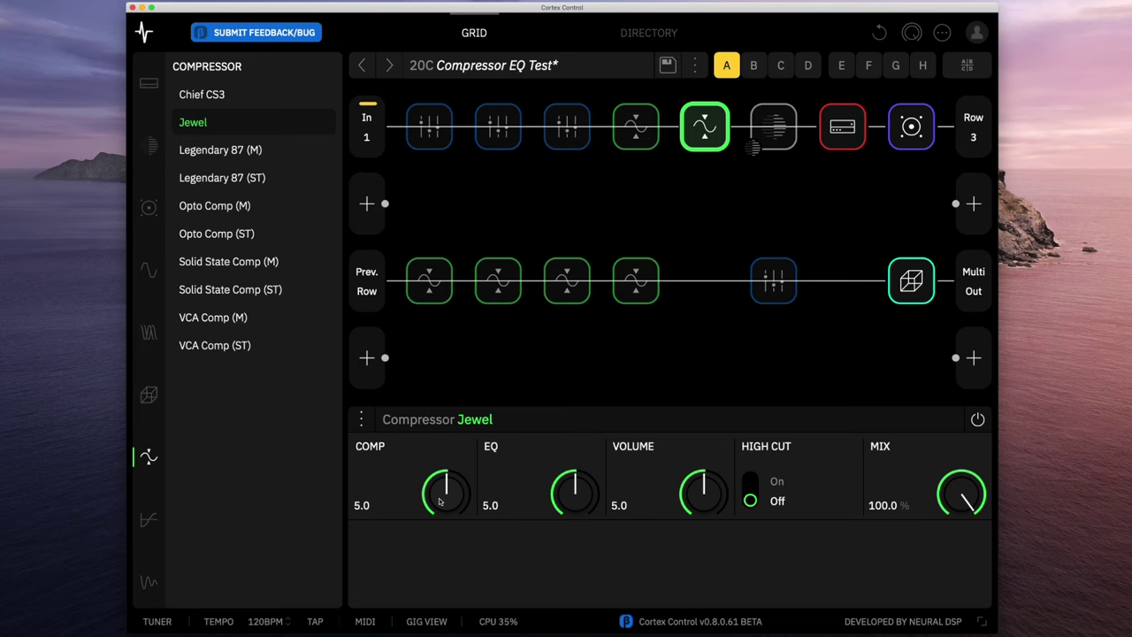
# Set the Jewel compressor to comp 6 and mix 60 %, and lower its EQ to about 3
pyautogui.moveTo(440, 502); pyautogui.dragTo(459, 405)
pyautogui.doubleClick(368, 506)
pyautogui.write('6')
pyautogui.press('Return')
pyautogui.doubleClick(882, 506)
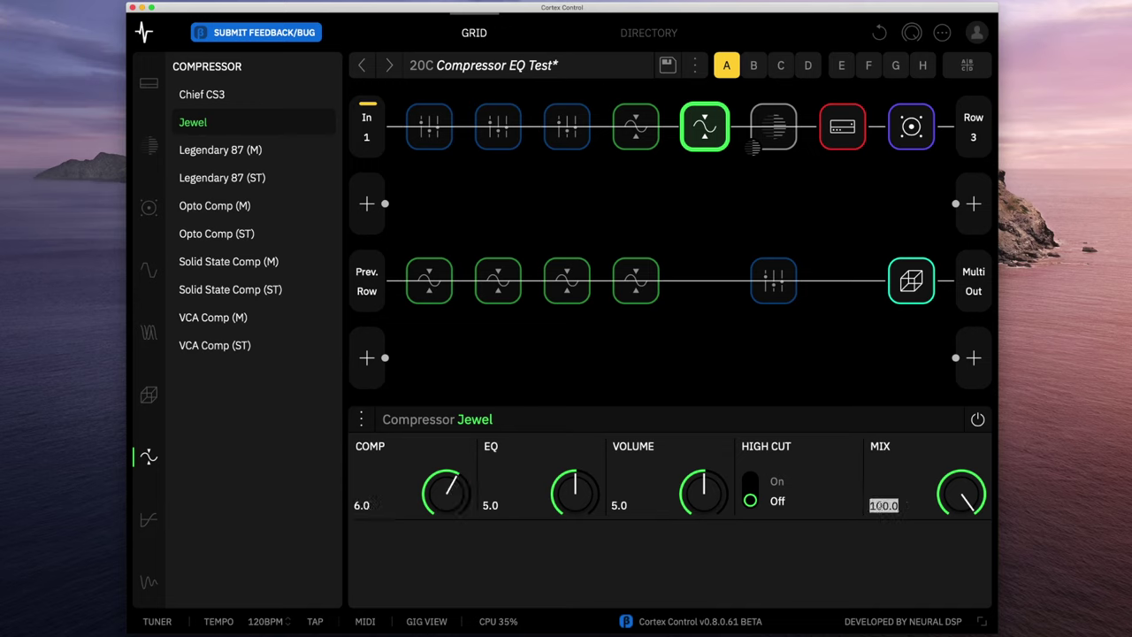
pyautogui.write('60')
pyautogui.press('Return')
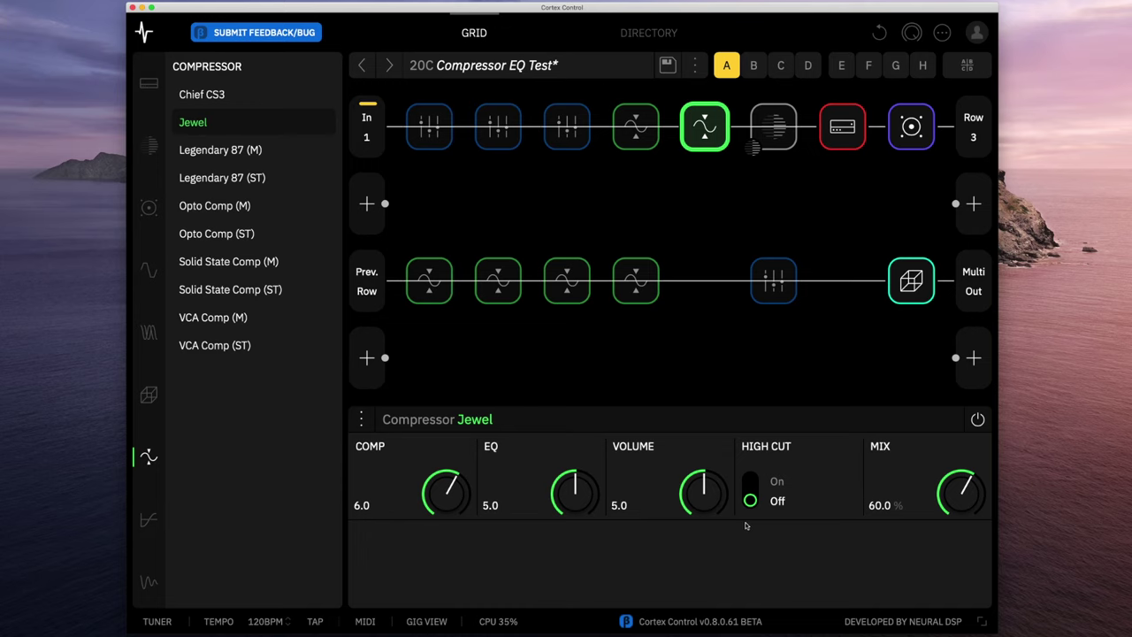
pyautogui.moveTo(581, 495); pyautogui.dragTo(569, 513)
pyautogui.scroll(-4, 569, 493)
pyautogui.scroll(1, 568, 493)
# Switch the neural capture back on, revisit the Jewel, then select the second-row Legendary 87 (ST)
pyautogui.click(776, 143)
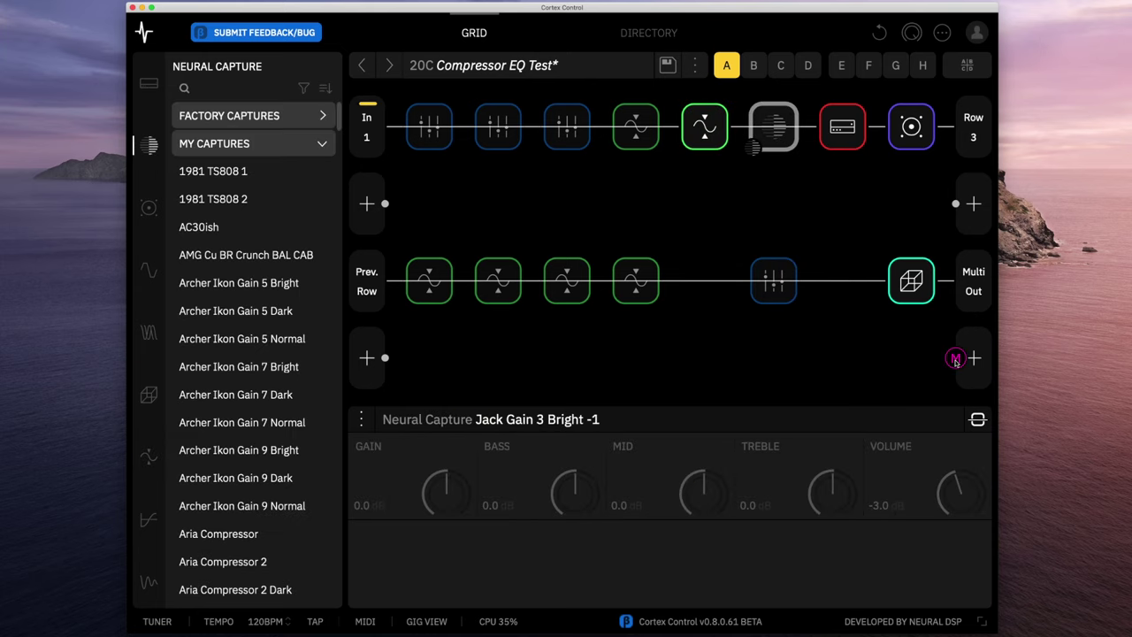
pyautogui.click(977, 420)
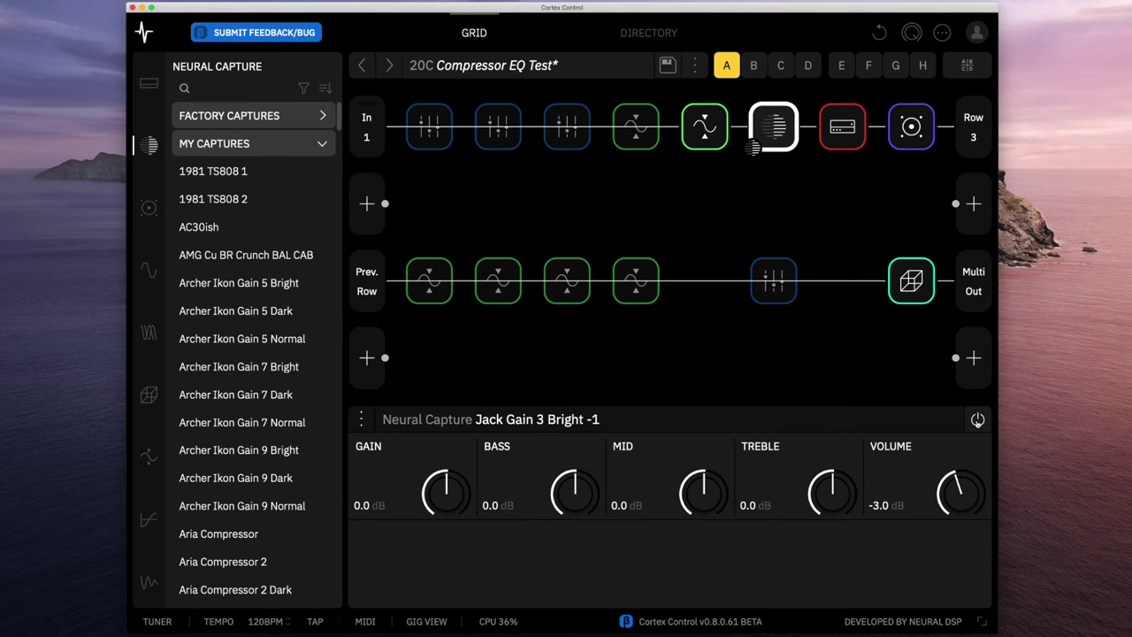
pyautogui.click(705, 127)
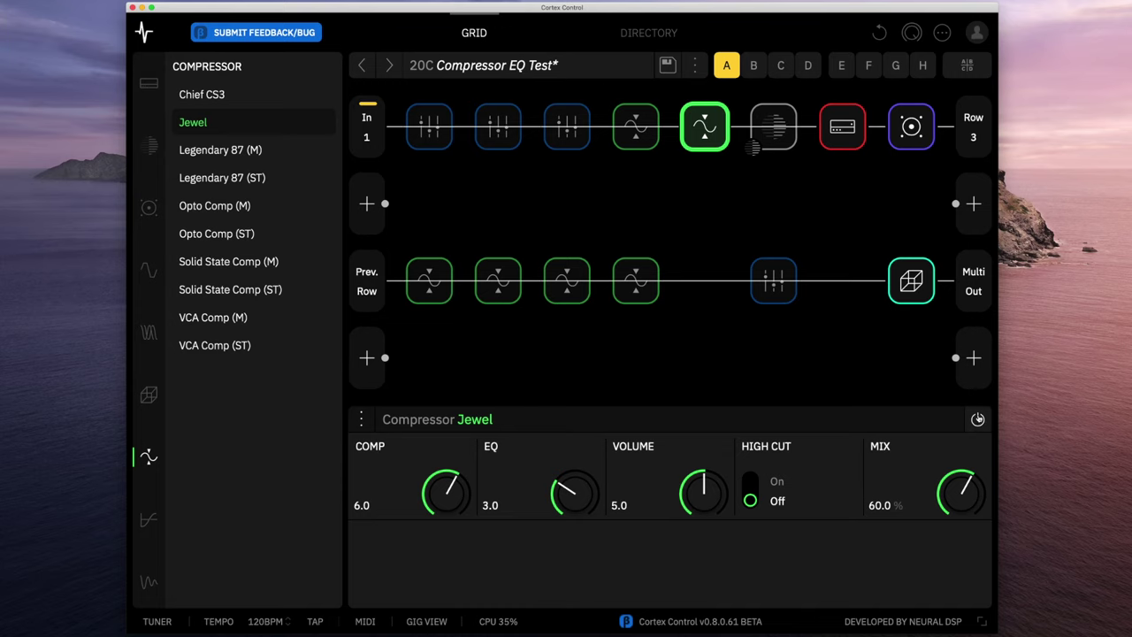
pyautogui.click(429, 282)
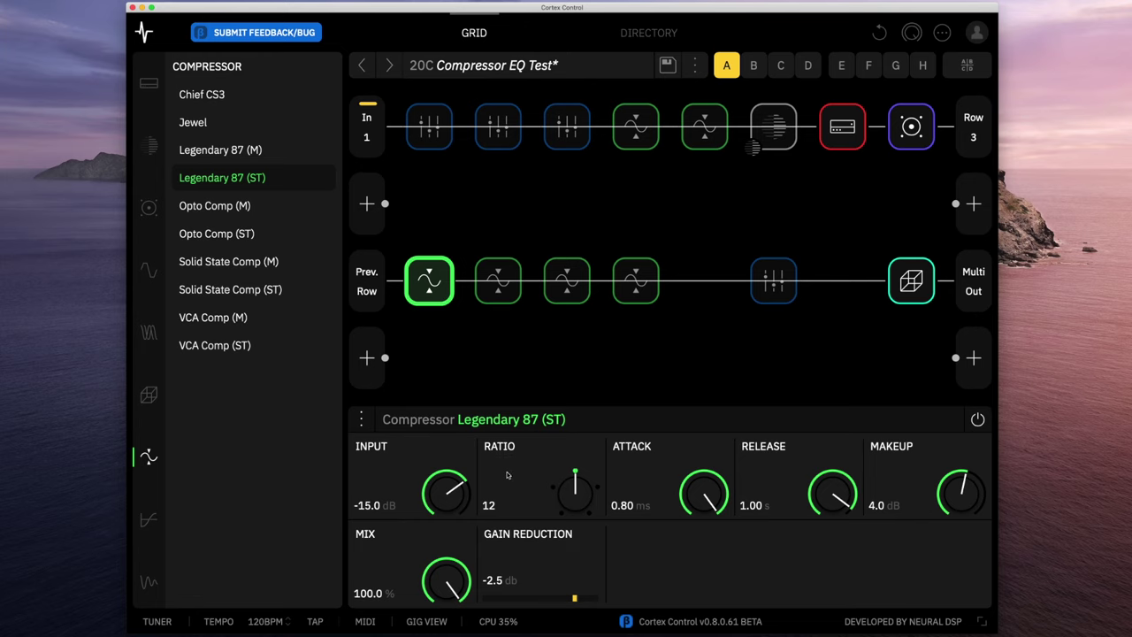
# Drop the Legendary 87 (ST) ratio to 8, raise it to All, then reset it to 12
pyautogui.moveTo(576, 484); pyautogui.dragTo(563, 521)
pyautogui.moveTo(569, 469); pyautogui.dragTo(570, 437)
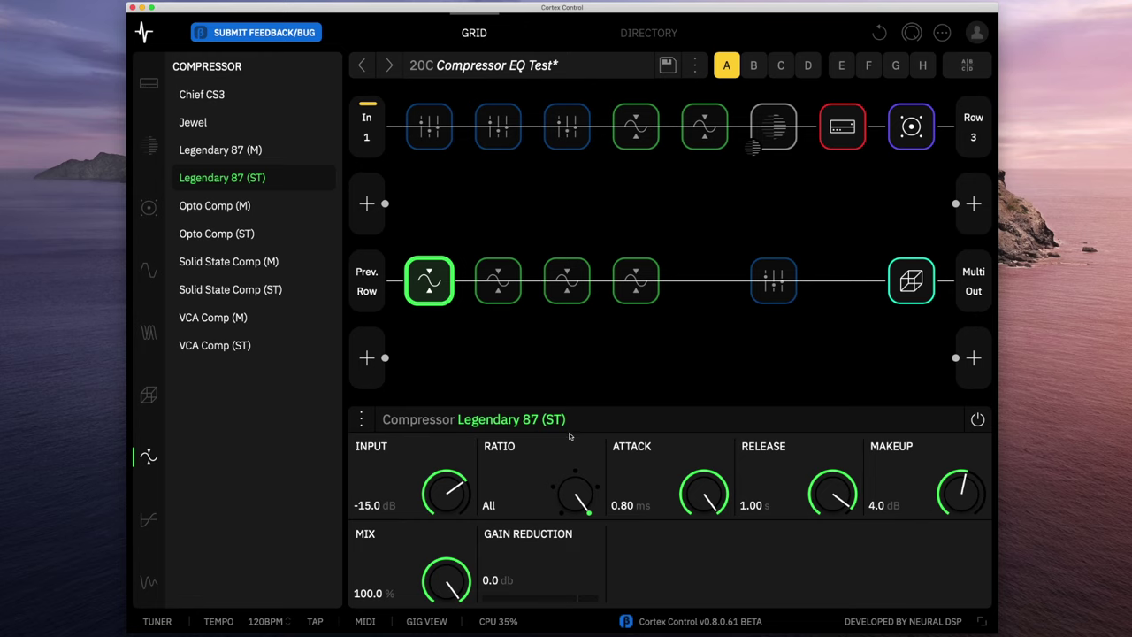
pyautogui.doubleClick(577, 497)
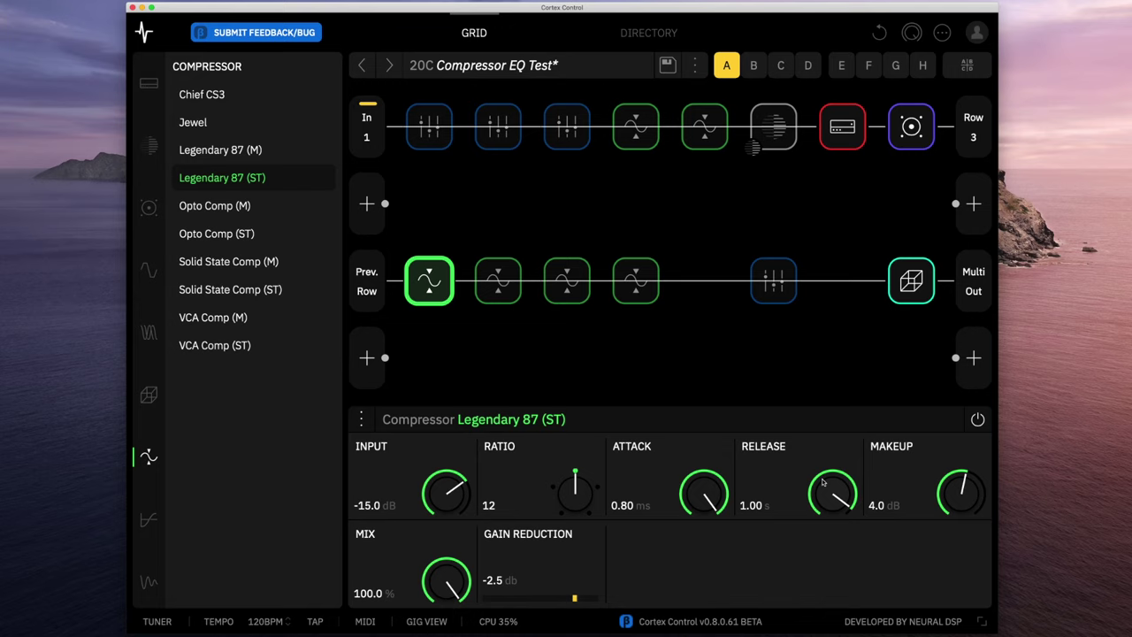
# Toggle Legendary 87 bypass to compare, set Input to -15.0 dB, and try Mix near 48% before resetting it to 100%
pyautogui.click(978, 419)
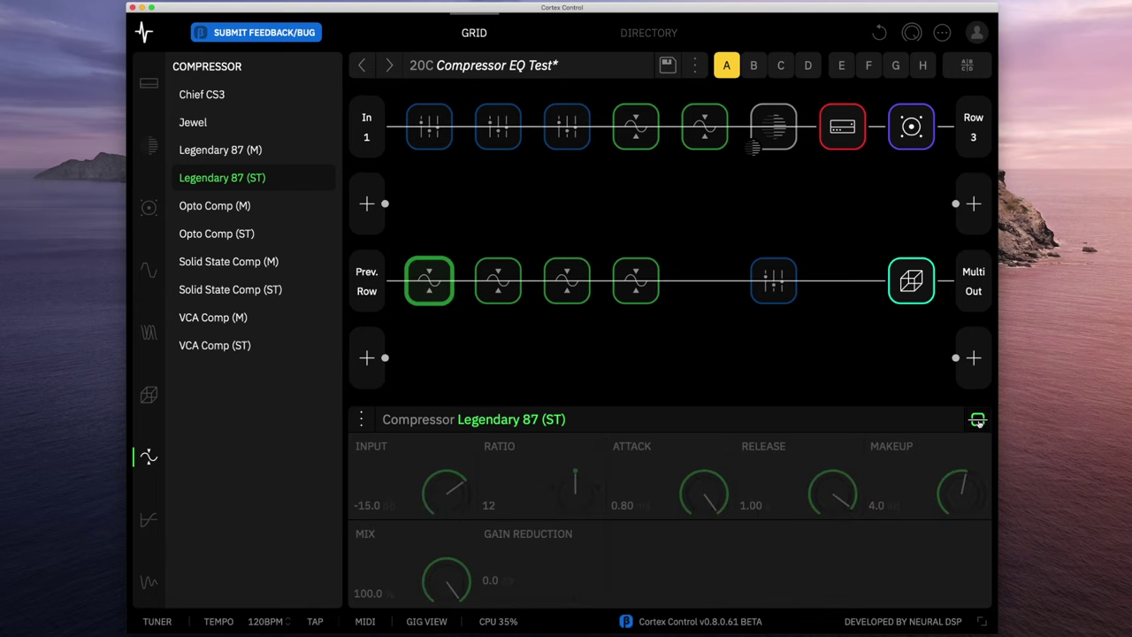
pyautogui.click(978, 421)
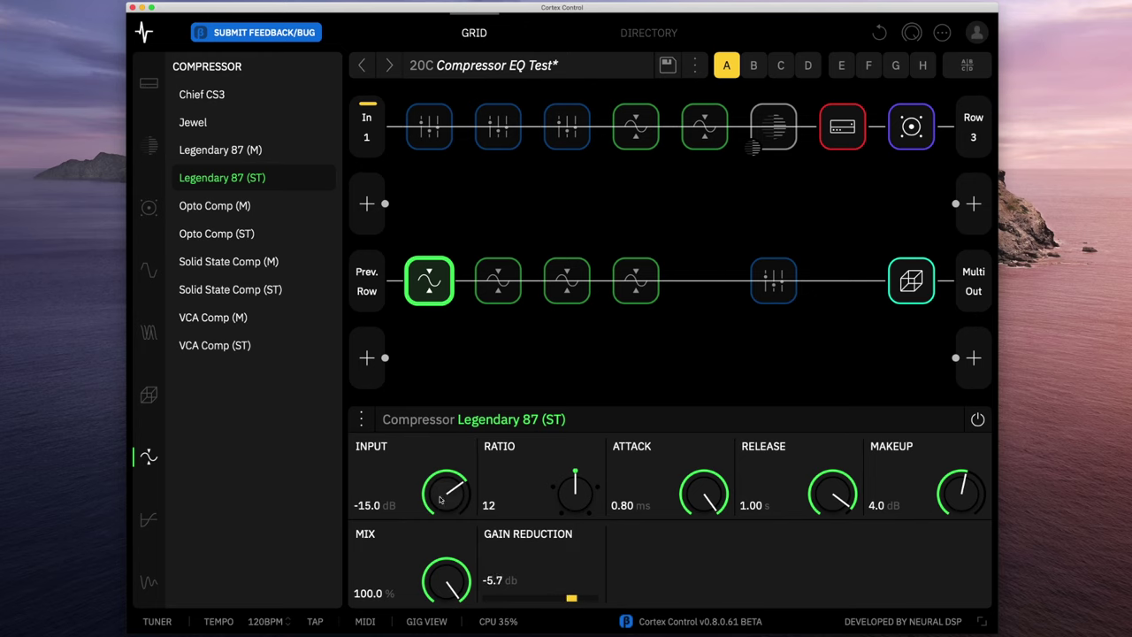
pyautogui.moveTo(441, 500); pyautogui.dragTo(447, 466)
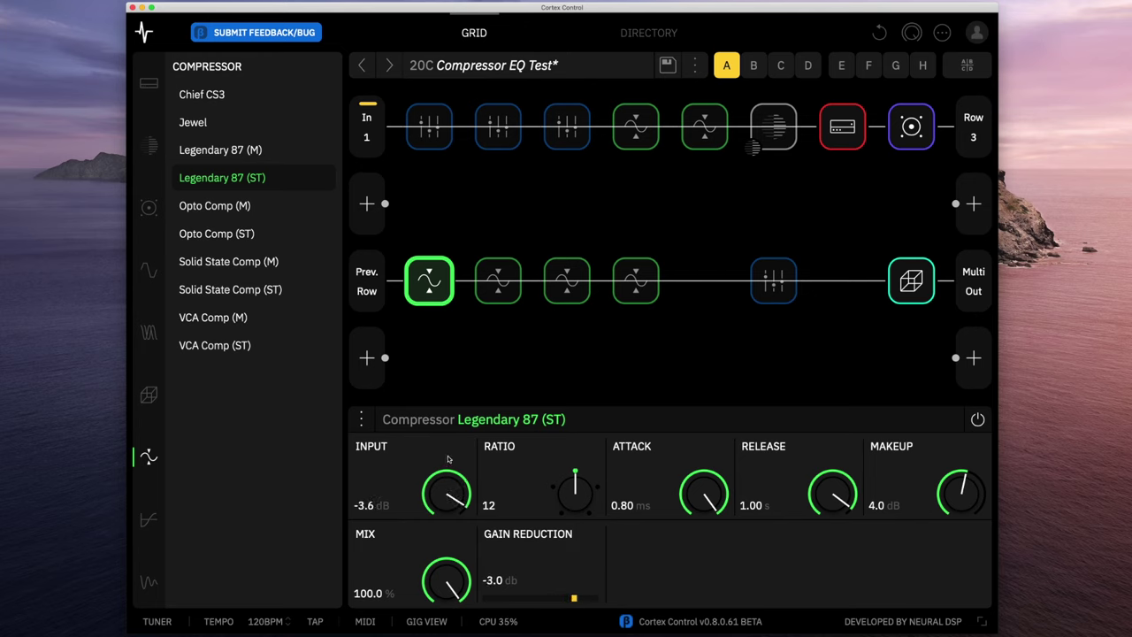
pyautogui.moveTo(447, 460); pyautogui.dragTo(448, 466)
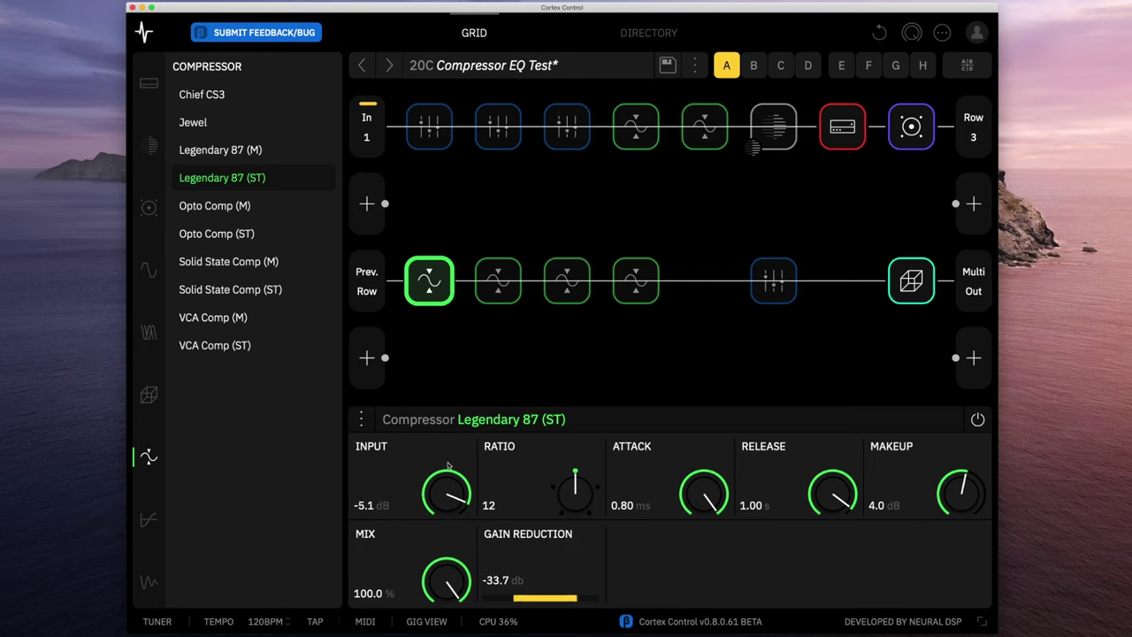
pyautogui.moveTo(455, 575); pyautogui.dragTo(437, 594)
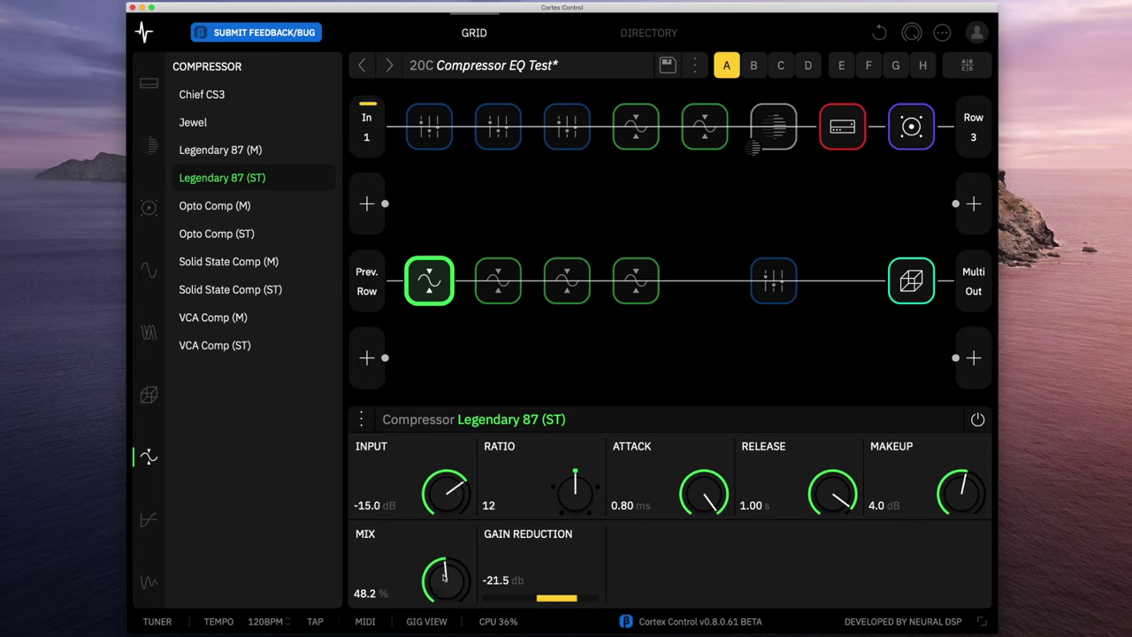
pyautogui.doubleClick(444, 576)
# Raise the Legendary 87 (ST) Makeup to 19.3 dB, then bypass the compressor
pyautogui.moveTo(961, 498); pyautogui.dragTo(959, 467)
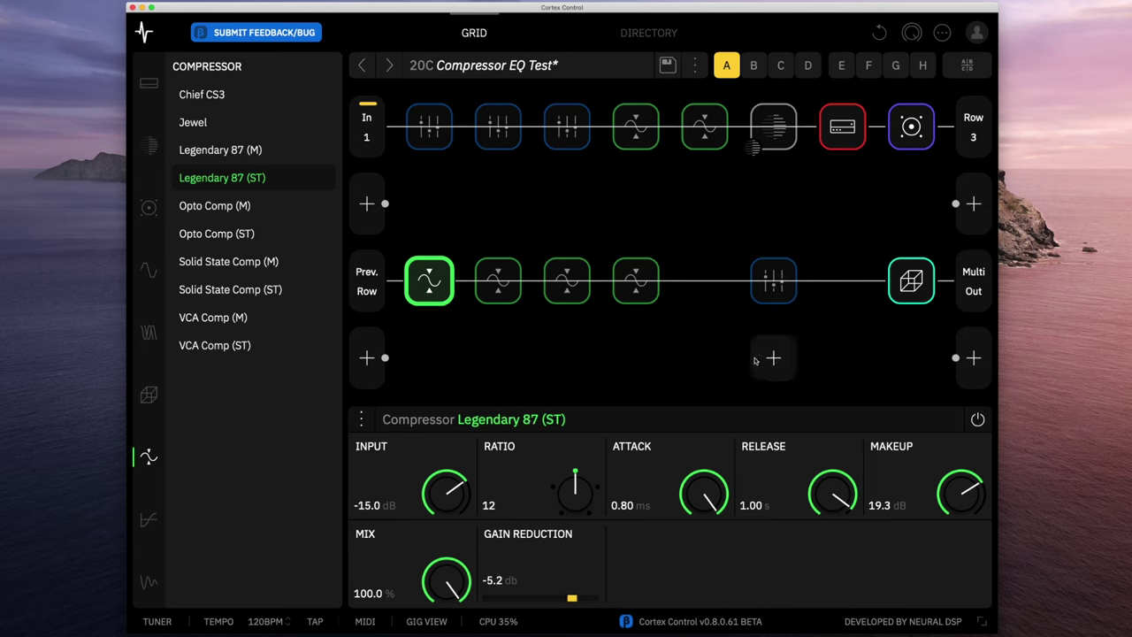
pyautogui.click(977, 420)
# Compare the row-2 Opto, Solid State and VCA compressor blocks, then switch on Opto Comp (ST)
pyautogui.click(512, 292)
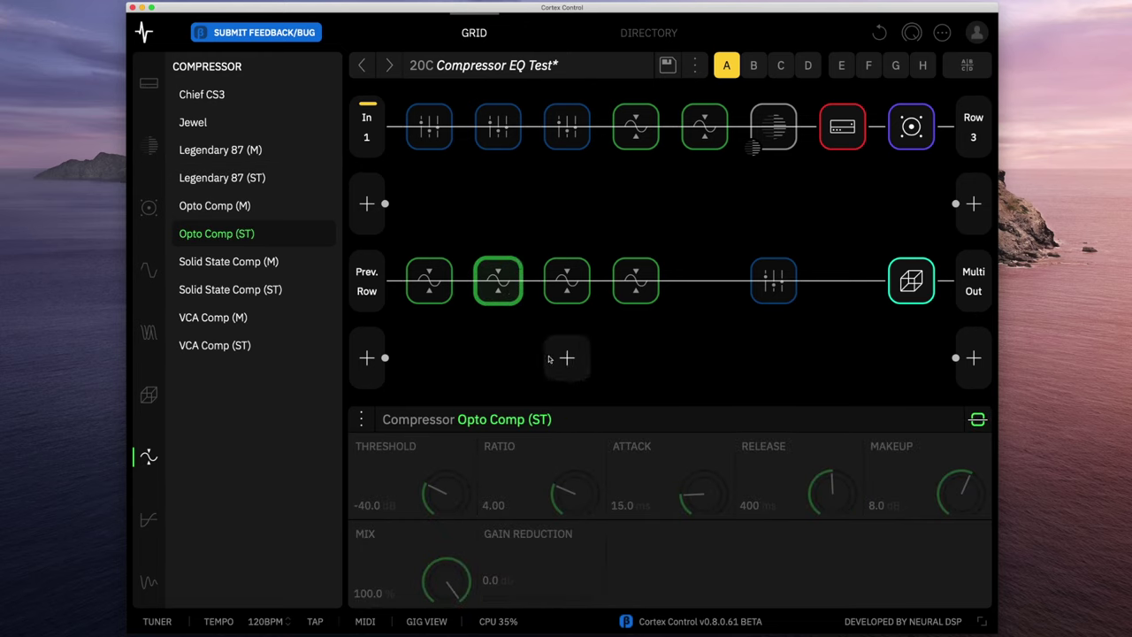
pyautogui.click(564, 294)
pyautogui.click(631, 284)
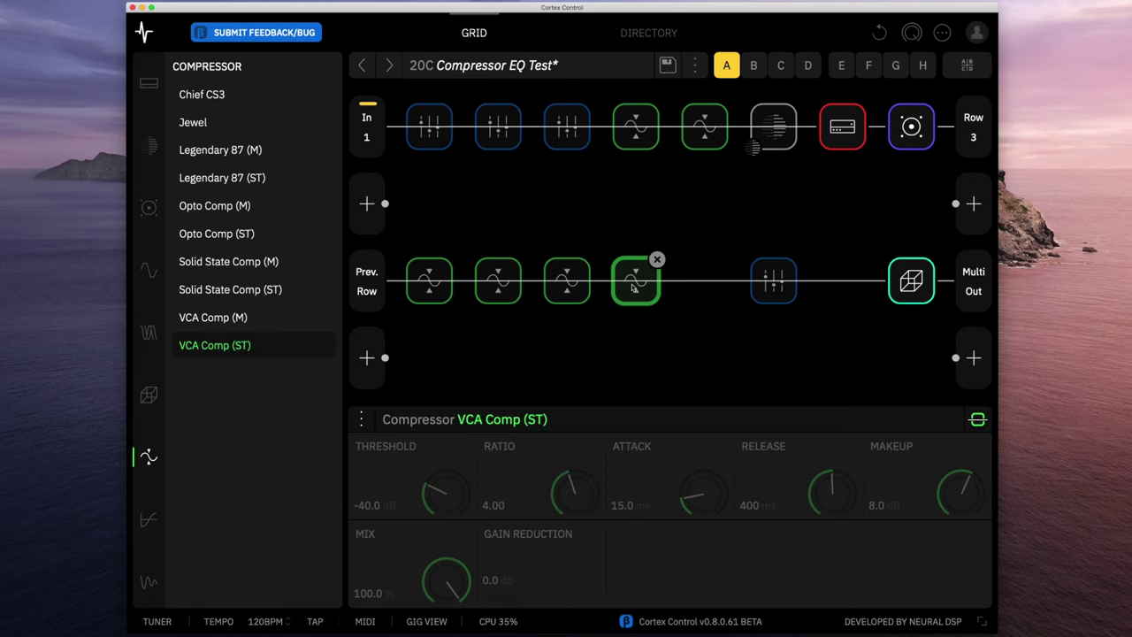
pyautogui.click(497, 295)
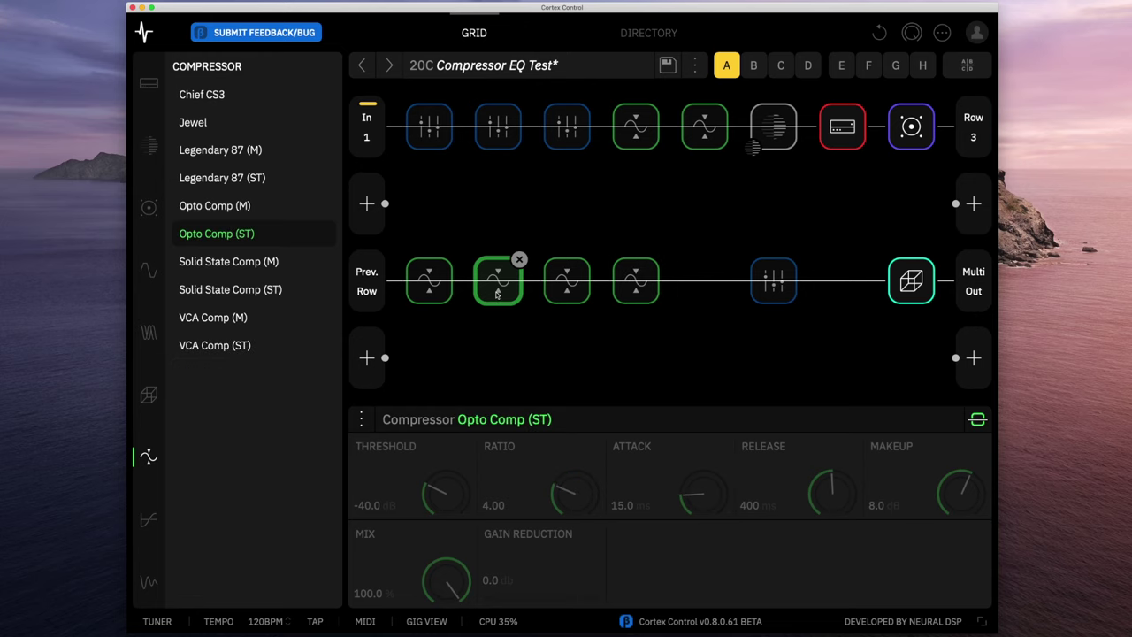
pyautogui.click(978, 419)
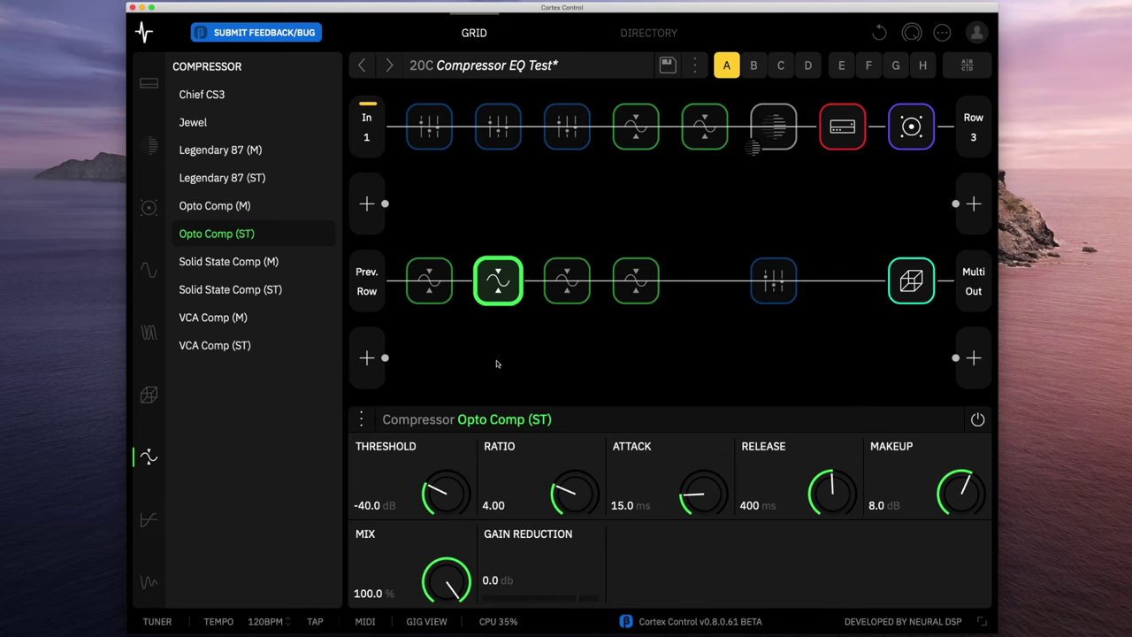
# Switch on the Solid State Comp (ST) and VCA Comp (ST) compressors
pyautogui.click(559, 284)
pyautogui.click(977, 422)
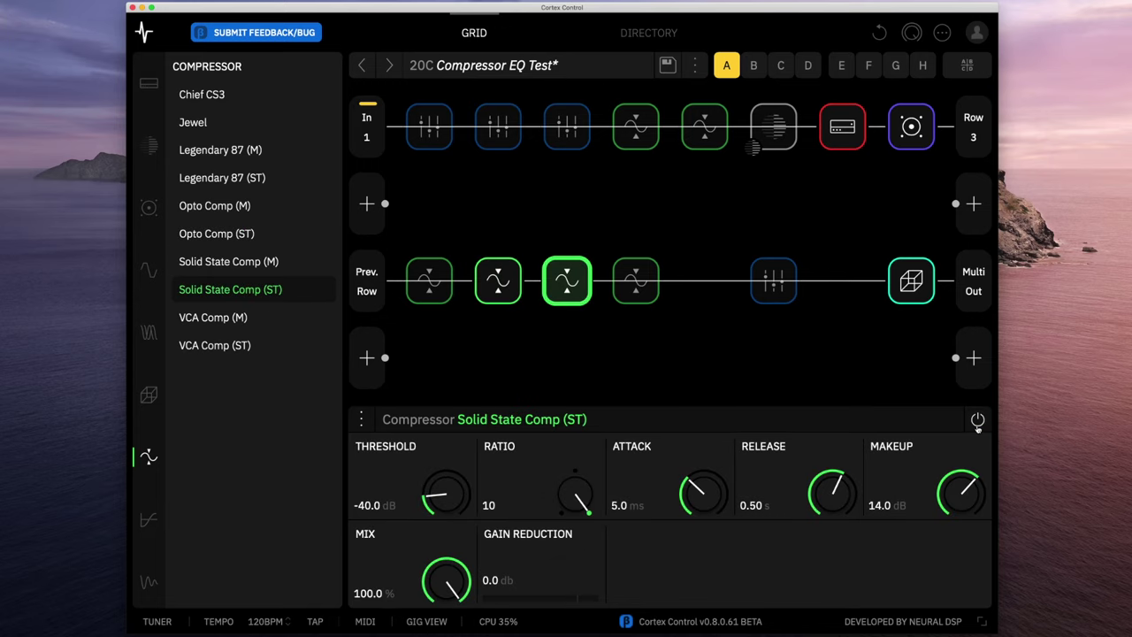
pyautogui.click(649, 286)
pyautogui.click(978, 420)
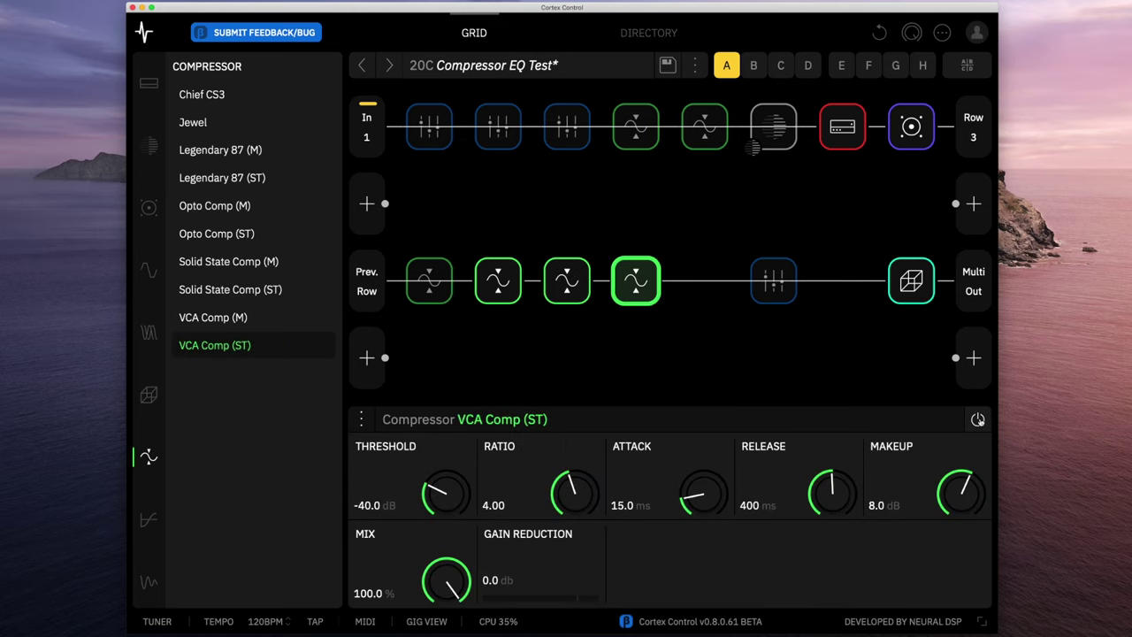
pyautogui.click(571, 288)
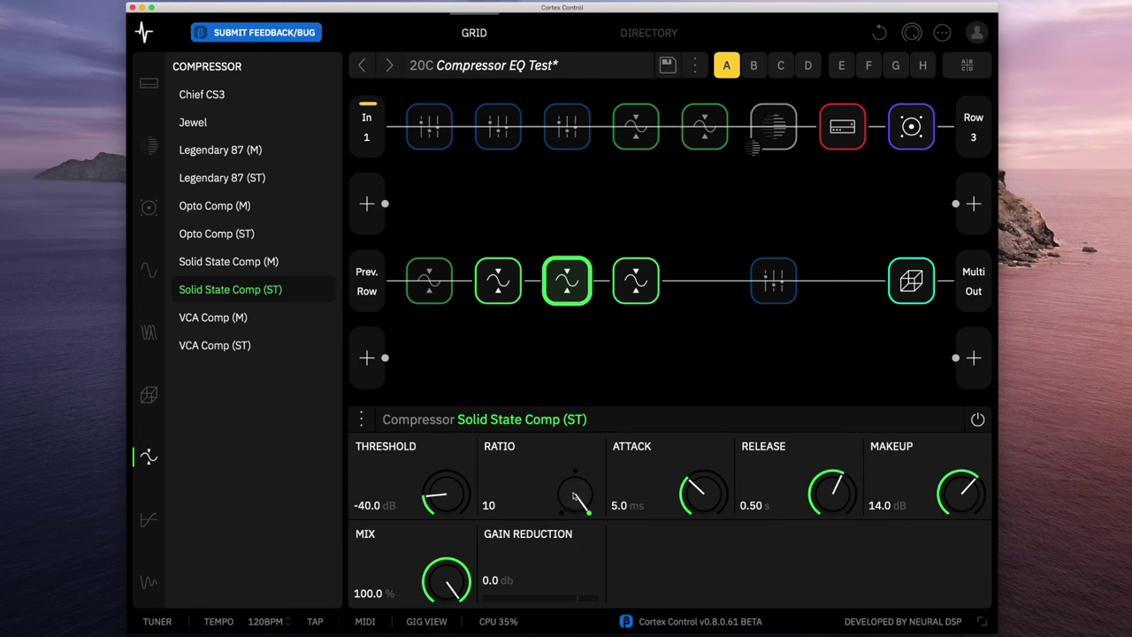
# Try the Solid State ratio at 4 and back at 10, then review each row-2 compressor
pyautogui.moveTo(574, 498); pyautogui.dragTo(569, 556)
pyautogui.moveTo(573, 494); pyautogui.dragTo(590, 419)
pyautogui.click(636, 280)
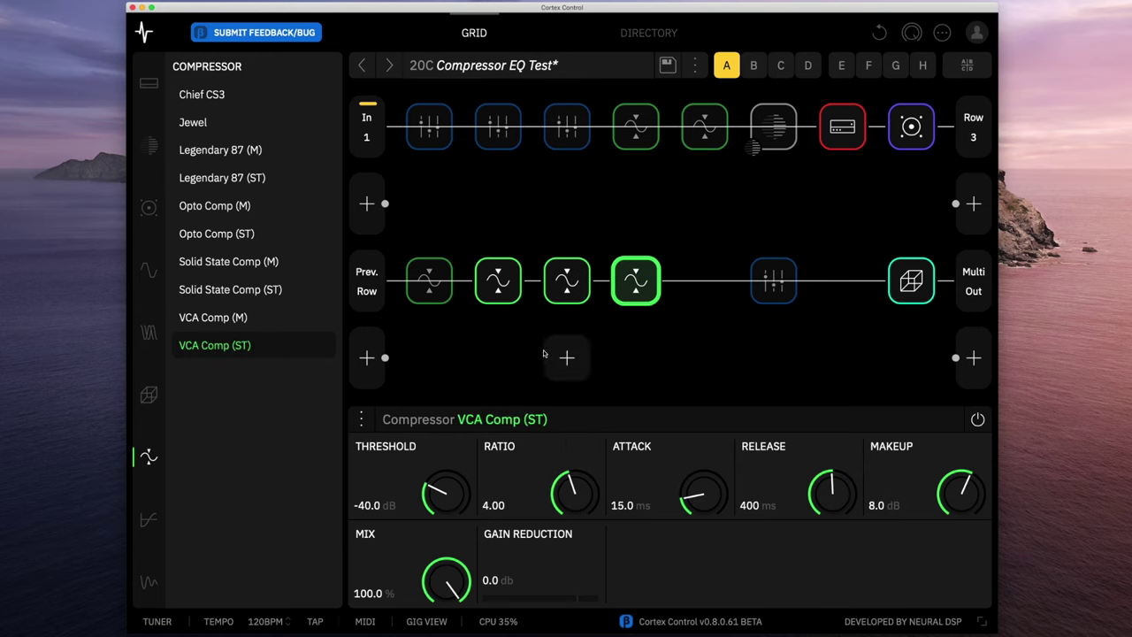
pyautogui.click(557, 299)
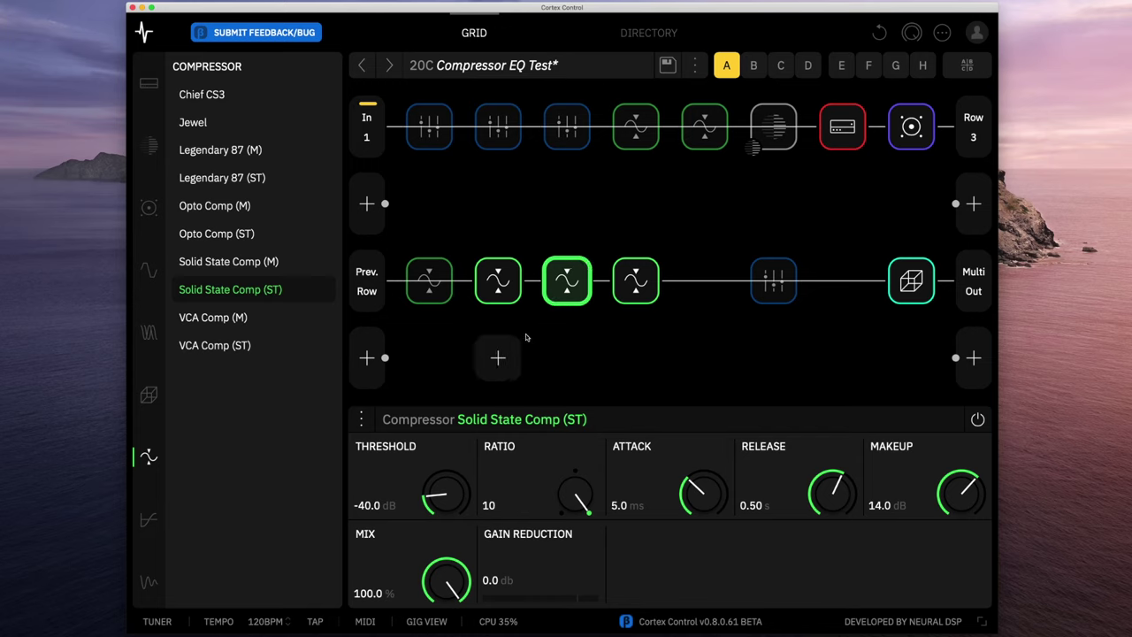
pyautogui.click(498, 295)
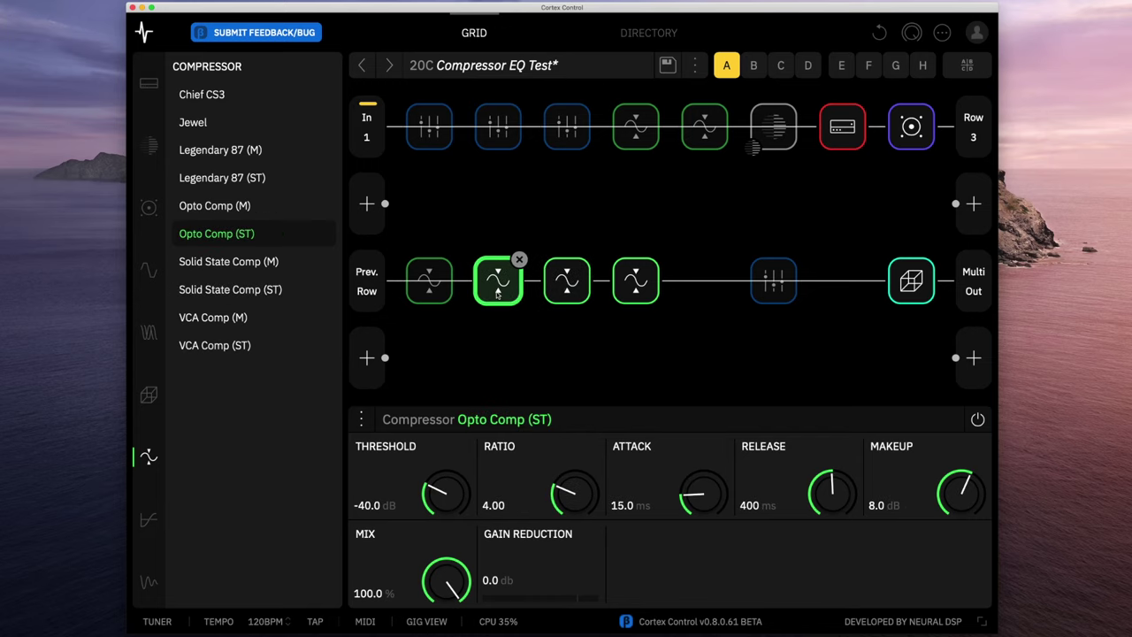
pyautogui.click(569, 296)
pyautogui.click(619, 292)
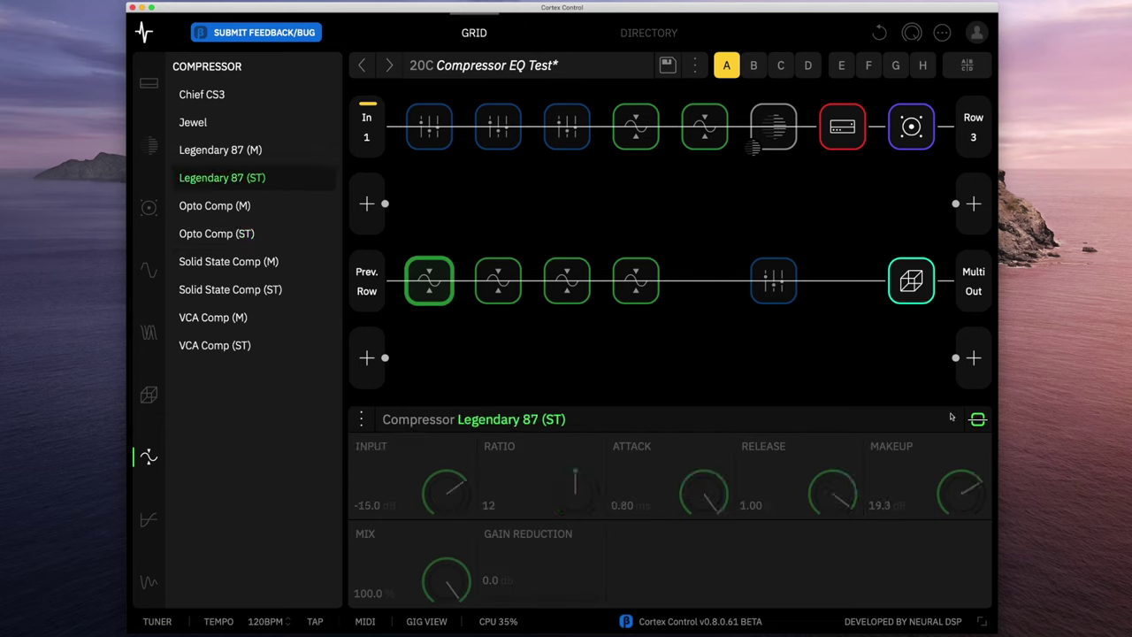
# Re-enable Legendary 87, then switch on the row-1 Jewel compressor with Comp at 10.0
pyautogui.click(977, 419)
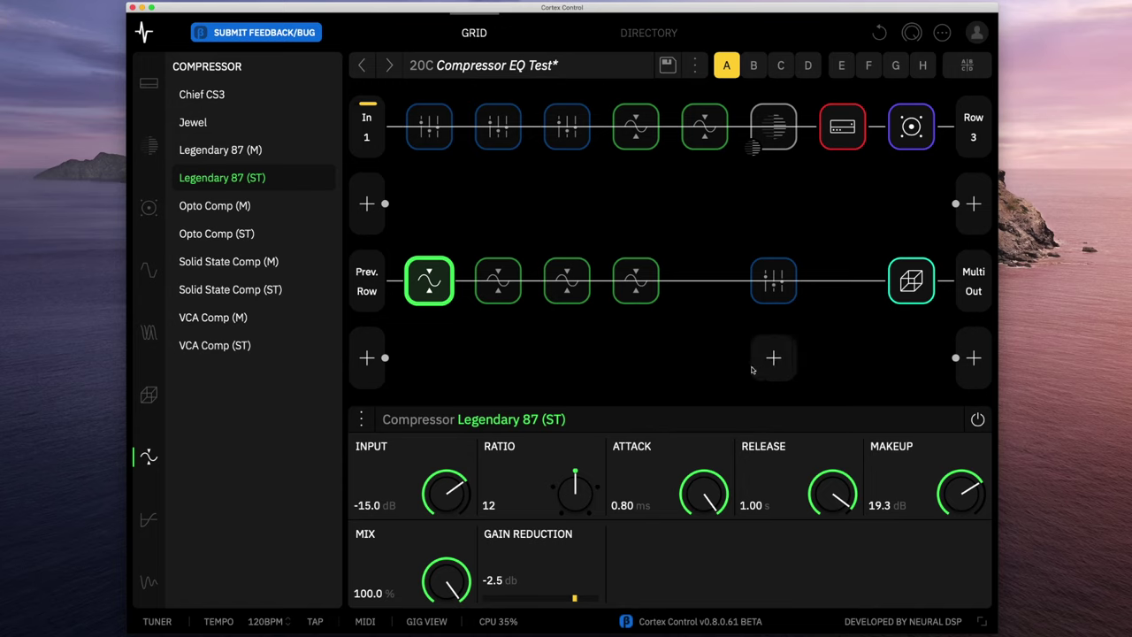
pyautogui.click(704, 137)
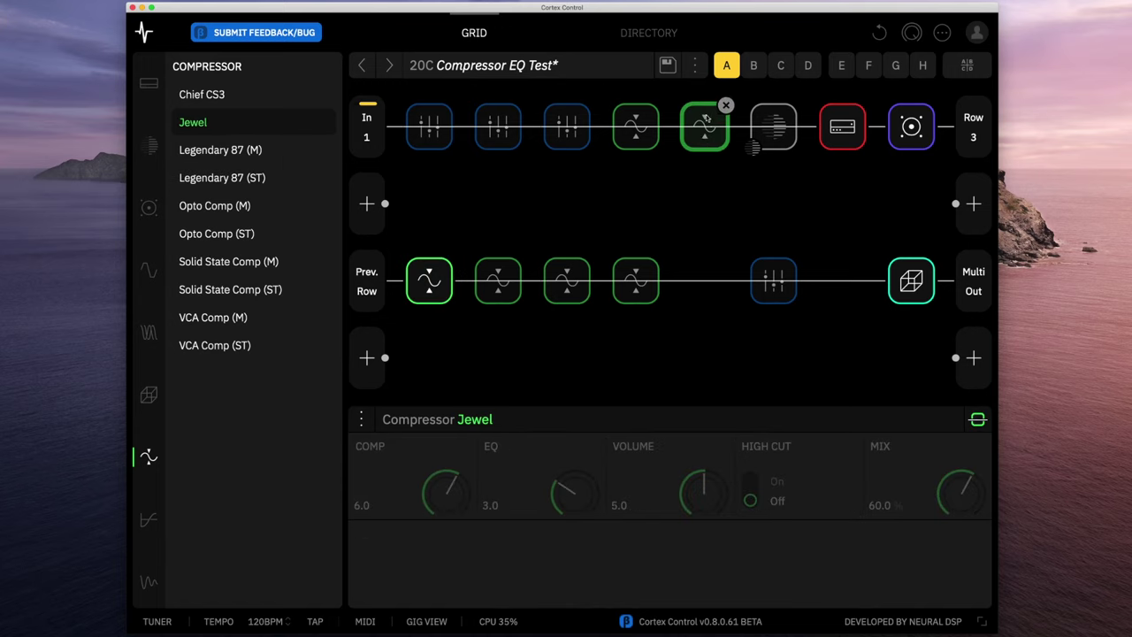
pyautogui.click(976, 421)
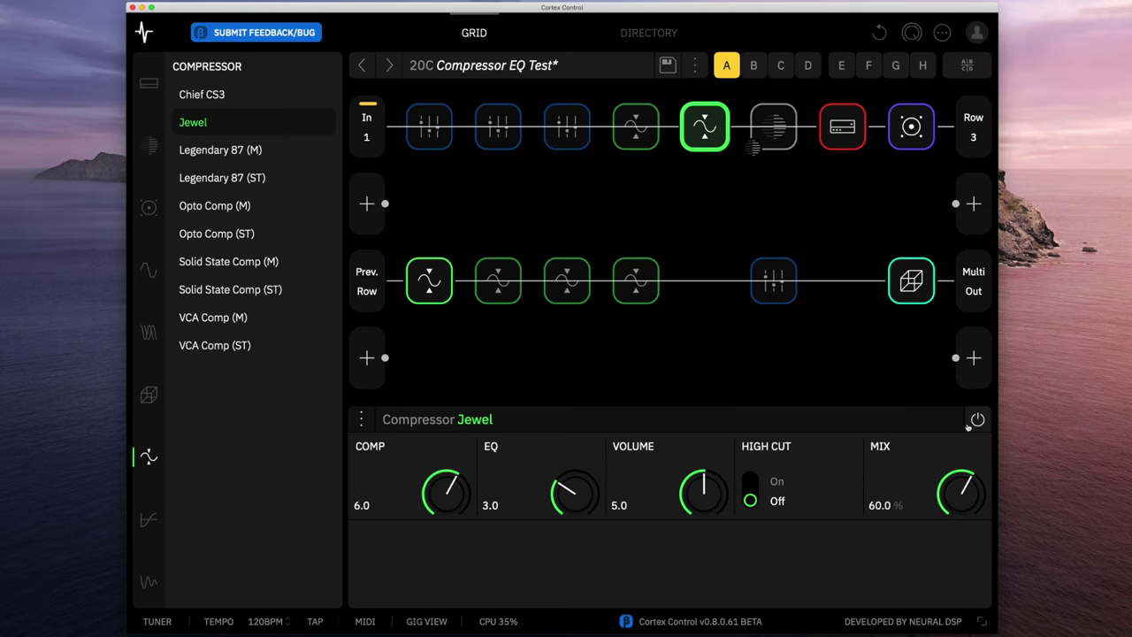
pyautogui.moveTo(421, 529); pyautogui.dragTo(450, 348)
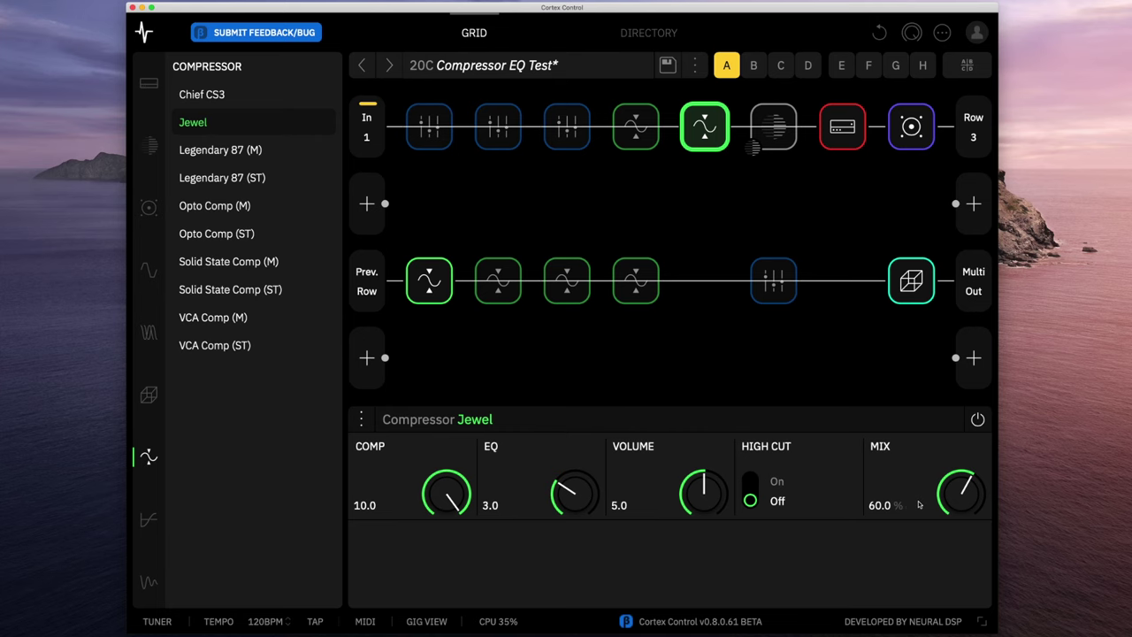
# Set Jewel's Mix to 100%, EQ to 6.0 and Volume to 3.7
pyautogui.doubleClick(962, 504)
pyautogui.doubleClick(590, 491)
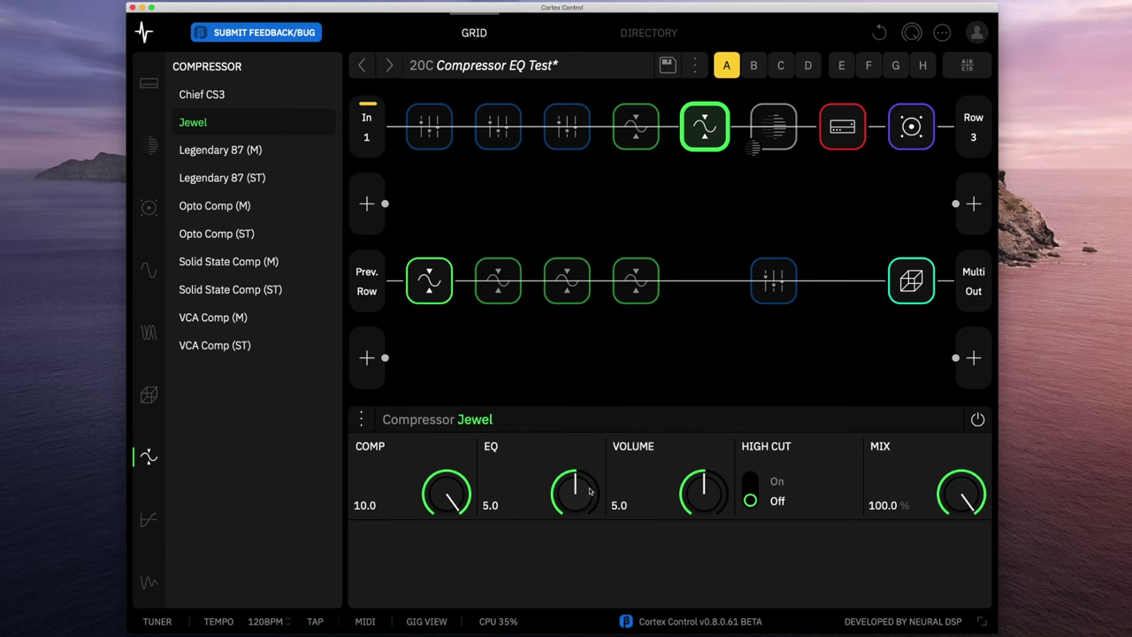
pyautogui.moveTo(591, 491); pyautogui.dragTo(584, 476)
pyautogui.moveTo(696, 489); pyautogui.dragTo(692, 513)
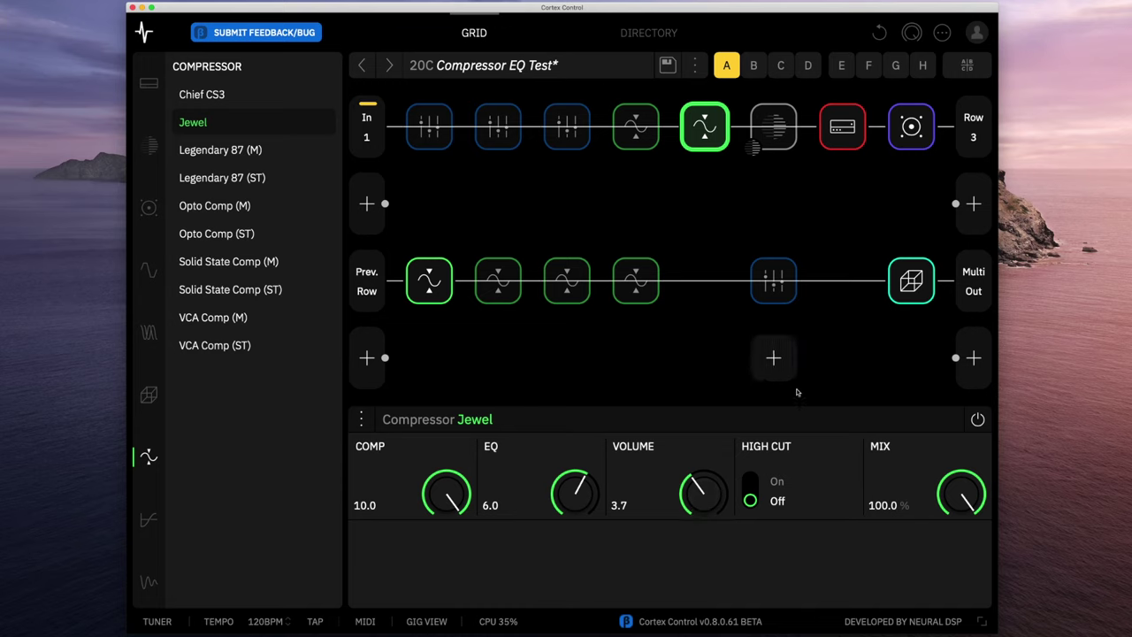
# Bypass the first-row Jewel compressor
pyautogui.click(977, 420)
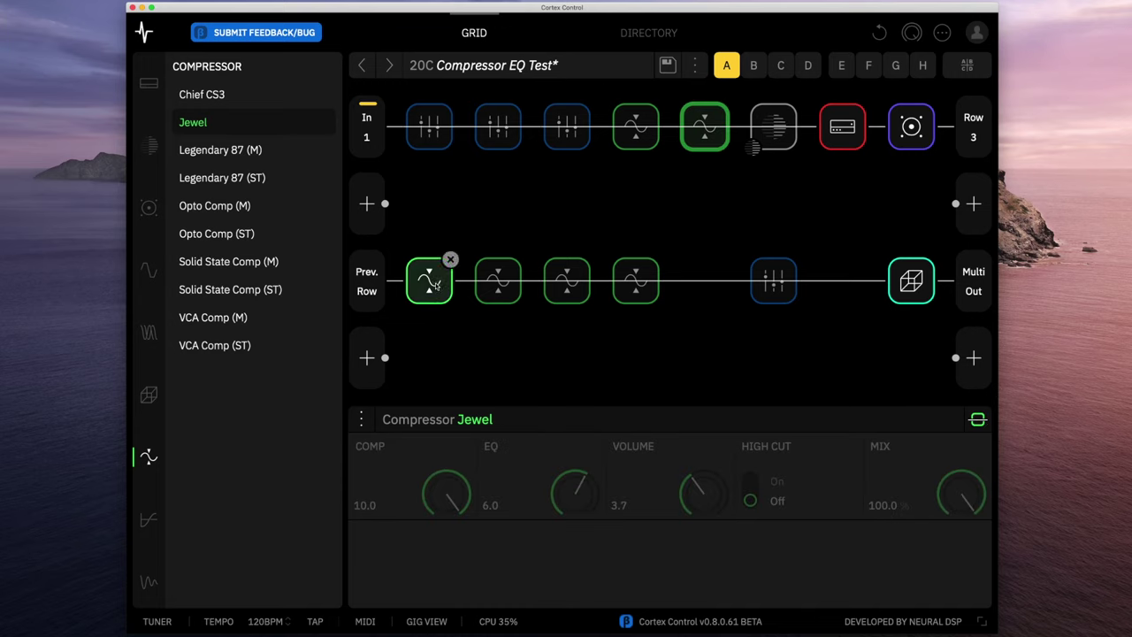
pyautogui.scroll(-2, 437, 285)
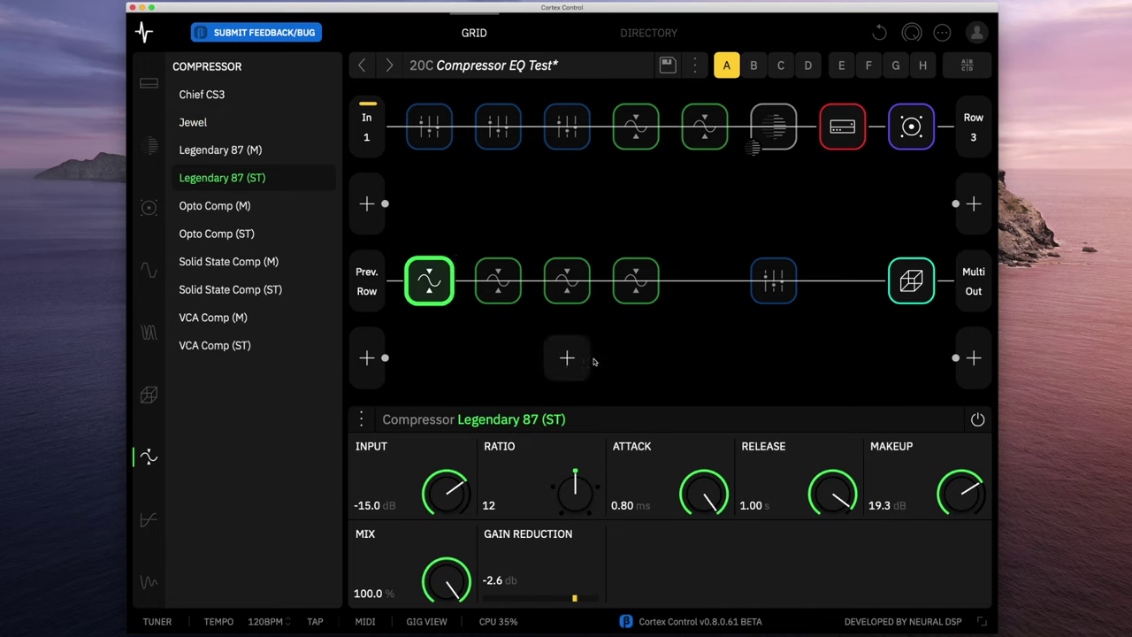